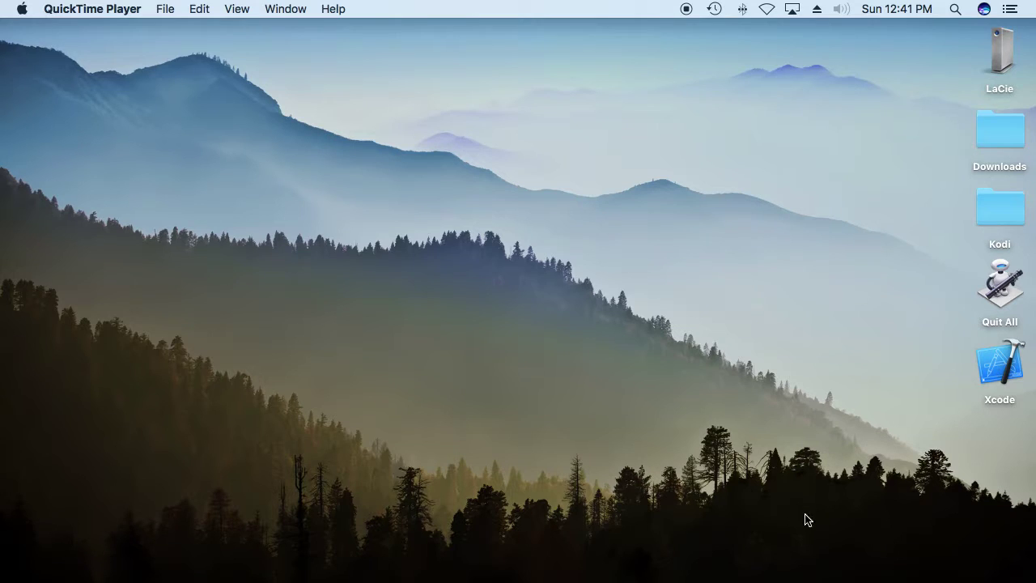
Step: Launch Google Chrome and go to kodi.tv/download from the Kodi bookmarks folder
mouse_move(804, 578)
left_click(882, 552)
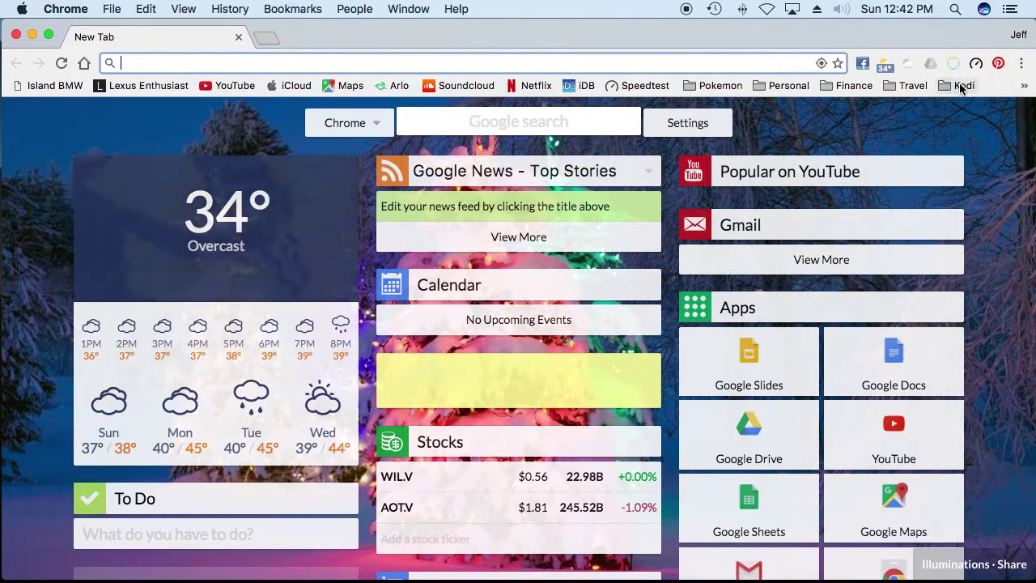
left_click(962, 85)
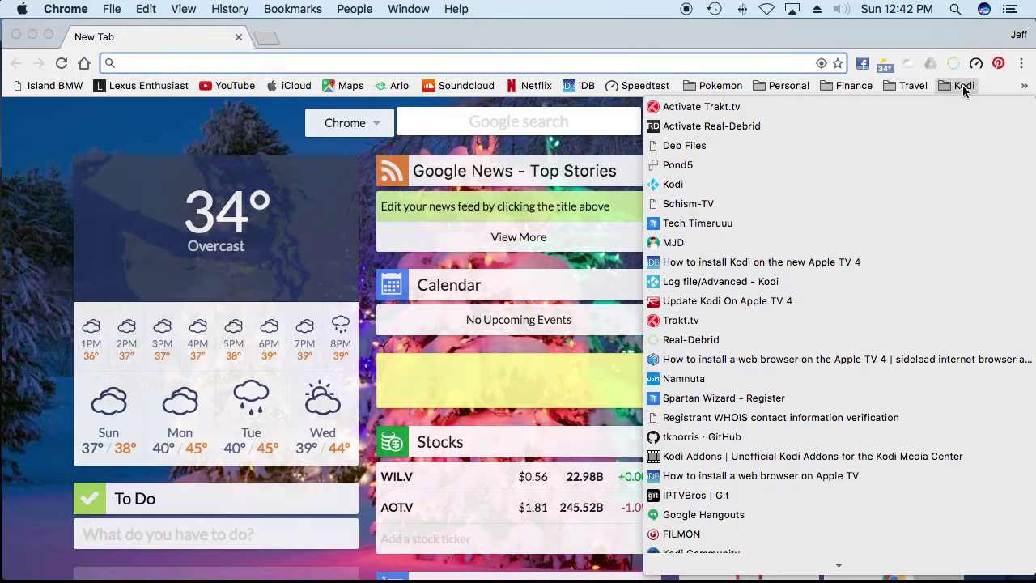
left_click(694, 186)
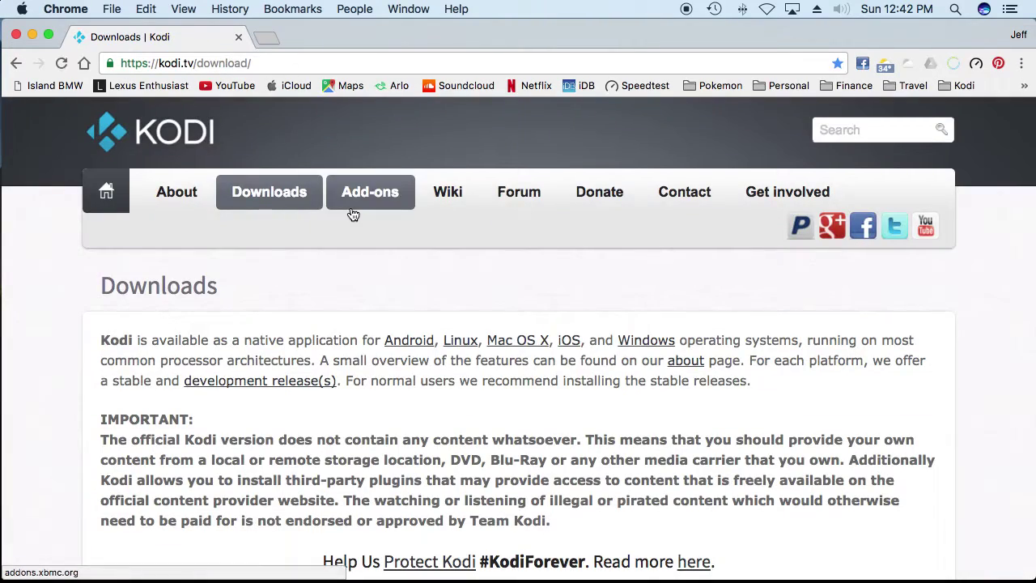
Step: Scroll the downloads page down to the Mac OS X builds
scroll(365, 309, "down", 15)
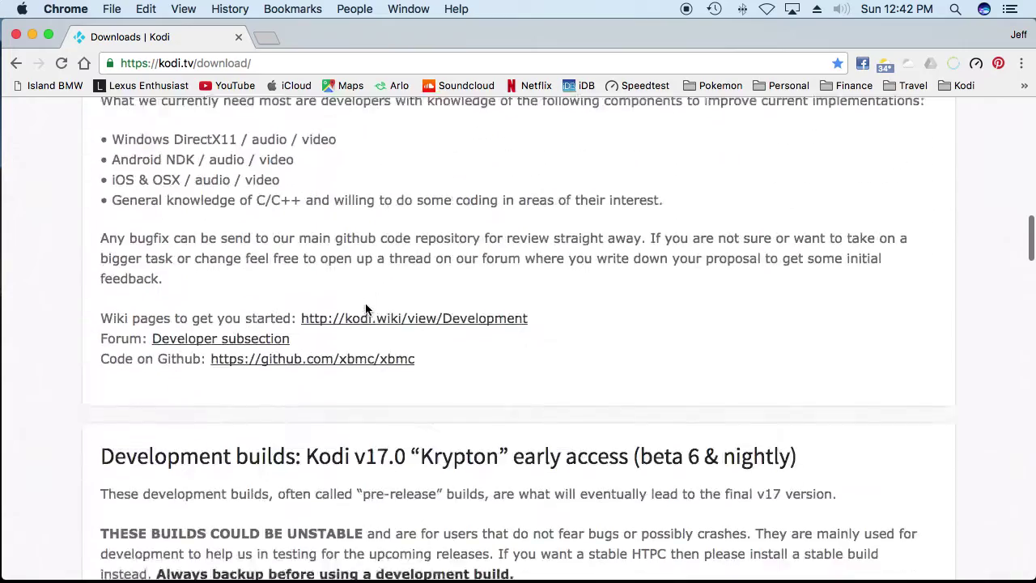
scroll(365, 306, "down", 8)
scroll(365, 306, "up", 7)
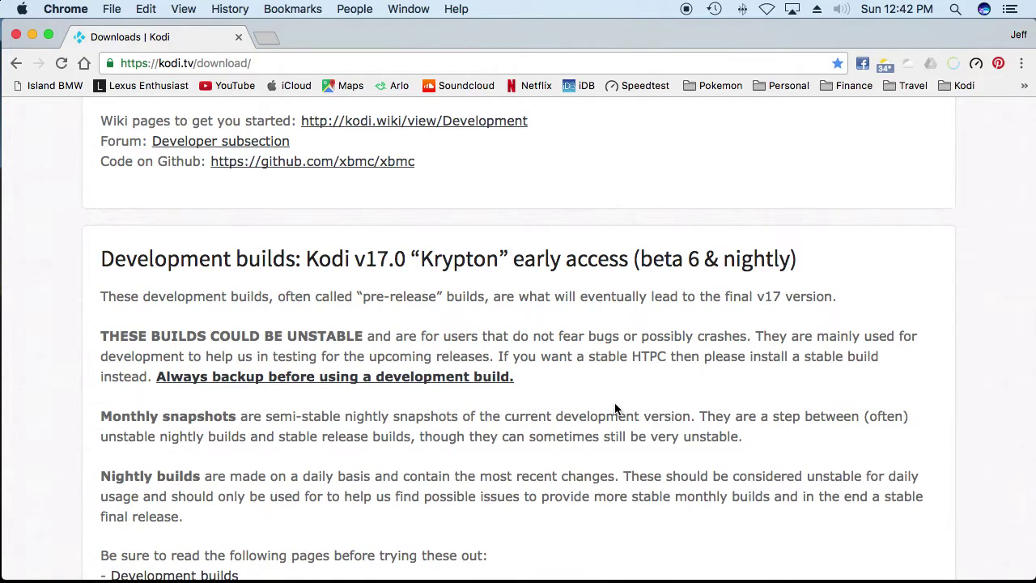
scroll(614, 409, "down", 10)
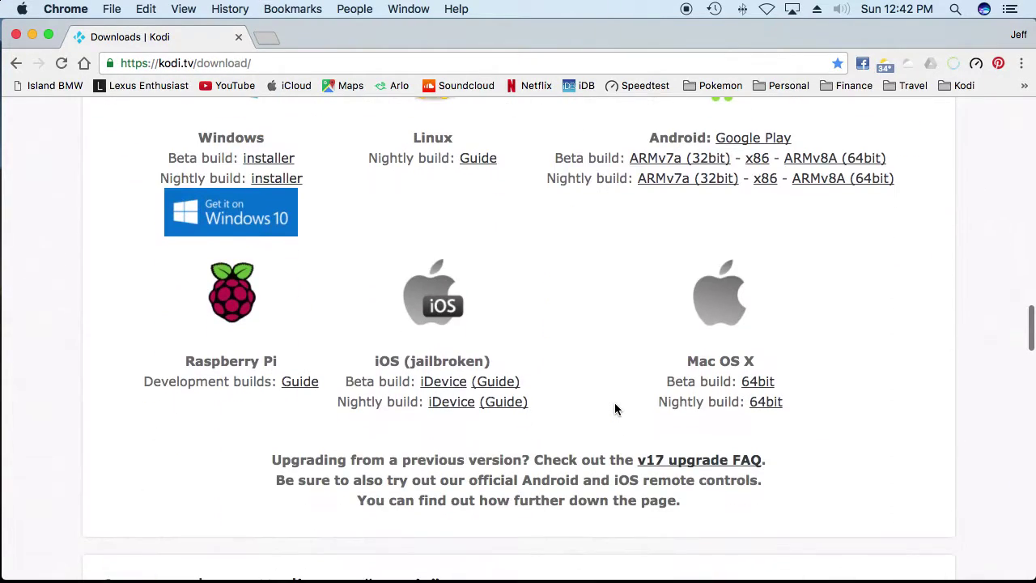
scroll(492, 358, "up", 3)
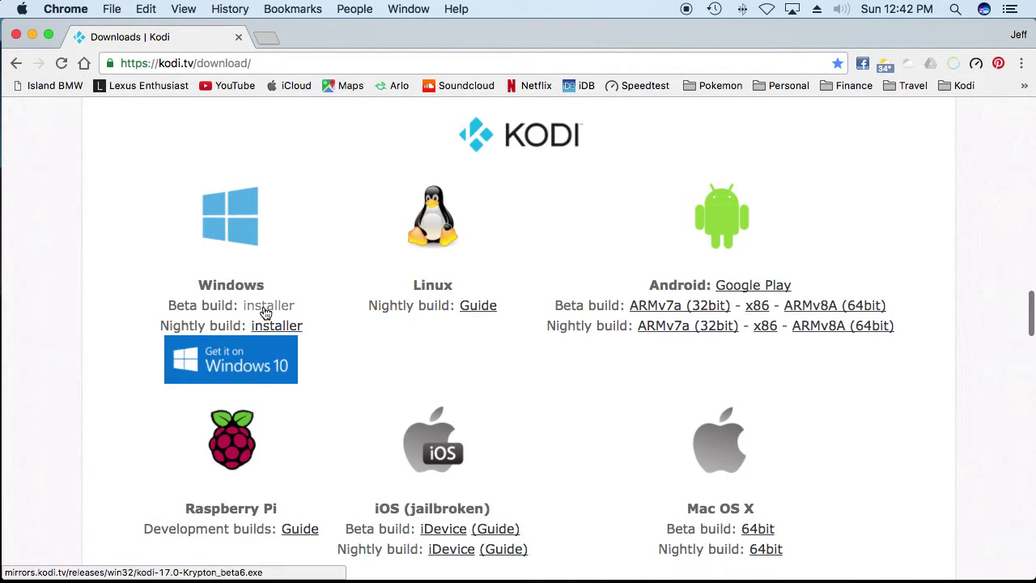
scroll(547, 414, "down", 3)
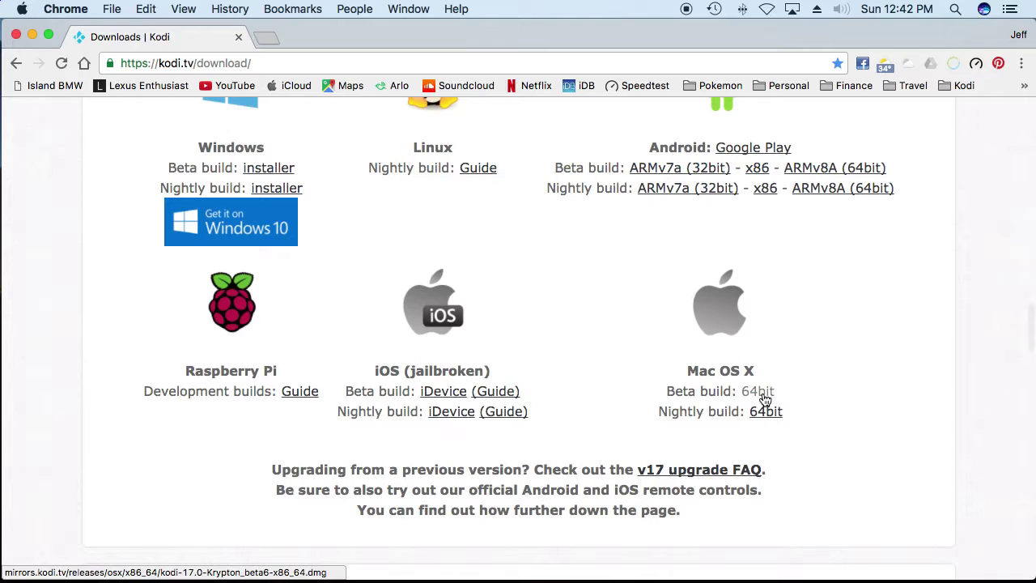
Step: Start the Kodi 17 beta Mac 64bit download and reveal the file in Finder
left_click(764, 400)
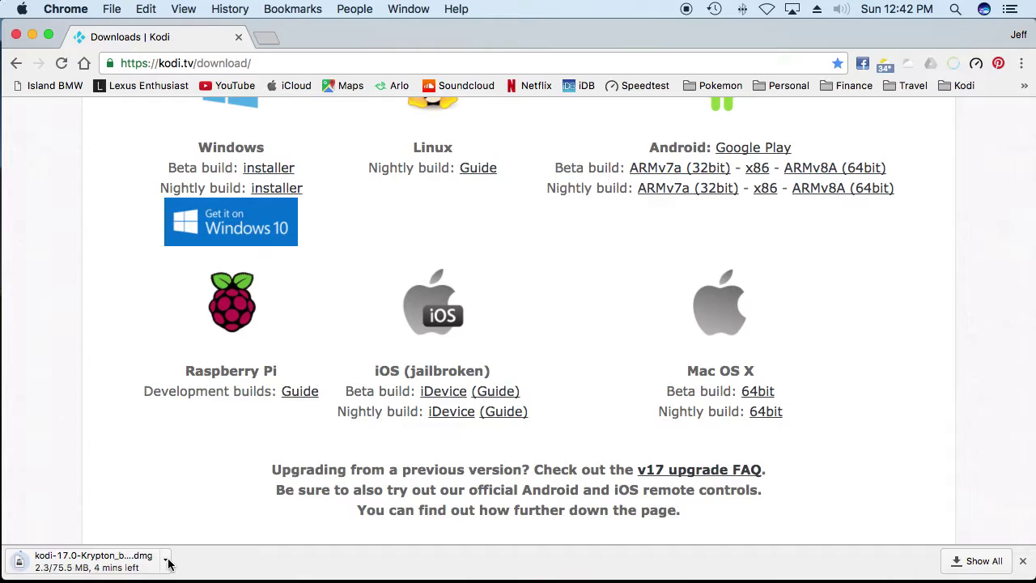
left_click(166, 561)
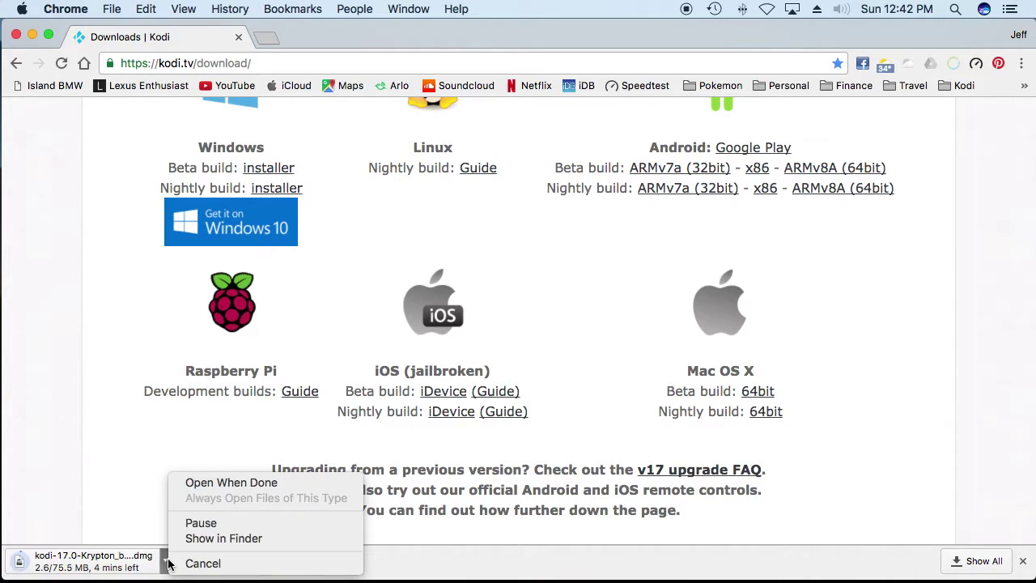
left_click(222, 538)
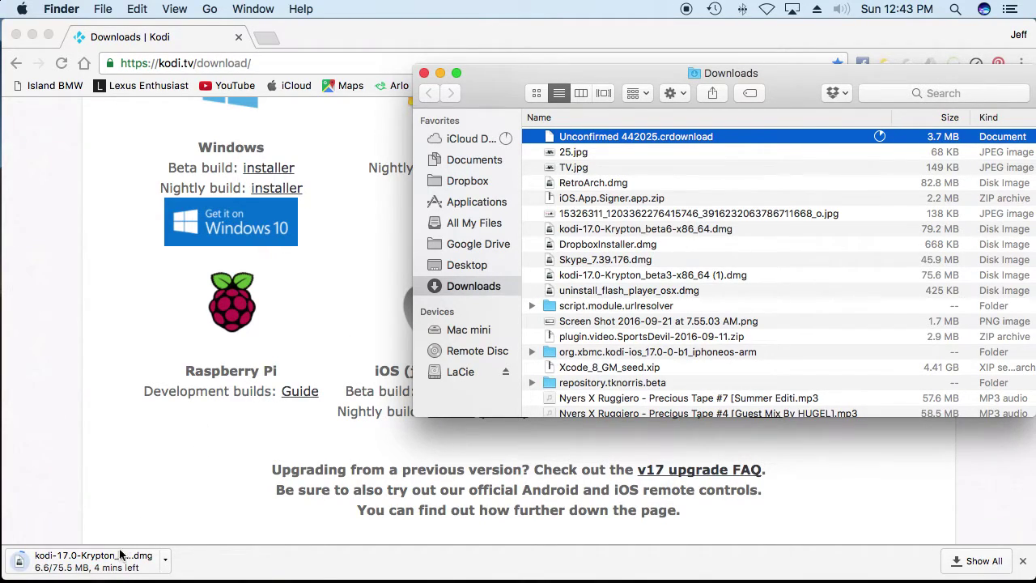
Step: Cancel the in-progress Kodi download, close Chrome, and dismiss Launchpad
left_click(165, 558)
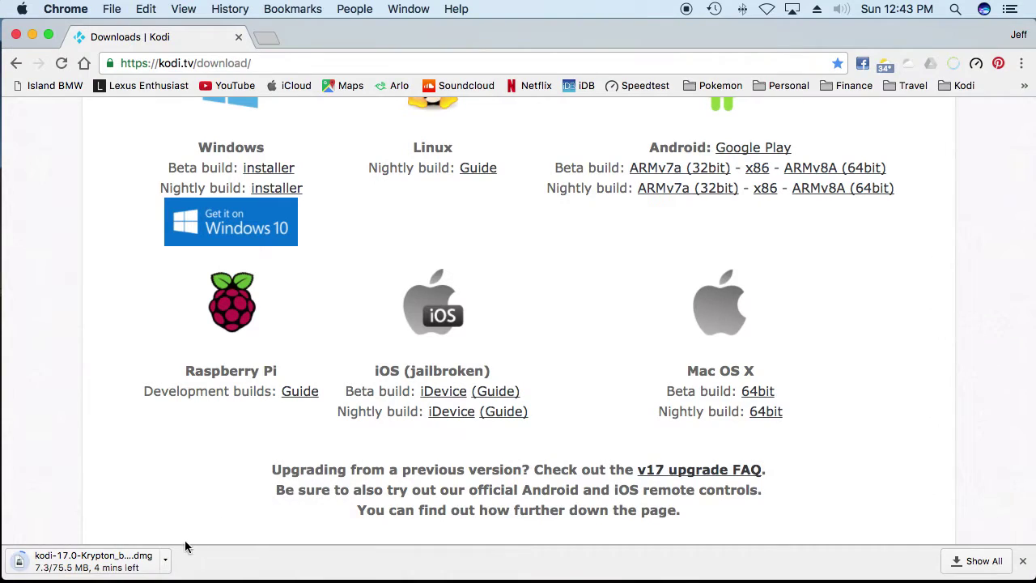
left_click(166, 560)
left_click(194, 562)
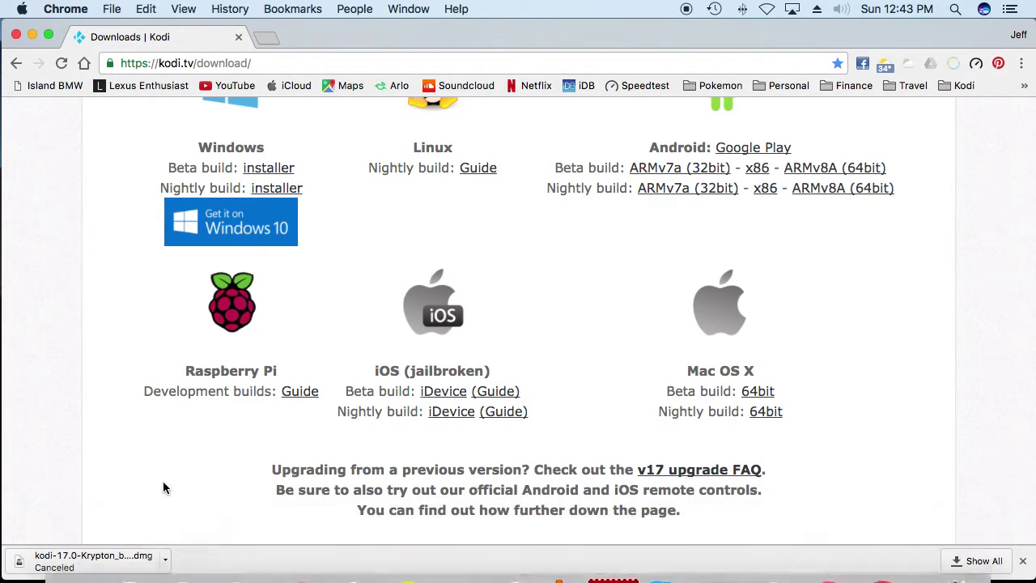
left_click(169, 560)
left_click(91, 520)
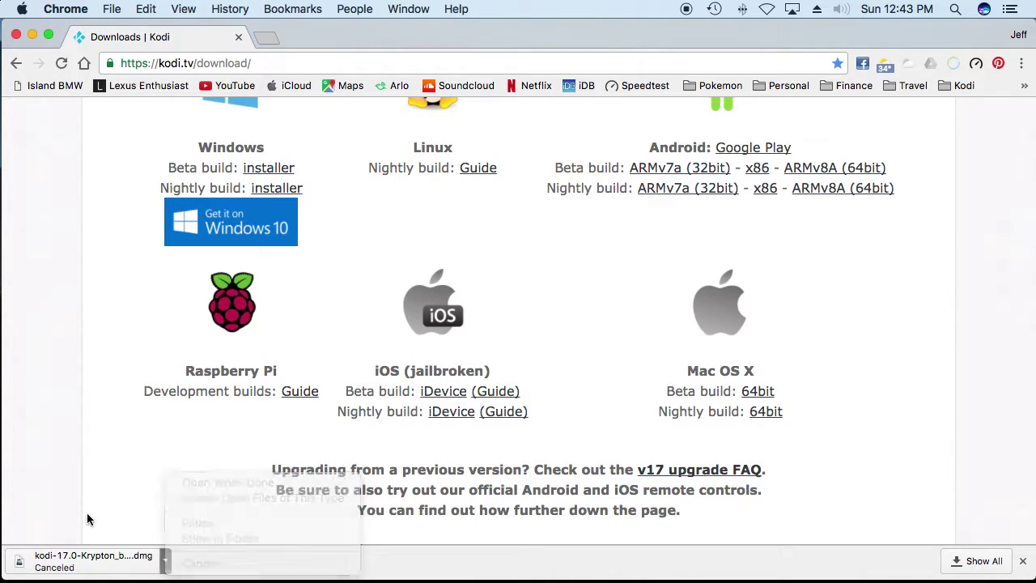
left_click(16, 37)
left_click(278, 174)
key("F4")
Step: Move kodi-17.0-Krypton_beta6-x86_64.dmg from Downloads onto the desktop and close the window
left_click(461, 282)
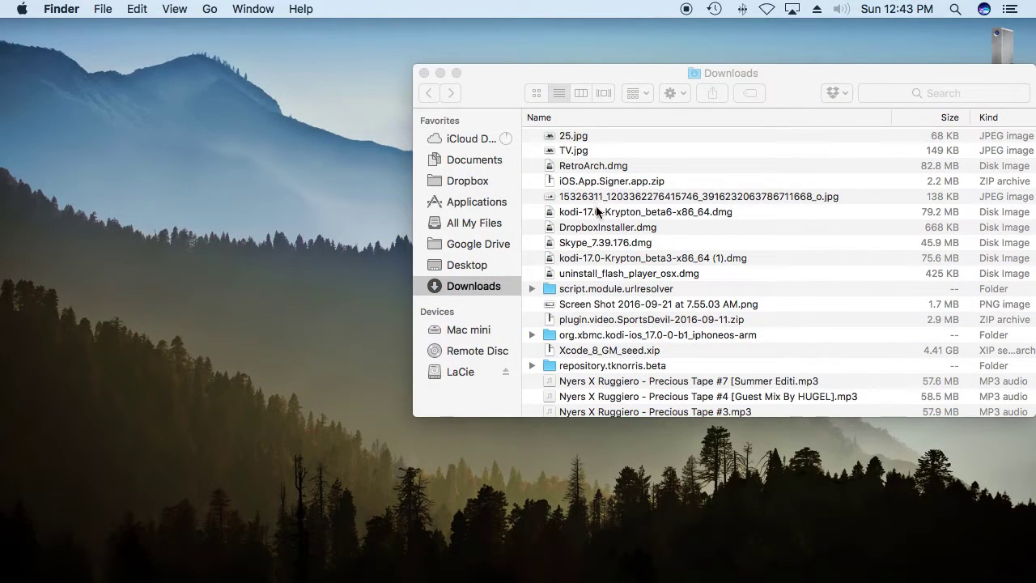
left_click_drag(596, 205, 243, 234)
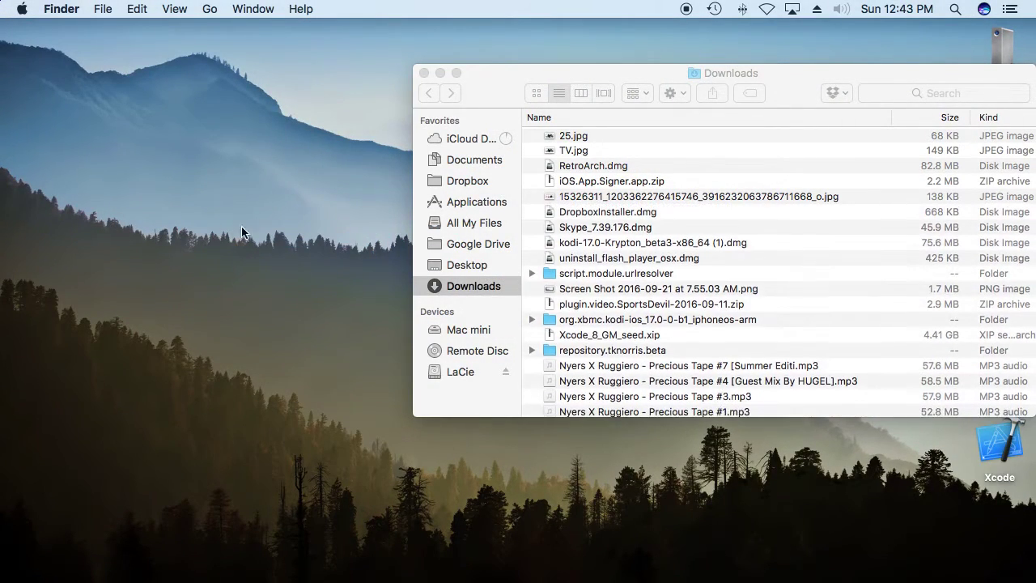
left_click(424, 73)
left_click(915, 252)
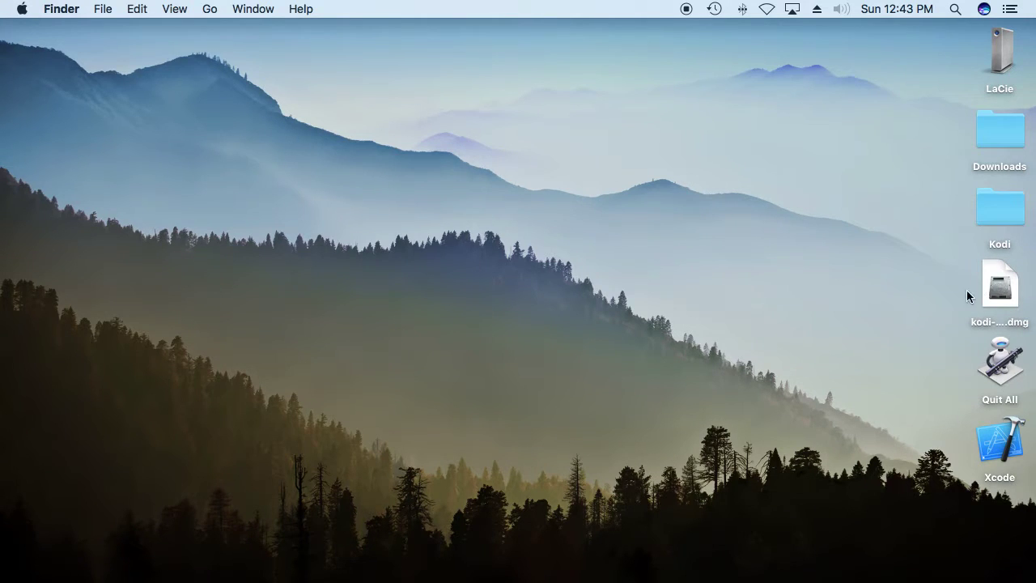
Step: Mount the Kodi disk image, drag Kodi into Applications, and close the installer window
left_click(1006, 297)
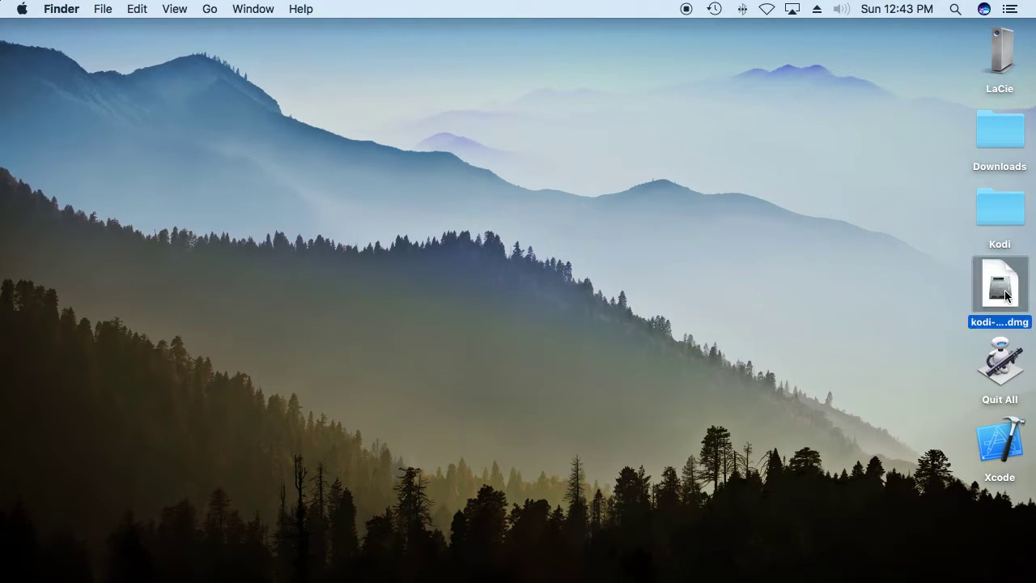
double_click(1006, 296)
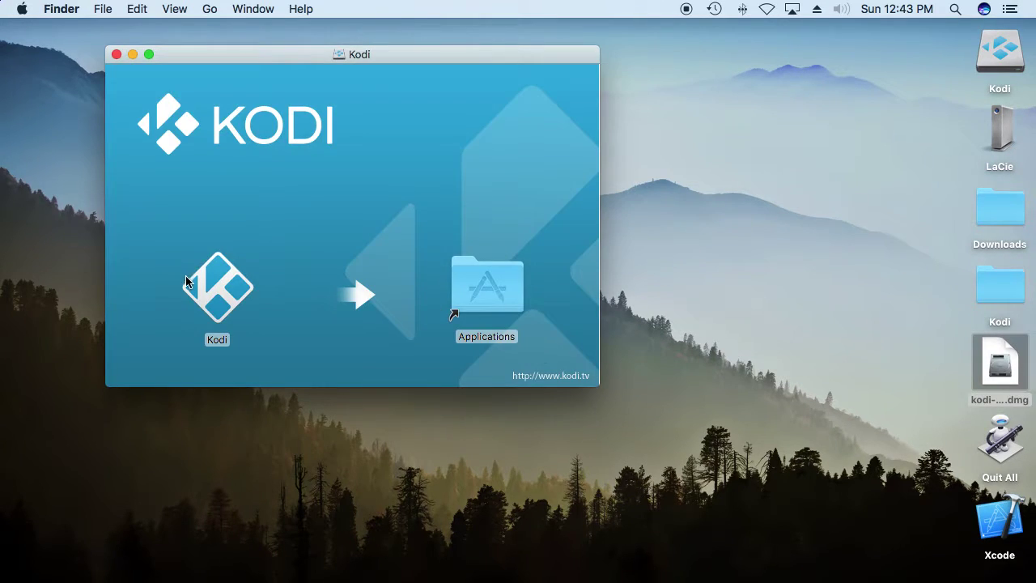
left_click_drag(211, 281, 479, 280)
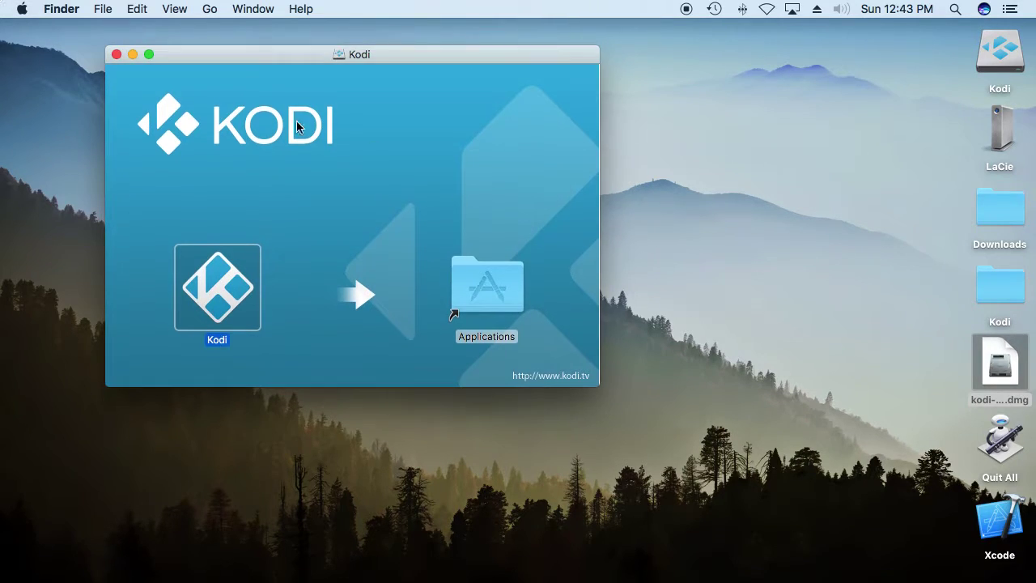
left_click(116, 54)
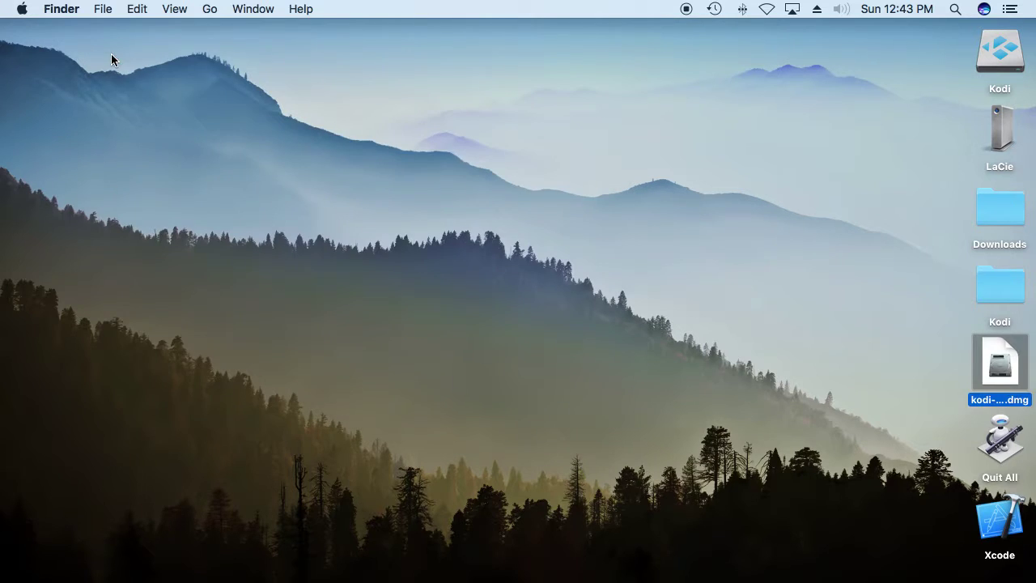
left_click(880, 200)
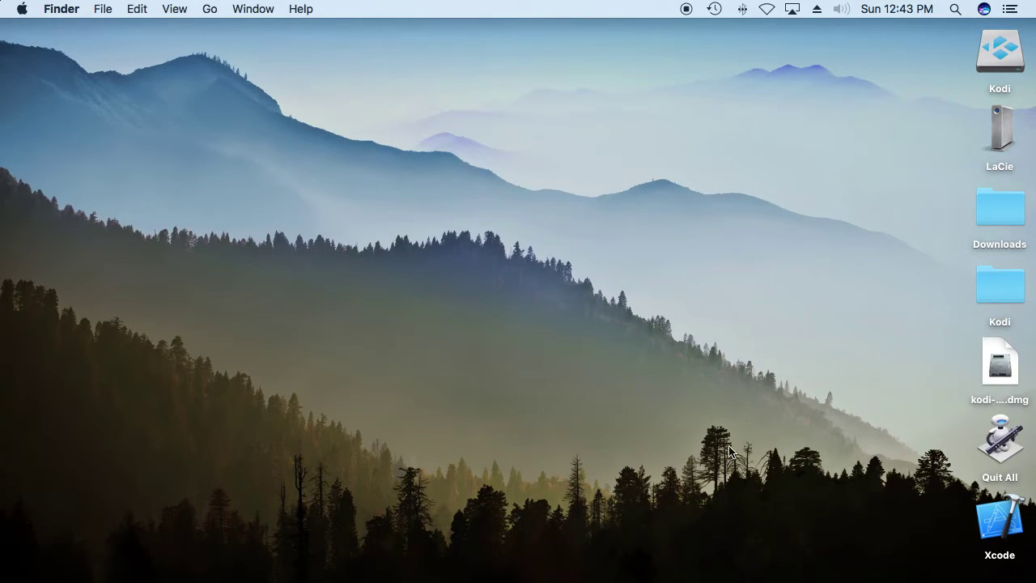
Step: Open Kodi from Applications with right-click Open, confirming past the Internet download warning
mouse_move(403, 566)
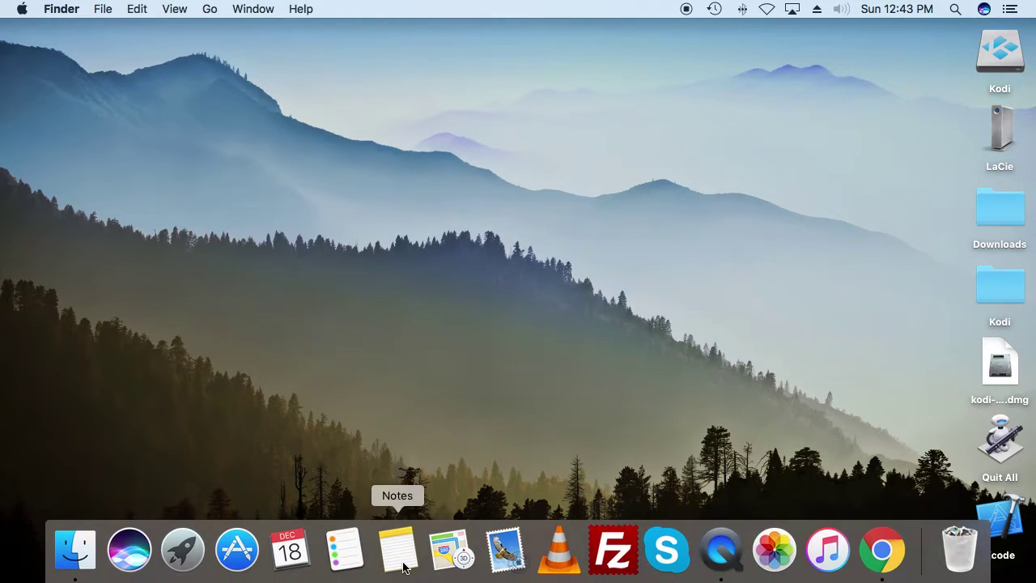
left_click(86, 554)
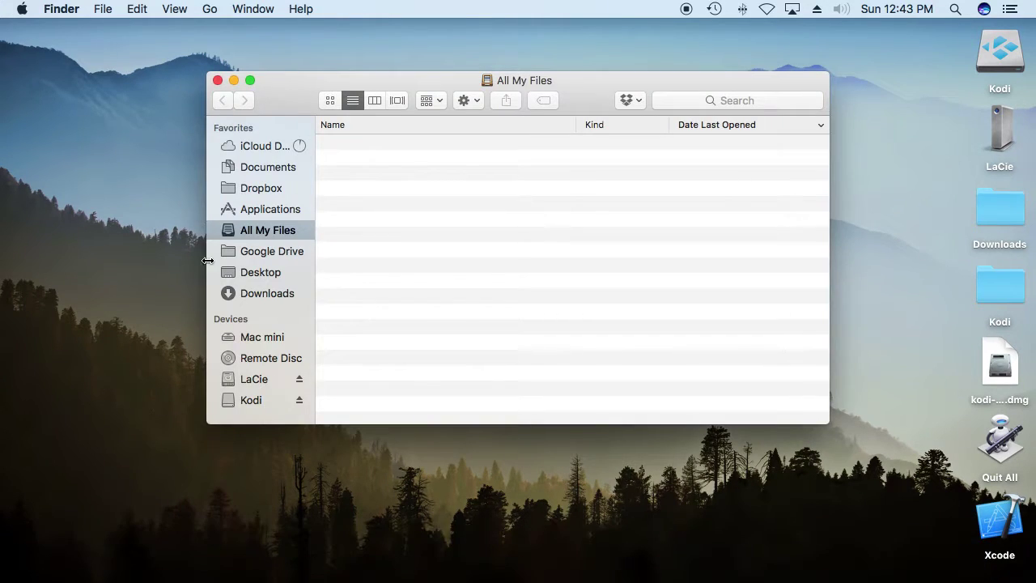
left_click(294, 209)
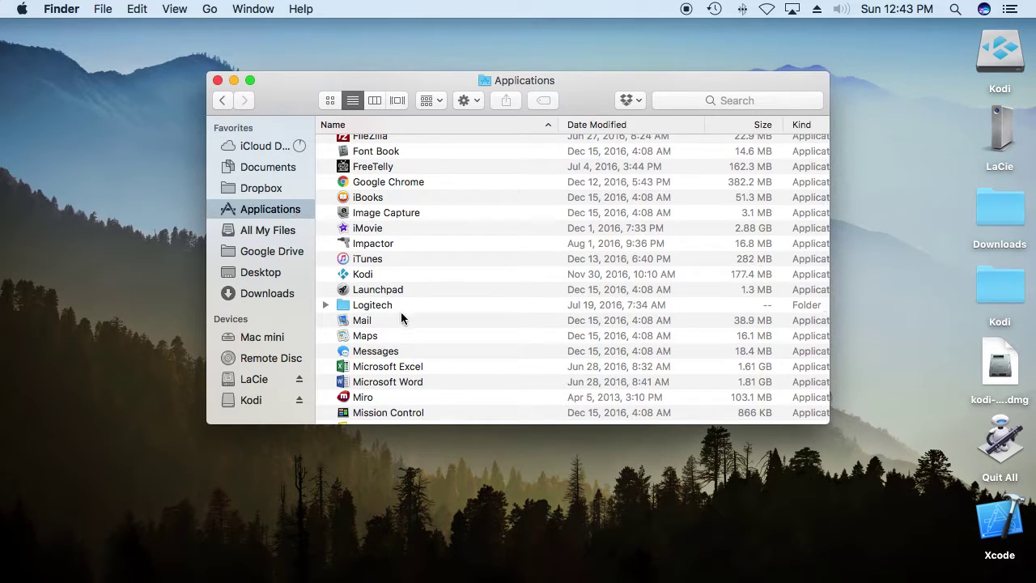
left_click(372, 273)
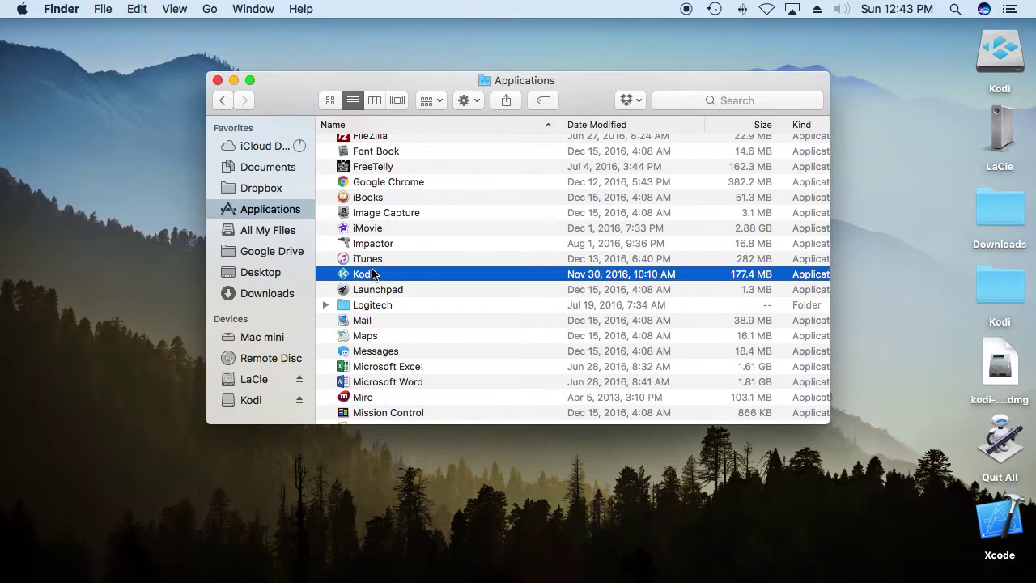
right_click(450, 277)
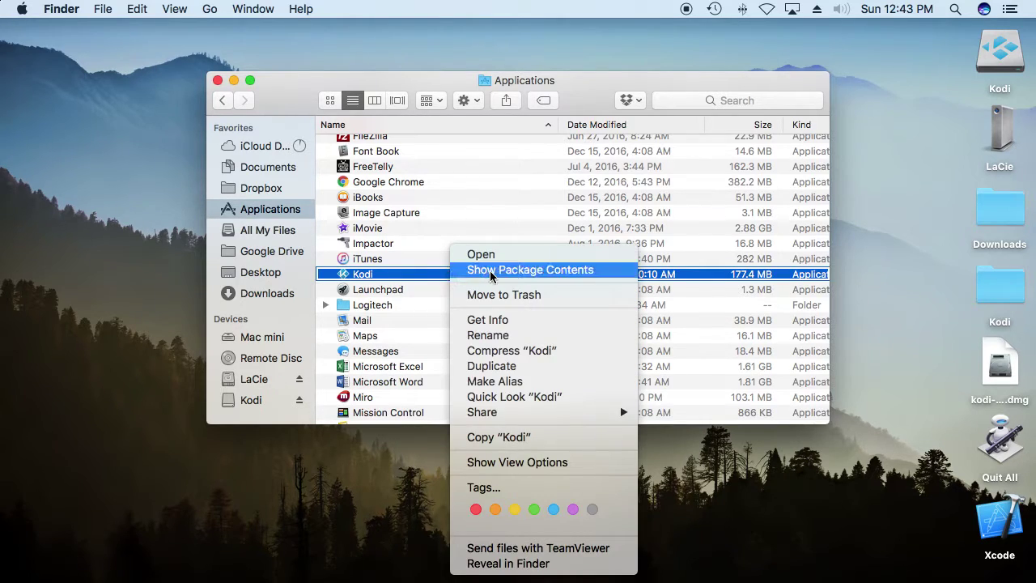
left_click(486, 257)
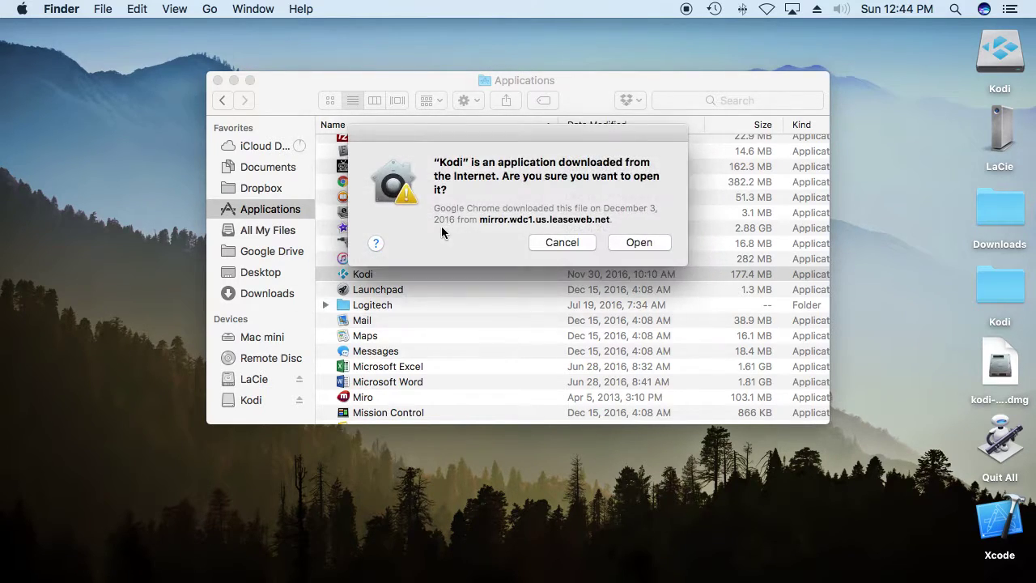
left_click(636, 239)
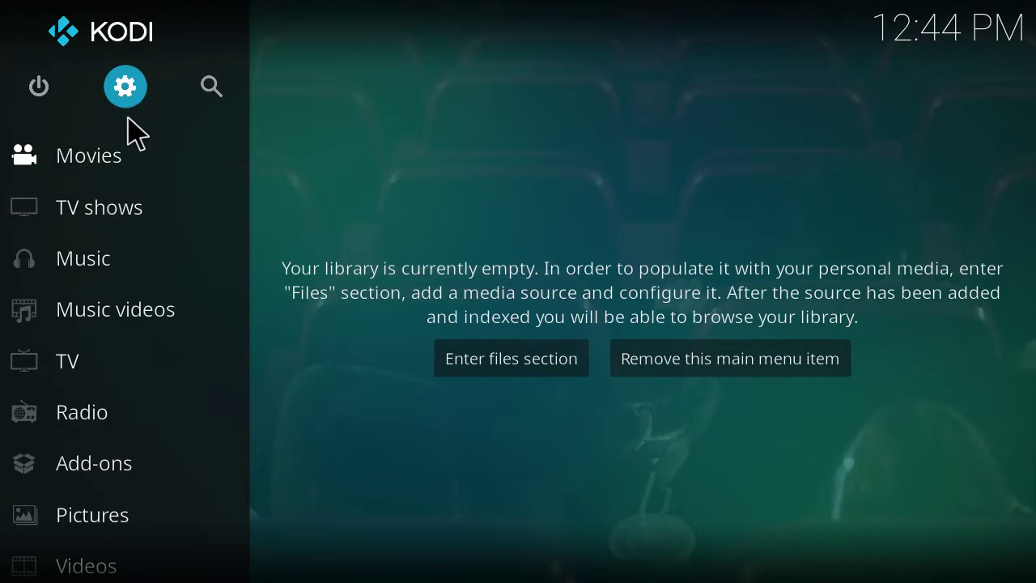
Step: Open Kodi's System settings and raise the settings level to Expert
left_click(128, 92)
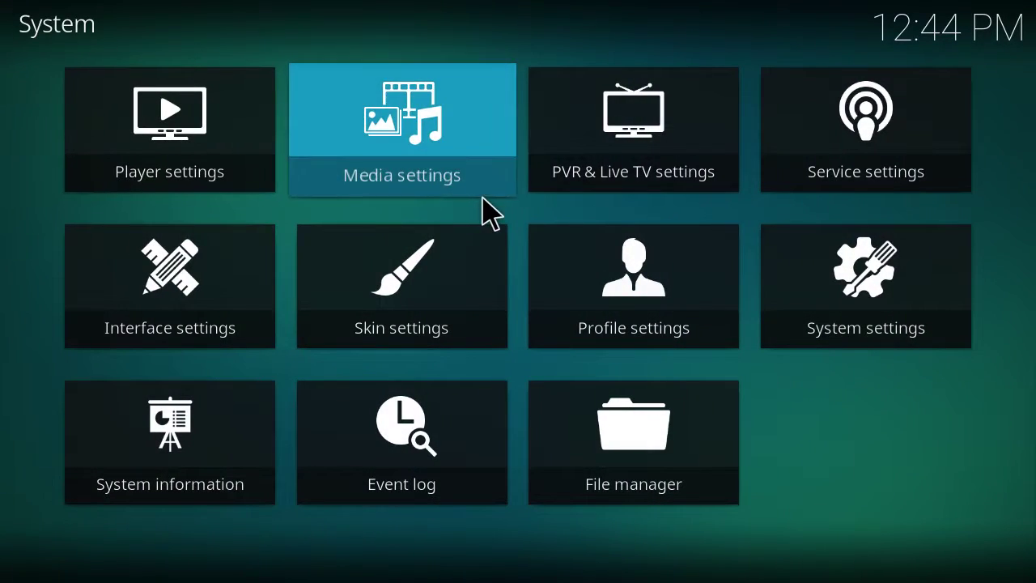
left_click(864, 279)
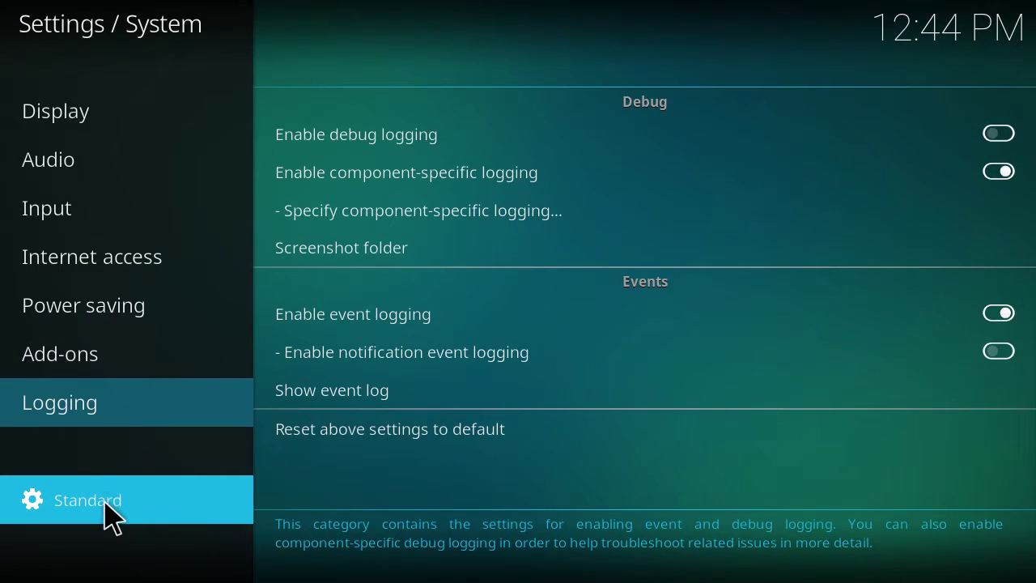
left_click(104, 503)
left_click(104, 503)
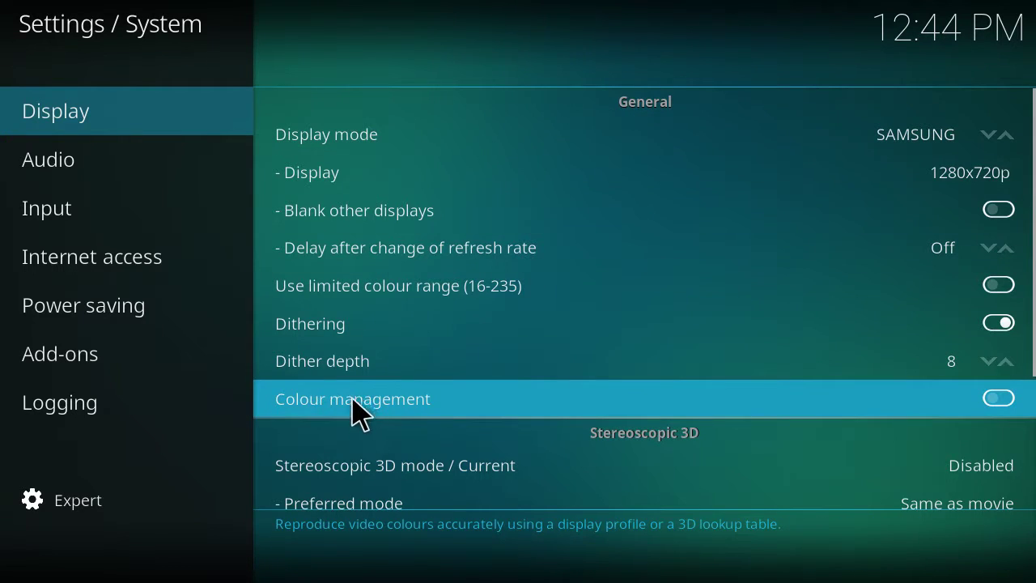
Step: Browse through the Display and Audio option lists, from Display mode to Video calibration
scroll(372, 343, "down", 1)
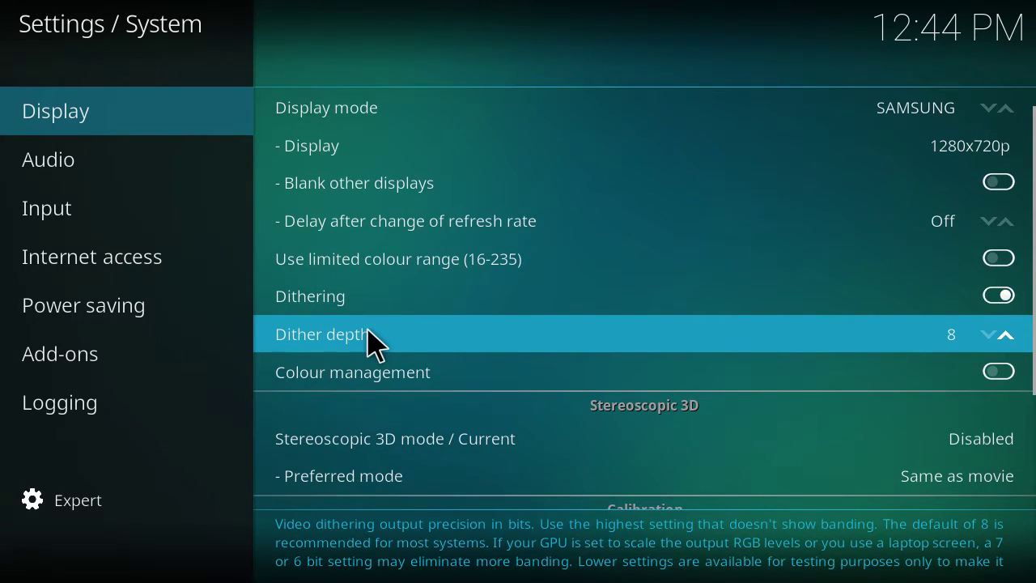
key("Down")
key("Down")
key("Down")
key("Down")
key("Down")
key("Down")
key("Down")
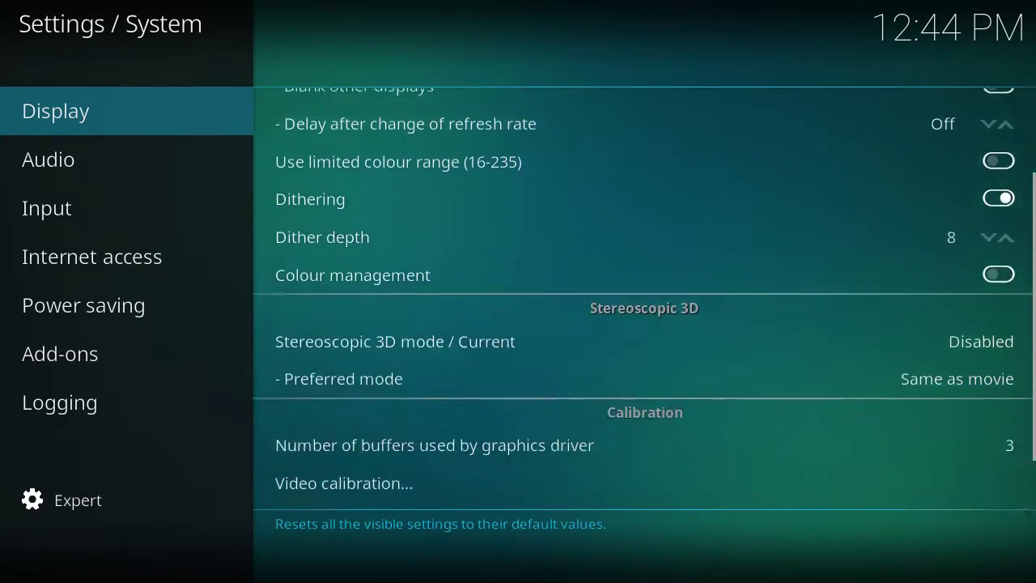
key("Up")
key("Up")
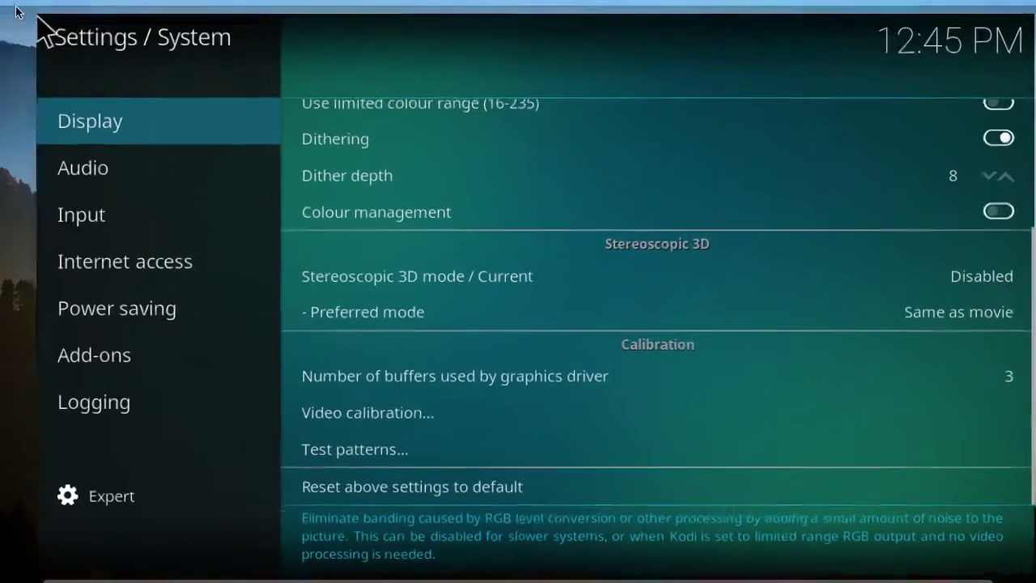
mouse_move(194, 159)
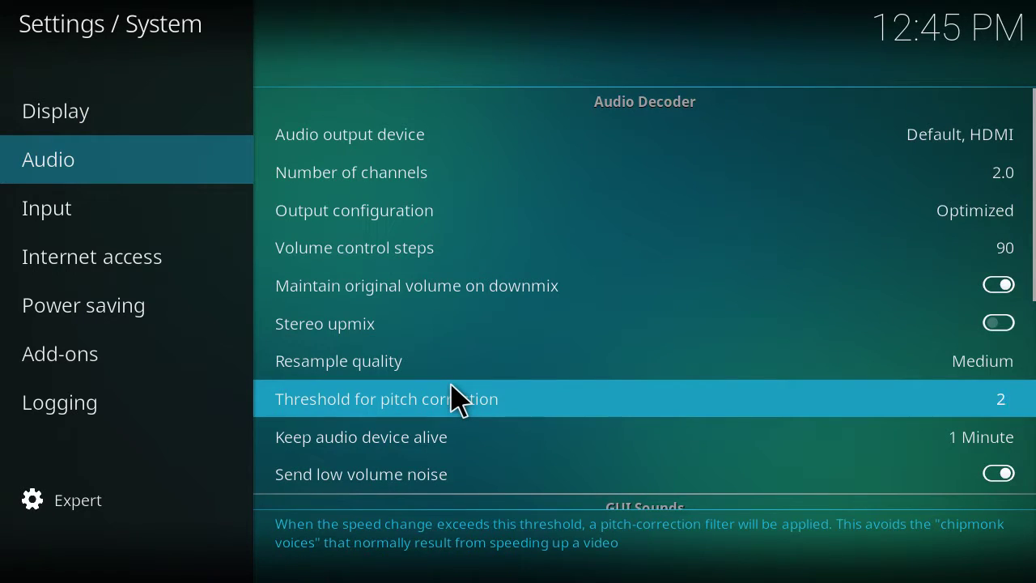
key("Down")
key("Down")
key("Down")
key("Down")
key("Down")
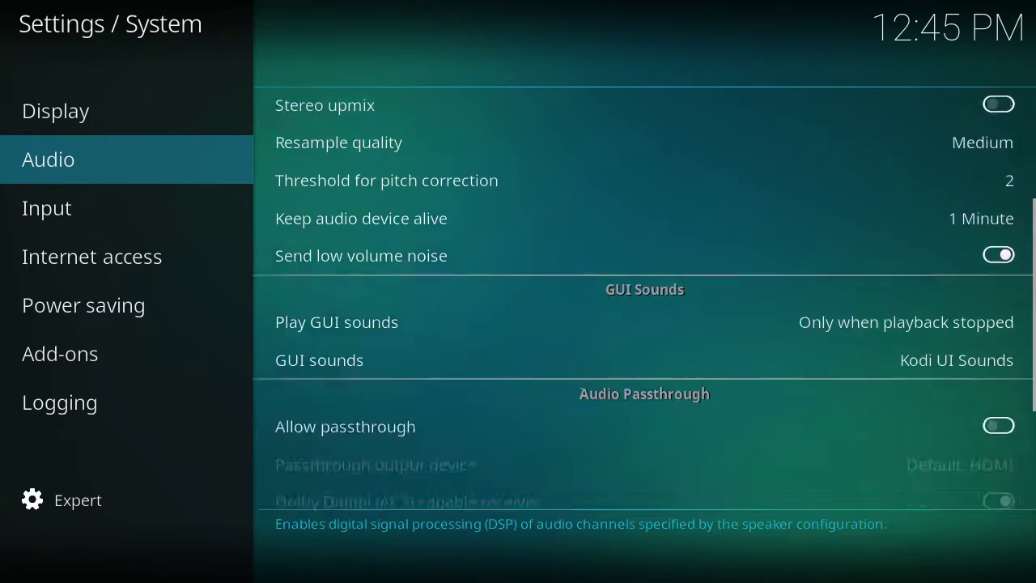
key("Down")
key("Down")
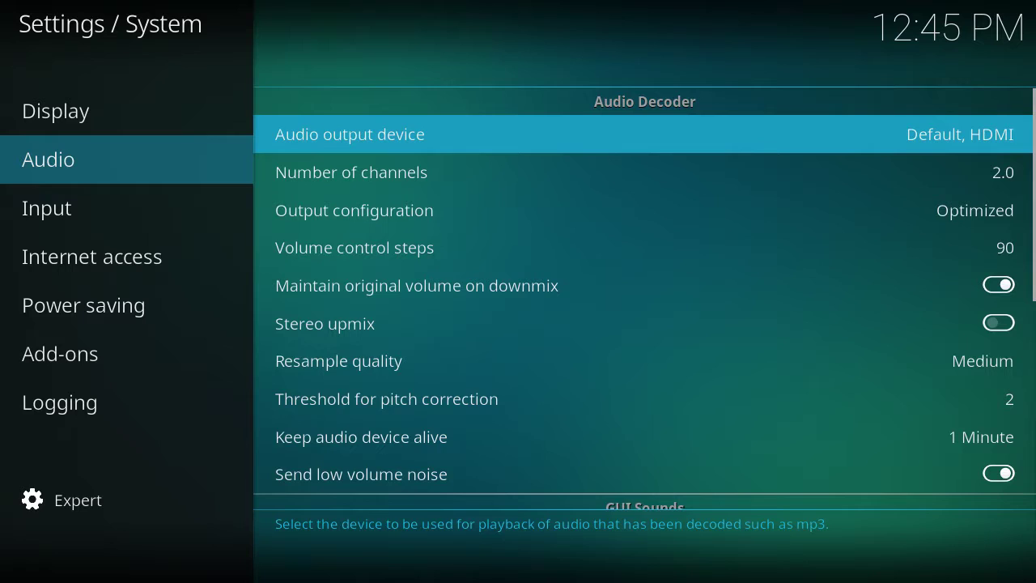
key("Left")
key("Up")
key("Up")
key("Down")
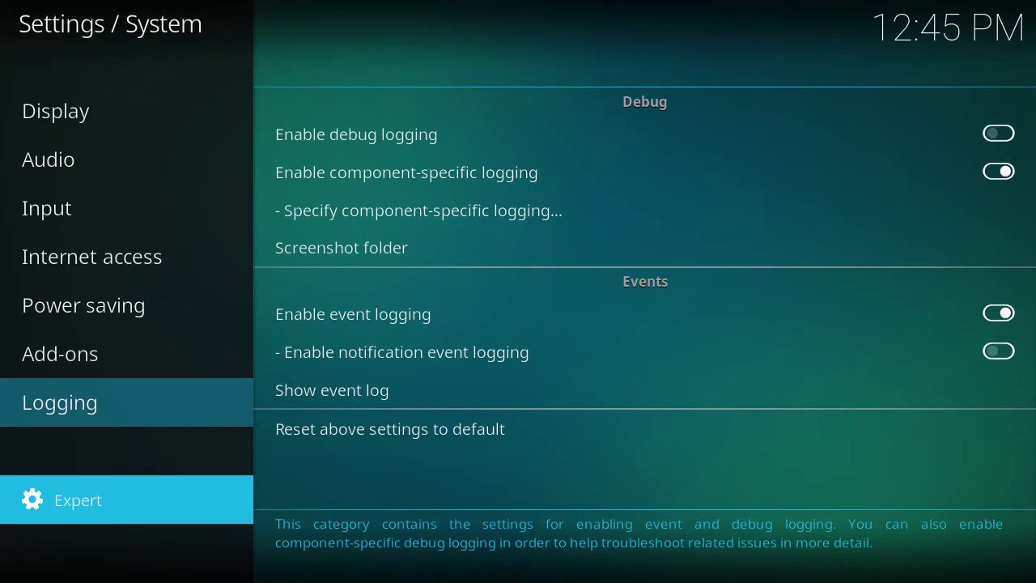
key("Up")
key("Up")
key("Up")
key("Up")
key("Up")
key("Up")
key("Up")
key("Right")
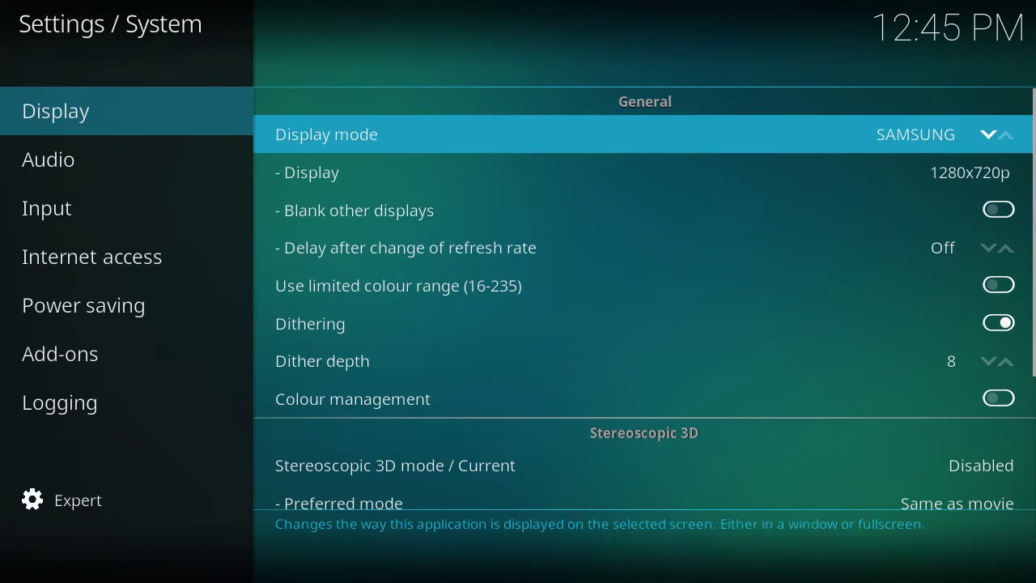
key("Up")
key("Up")
key("Up")
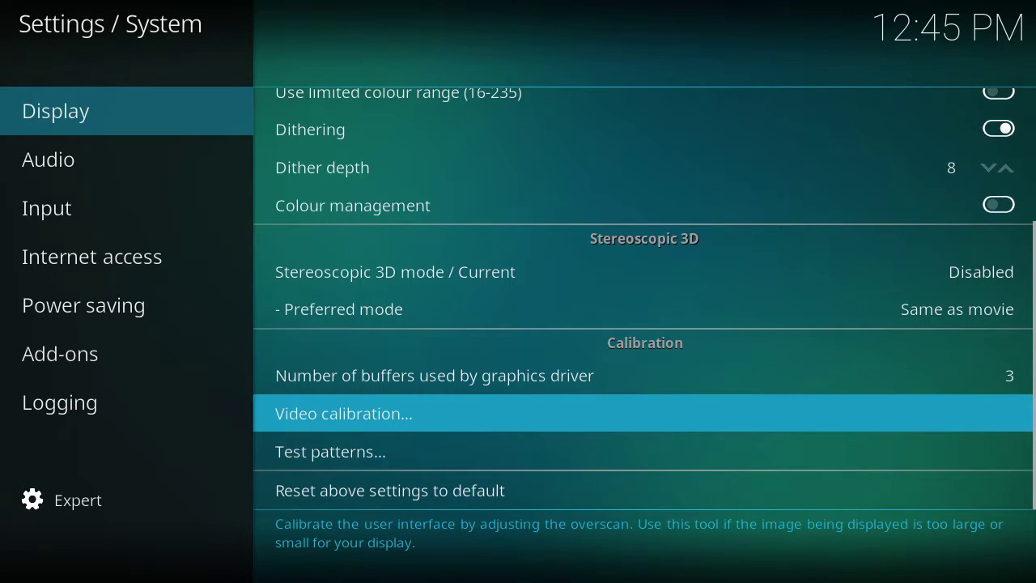
key("Up")
key("Up")
key("Up")
key("Up")
key("Up")
key("Up")
key("Up")
key("Up")
key("Up")
key("Up")
key("Up")
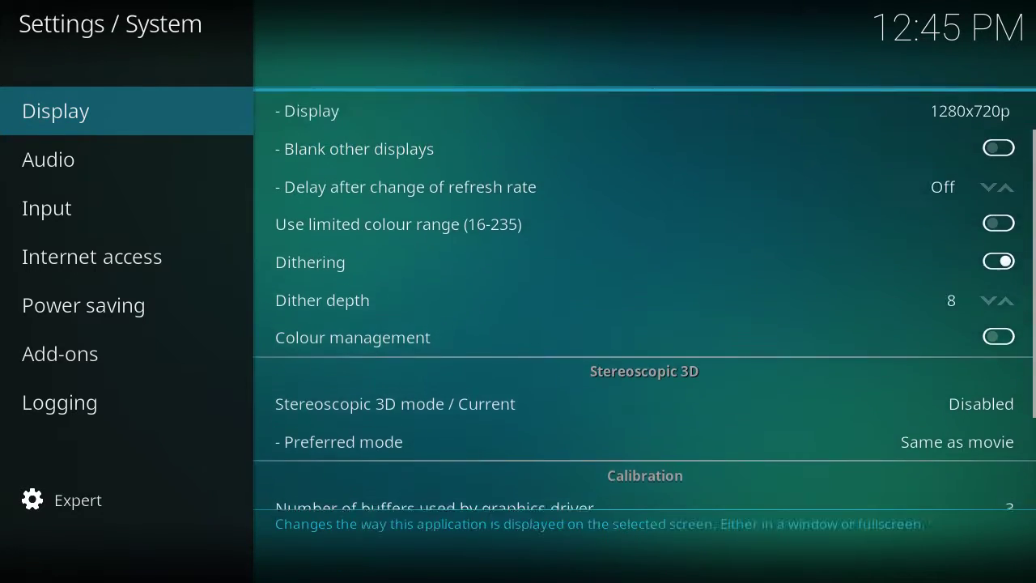
key("Up")
key("Up")
key("Up")
key("Left")
key("Up")
key("Down")
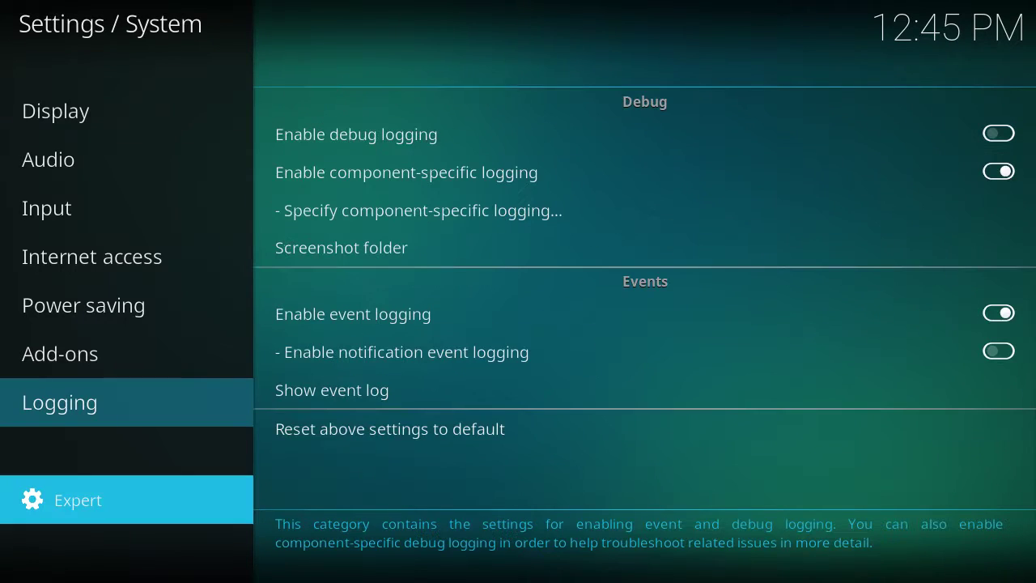
key("Up")
key("Up")
key("Up")
key("Up")
key("Up")
key("Up")
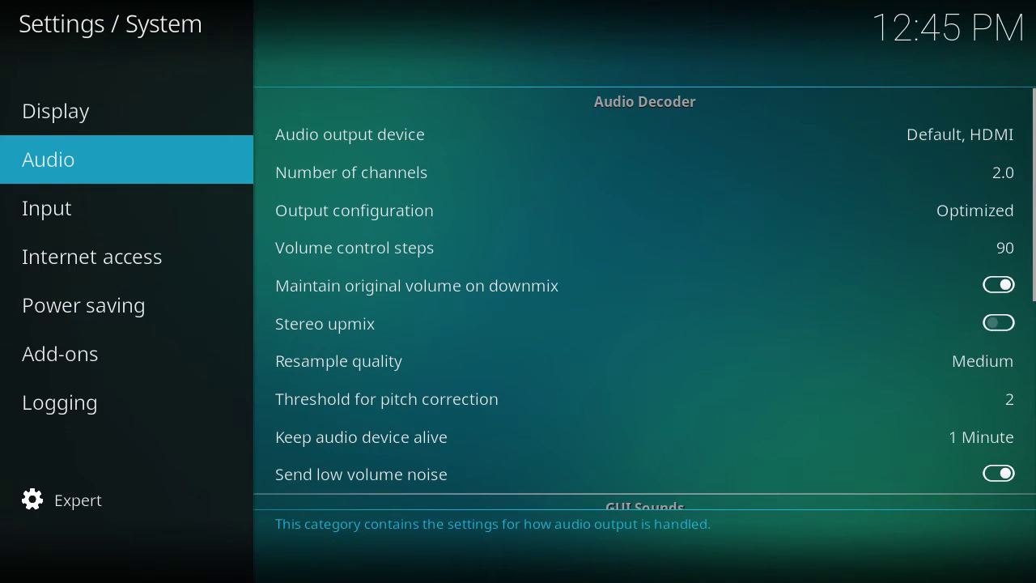
Step: Set the audio Number of channels to 5.1
key("Right")
key("Down")
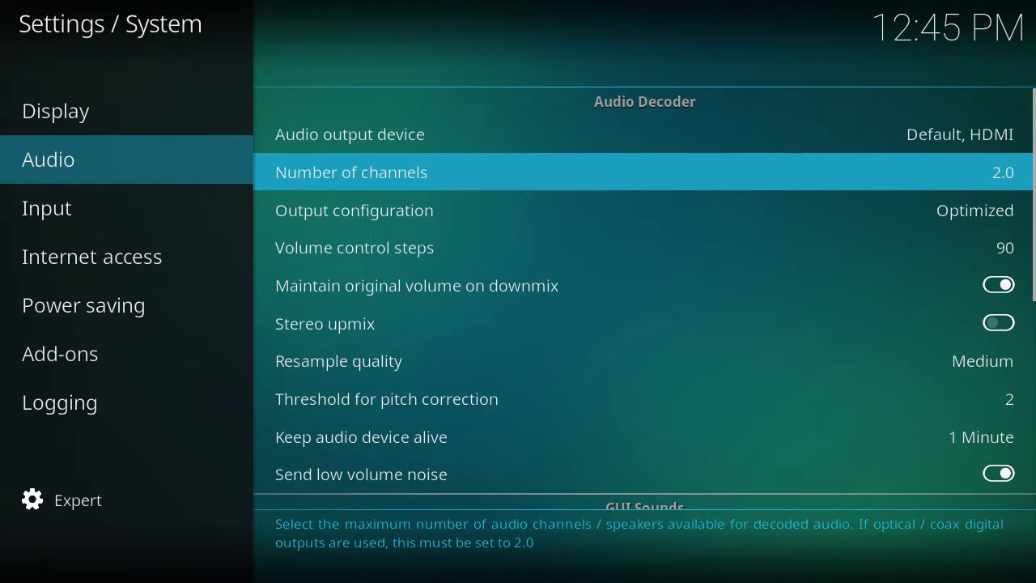
key("Return")
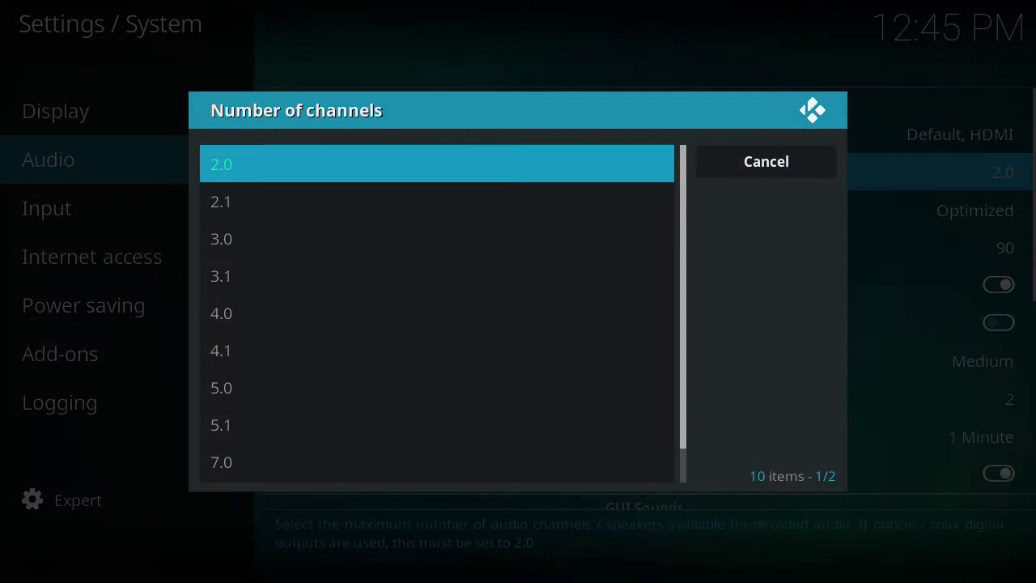
key("Down")
key("Down")
key("Down")
key("Down")
key("Down")
key("Down")
key("Down")
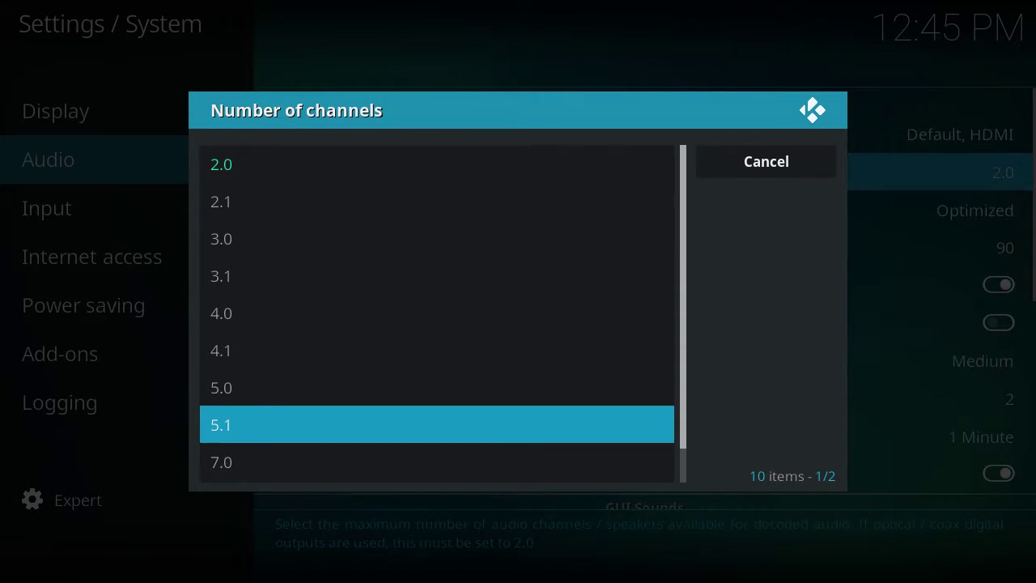
key("Return")
Step: Set Play GUI sounds to None to turn off interface sounds
key("Down")
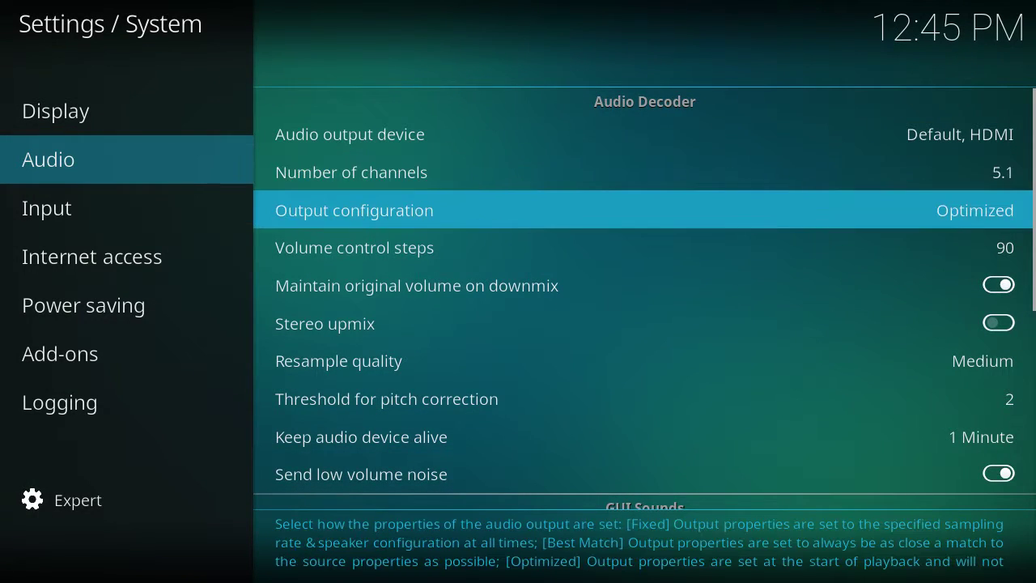
key("Down")
key("Up")
key("Down")
key("Down")
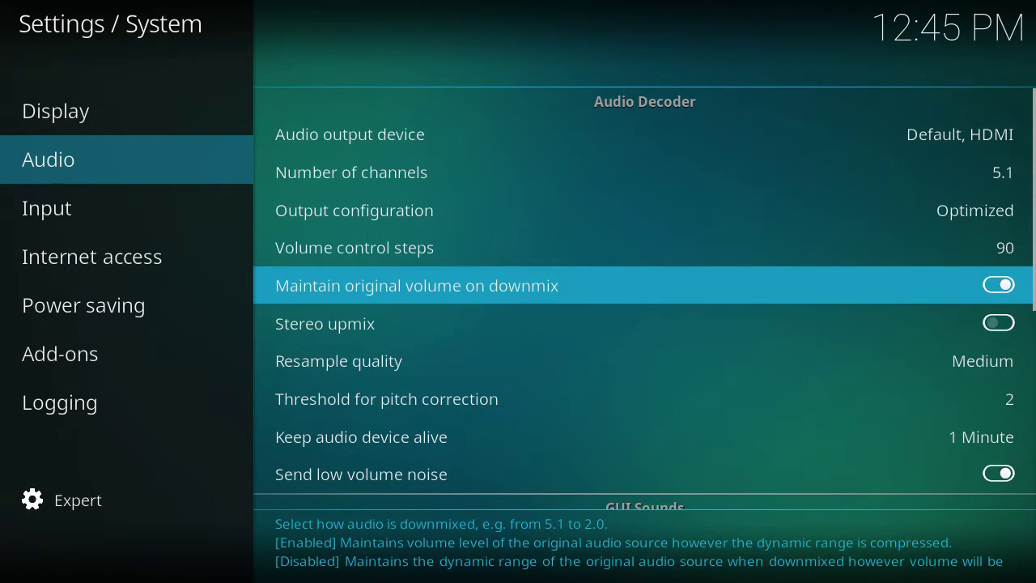
key("Down")
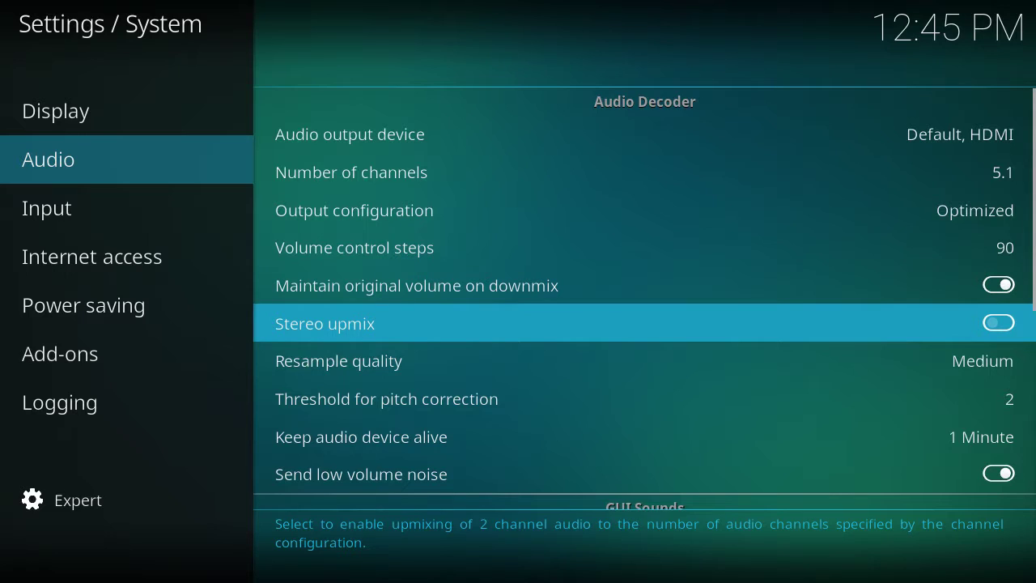
key("Down")
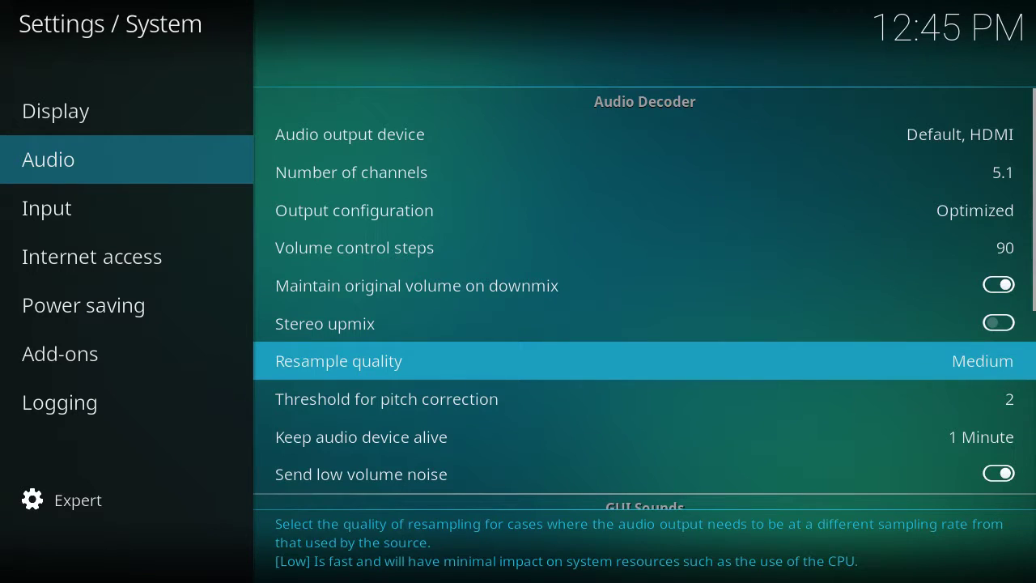
key("Down")
key("Down")
key("Down")
key("Down")
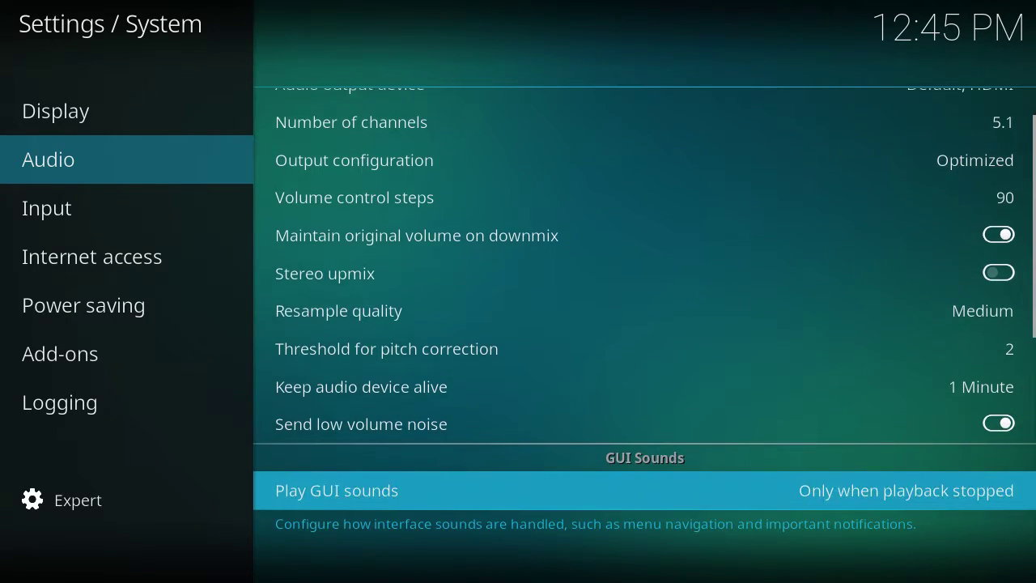
key("Down")
key("Up")
key("Down")
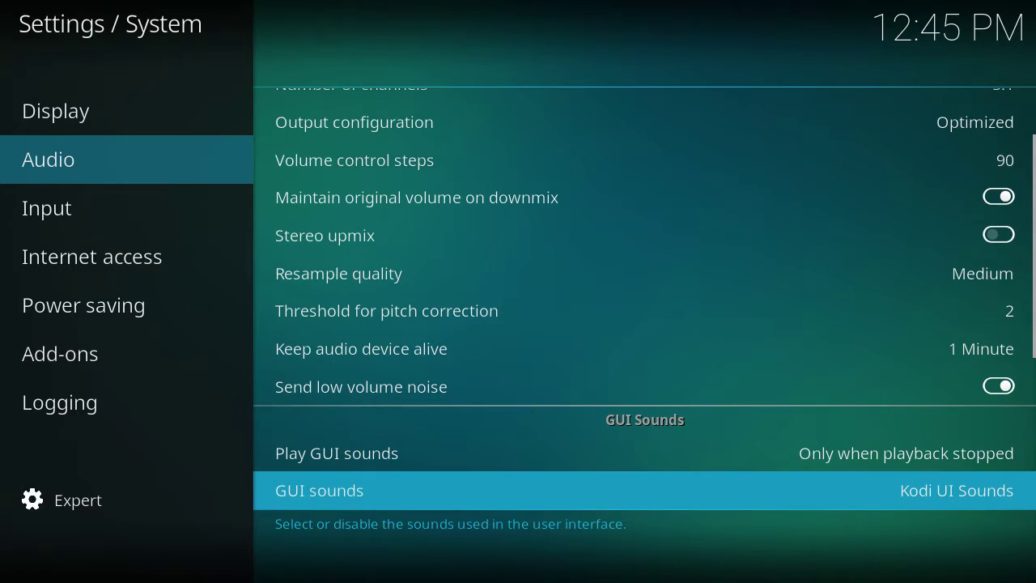
key("Return")
key("Up")
key("Return")
Step: Turn on Allow passthrough and DTS capable receiver
key("Down")
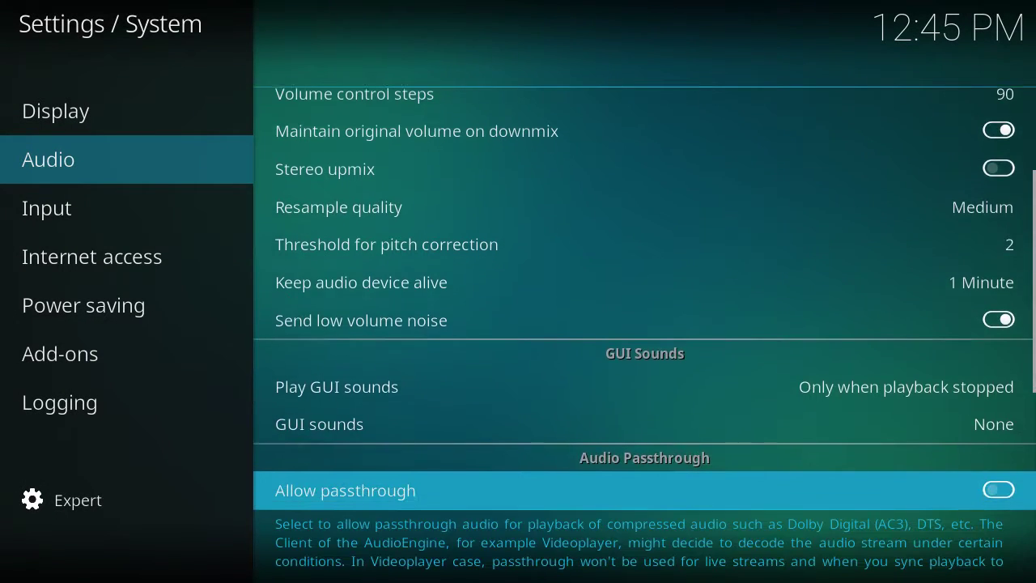
key("Down")
key("Up")
key("Return")
key("Down")
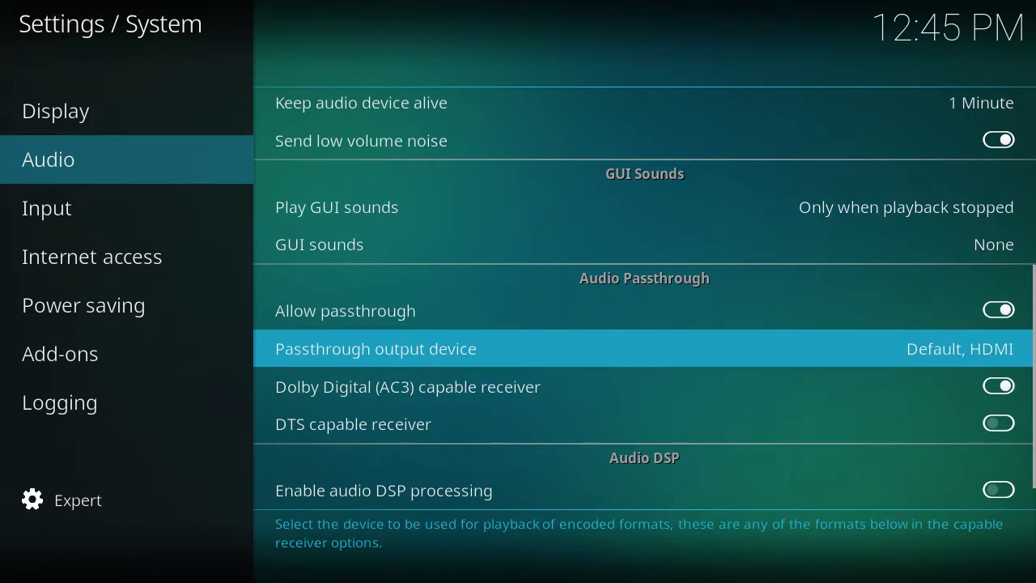
key("Down")
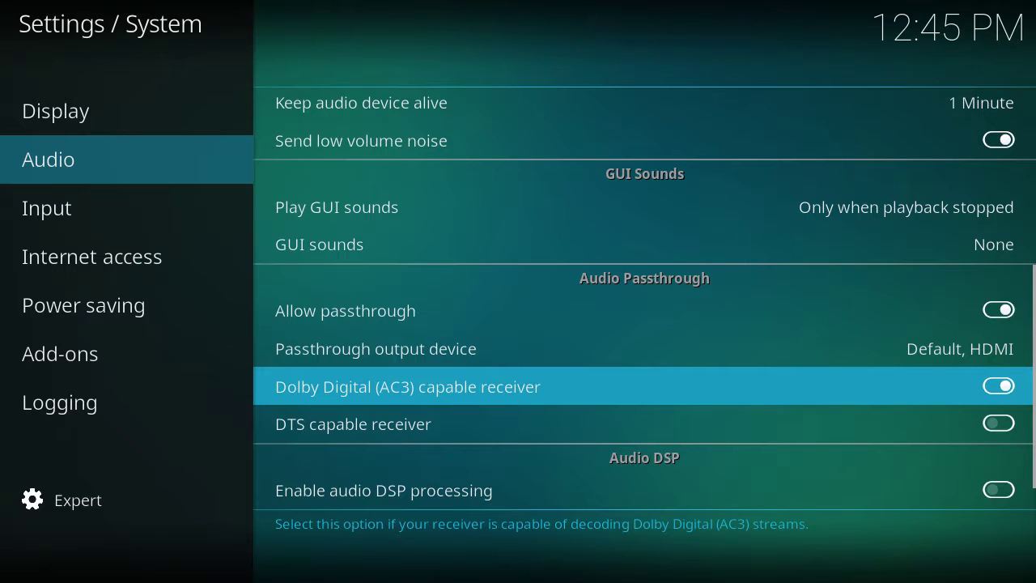
key("Down")
key("Return")
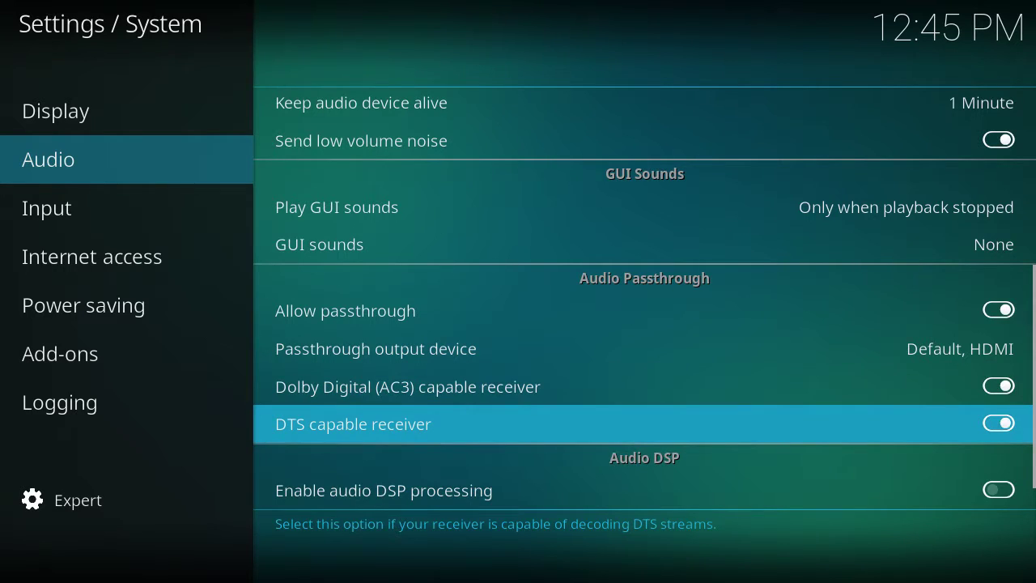
key("Down")
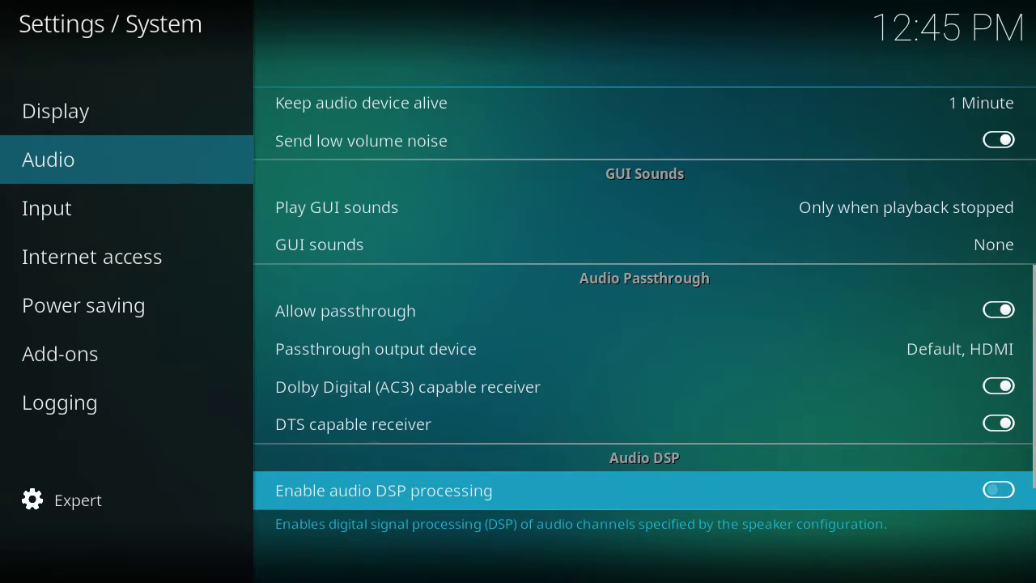
Step: Review the audio settings back up to the top, then return to the categories at Input
key("Up")
key("Up")
key("Up")
key("Up")
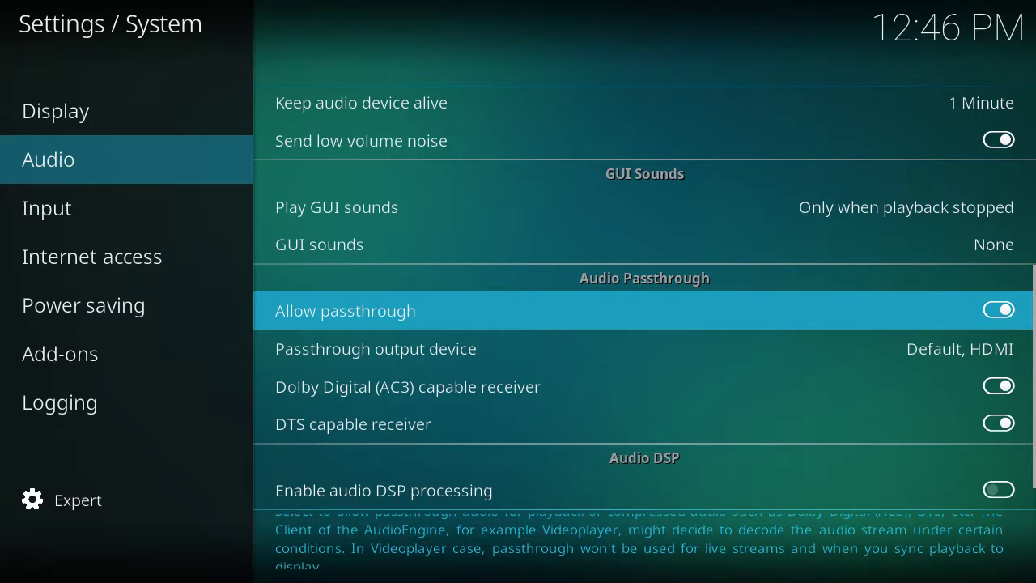
key("Up")
key("Up")
key("Up")
key("Up")
key("Up")
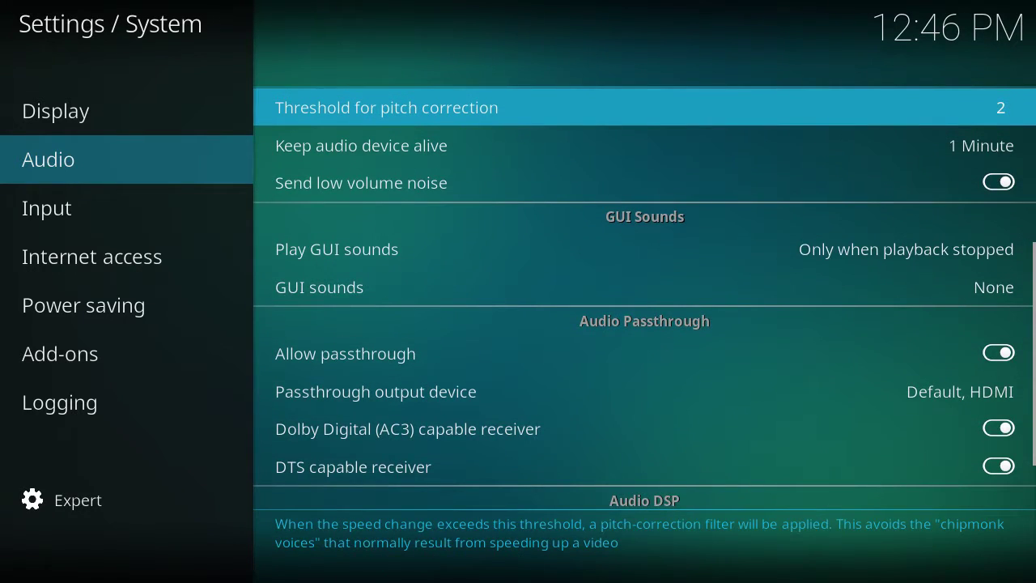
key("Up")
key("Up")
key("Up")
key("Up")
key("Up")
key("Up")
key("Up")
key("Up")
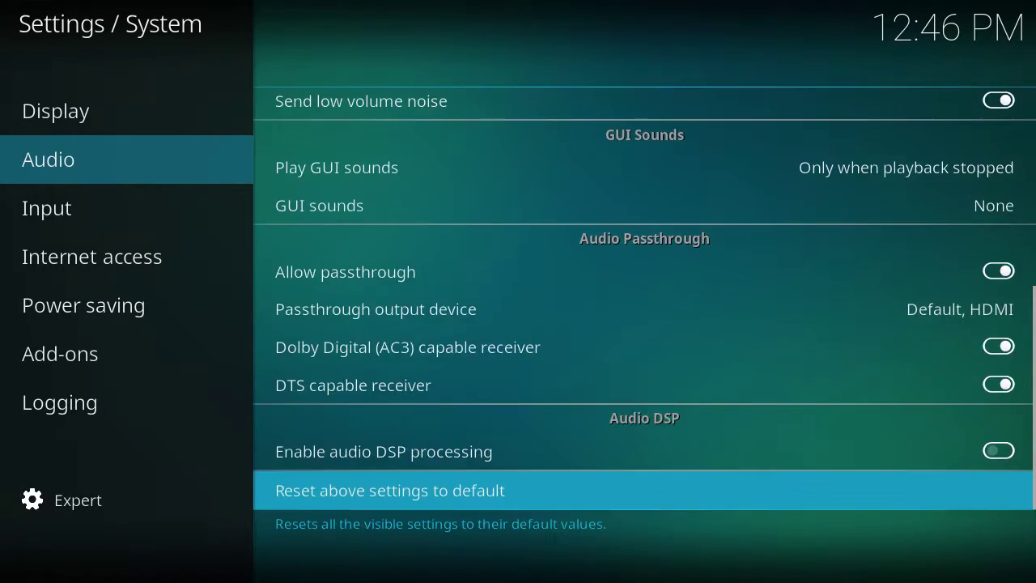
key("Down")
key("Down")
key("Down")
key("Up")
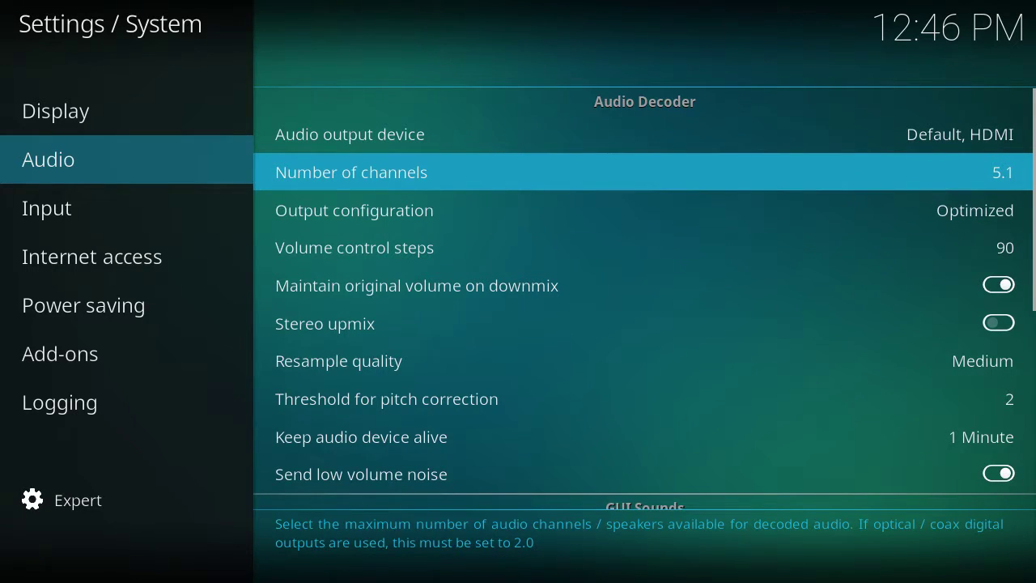
key("Left")
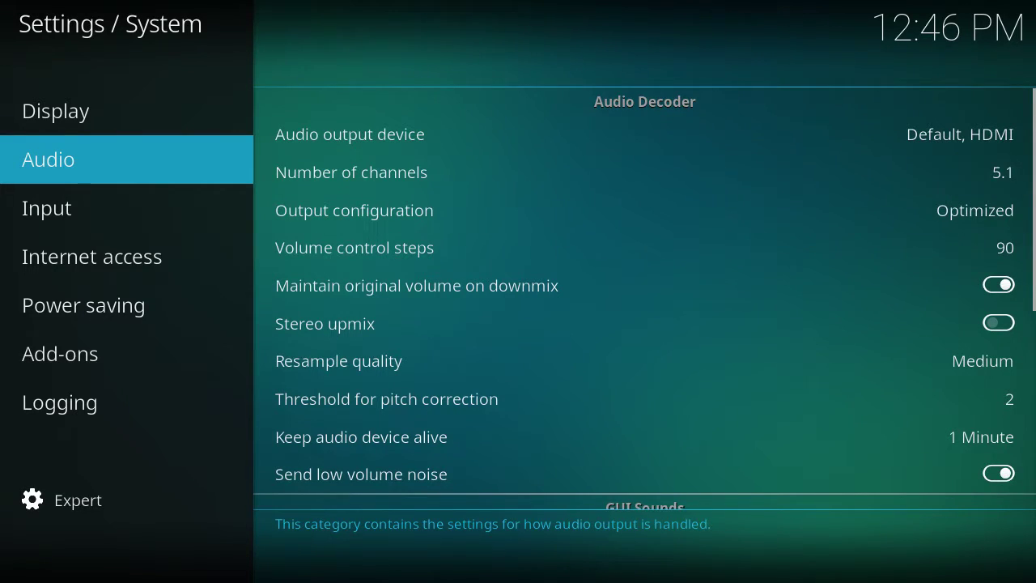
key("Down")
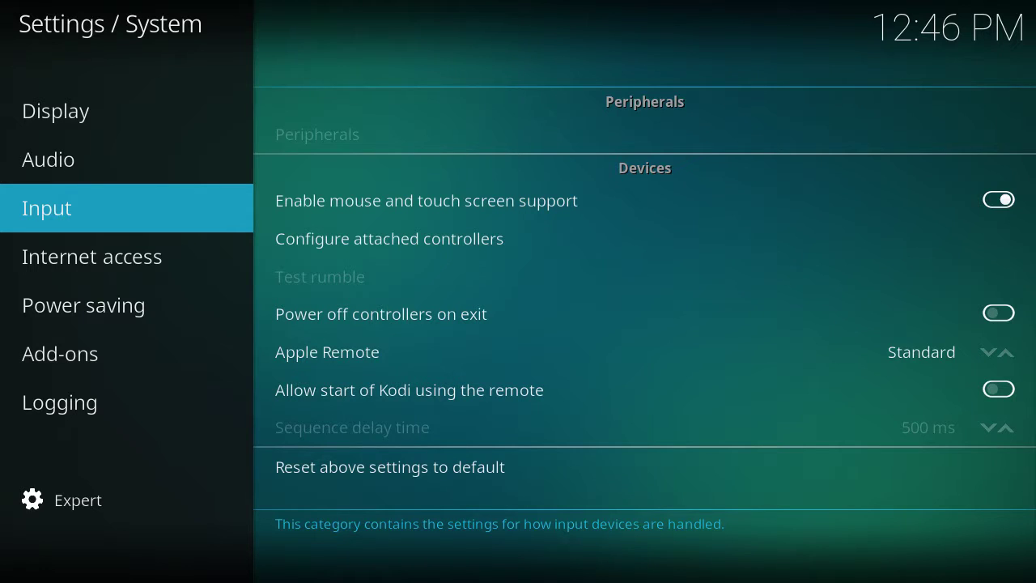
Step: Look through the Input settings, then move down the categories to Add-ons
key("Right")
key("Down")
key("Down")
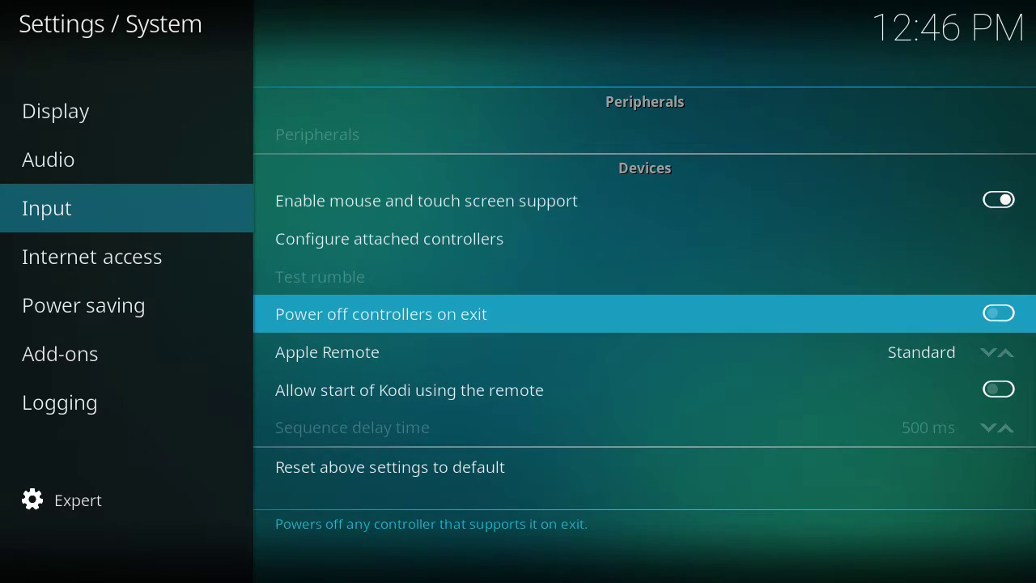
key("Down")
key("Up")
key("Up")
key("Up")
key("Down")
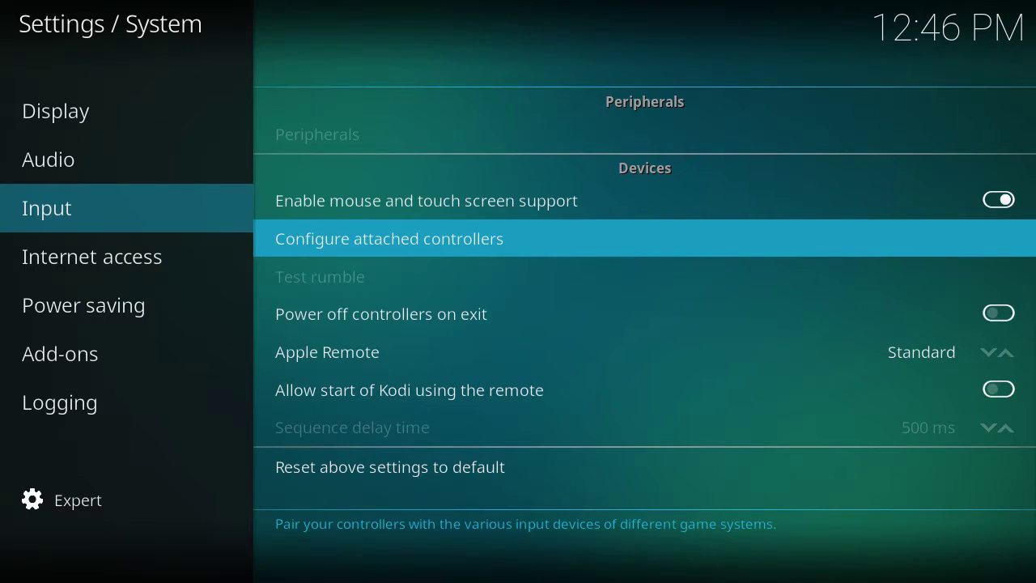
key("Left")
key("Down")
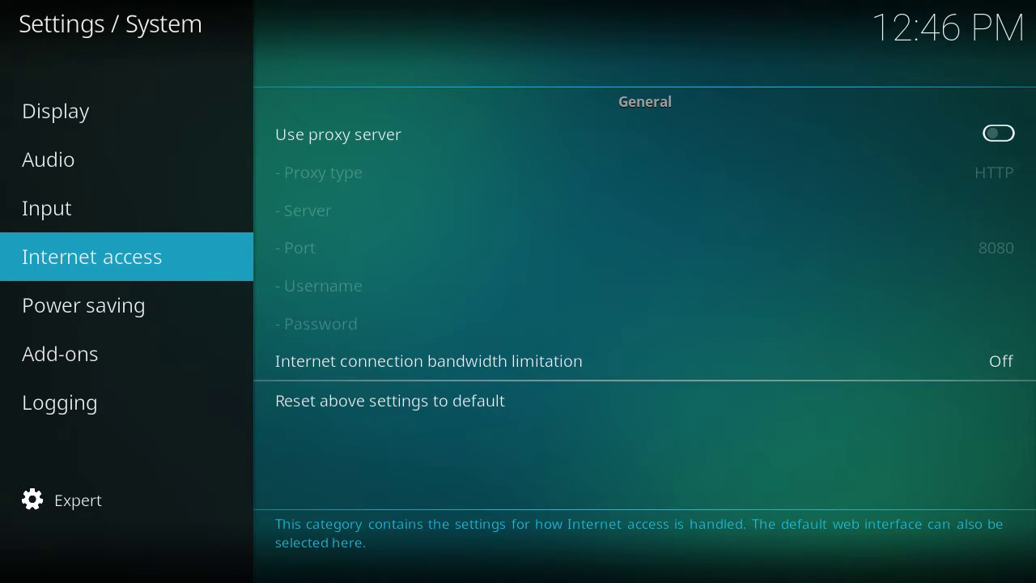
key("Down")
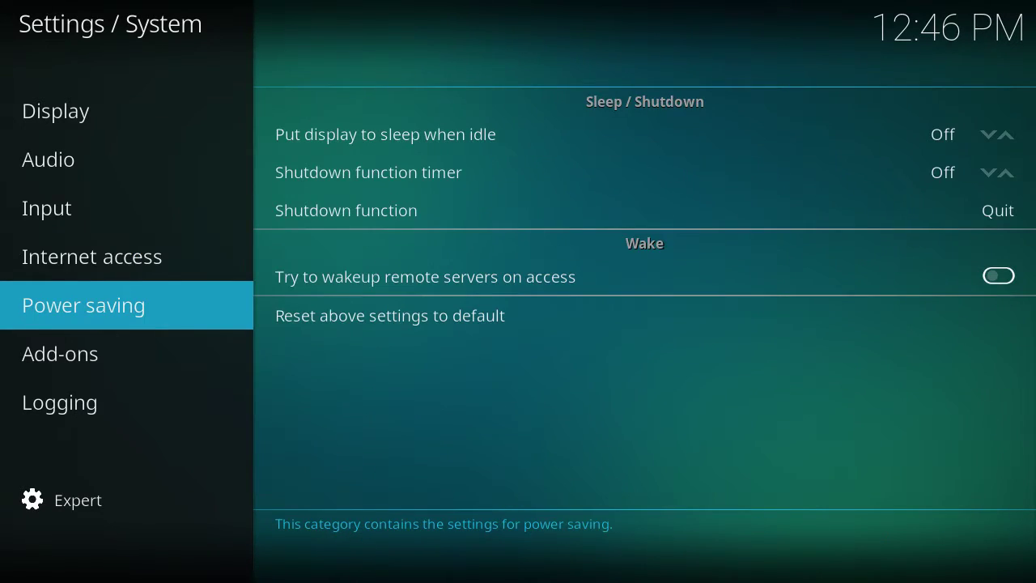
key("Down")
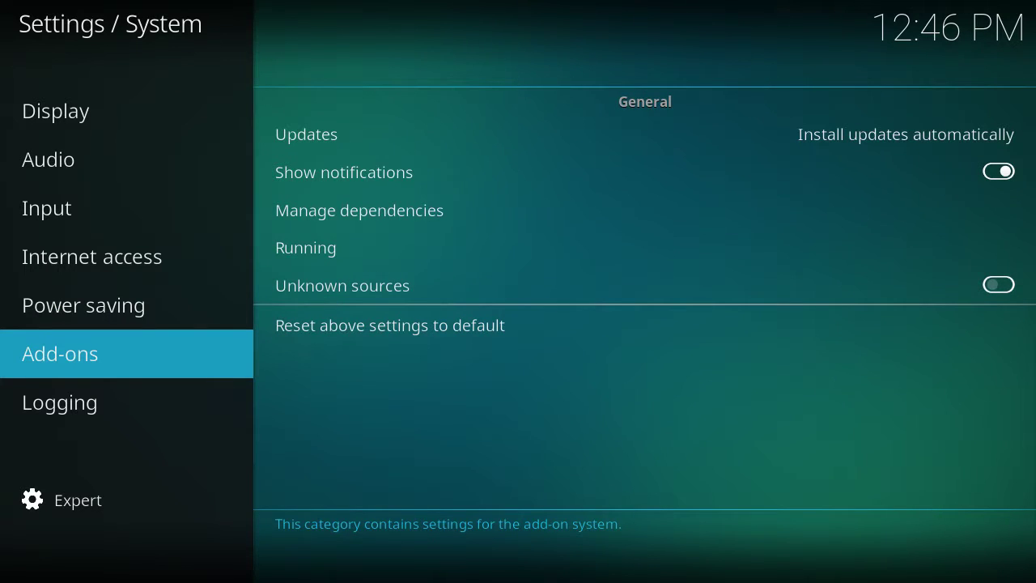
Step: Turn on Unknown sources, accept the Warning with Yes, and exit to the System menu
key("Right")
key("Down")
key("Down")
key("Down")
key("Down")
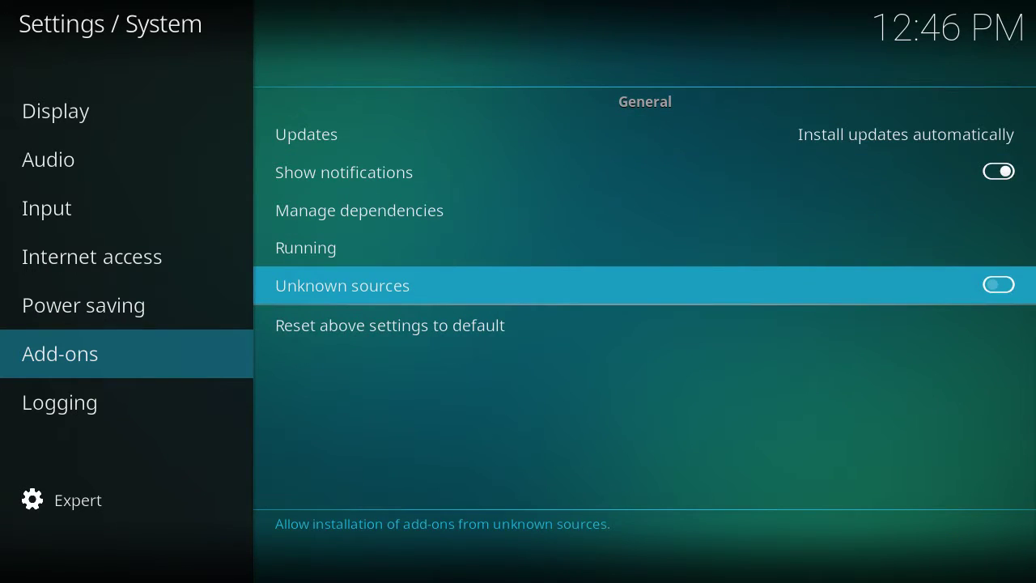
key("Return")
key("Left")
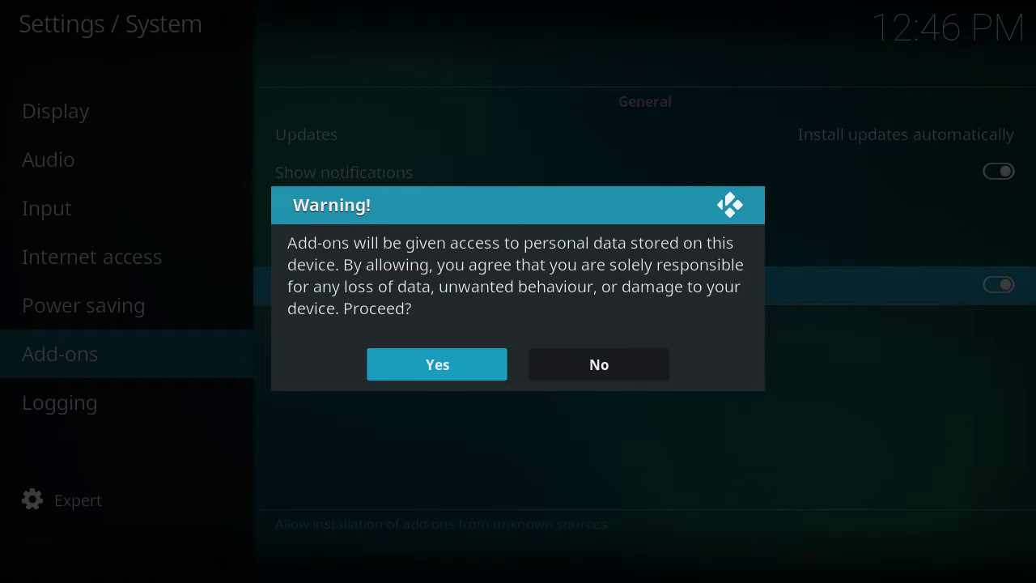
key("Return")
key("Up")
key("Down")
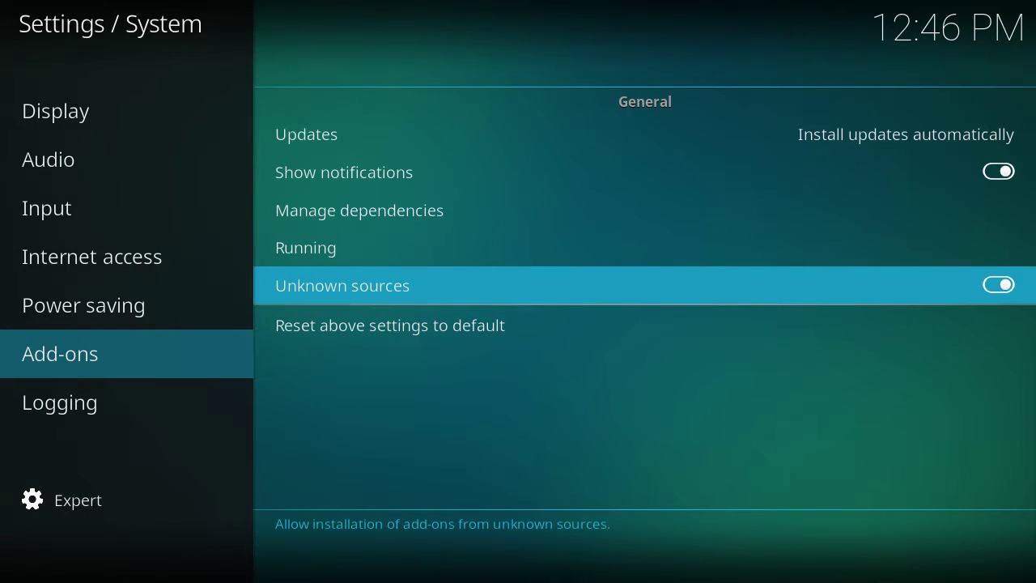
key("Up")
key("Up")
key("Left")
key("Down")
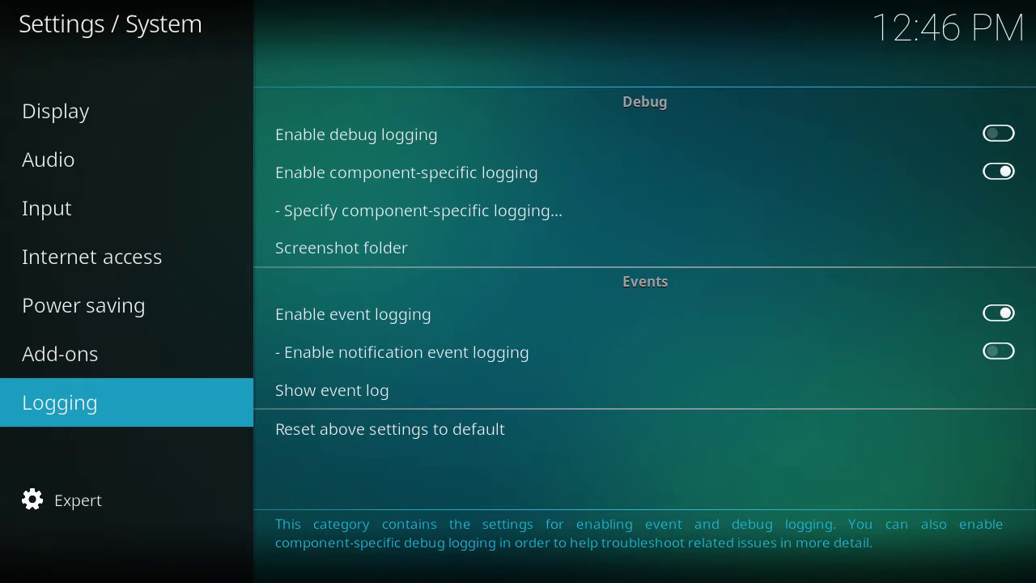
key("Escape")
Step: Glance at skin settings, then open Interface settings at the Regional category
key("Left")
key("Left")
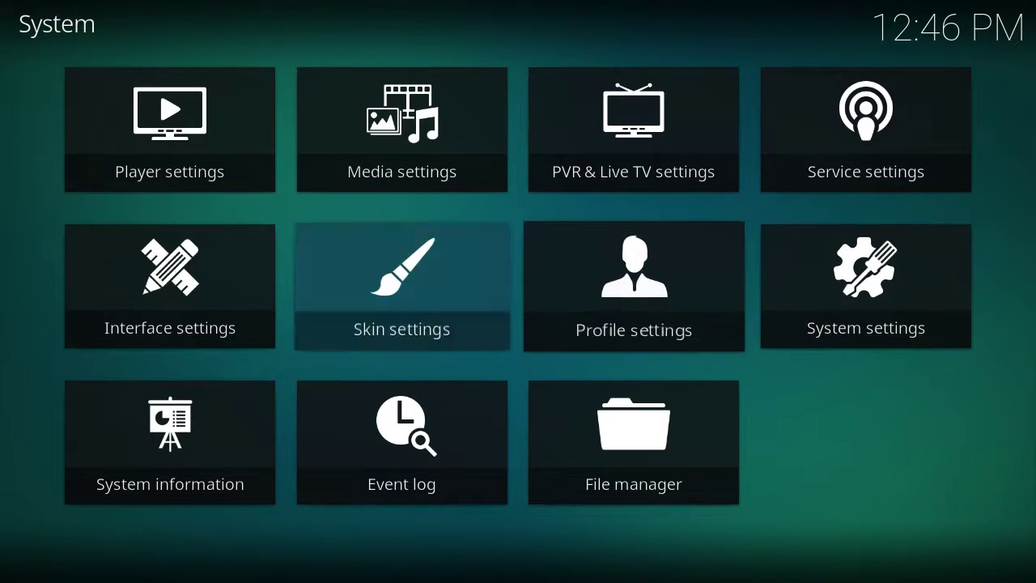
key("Return")
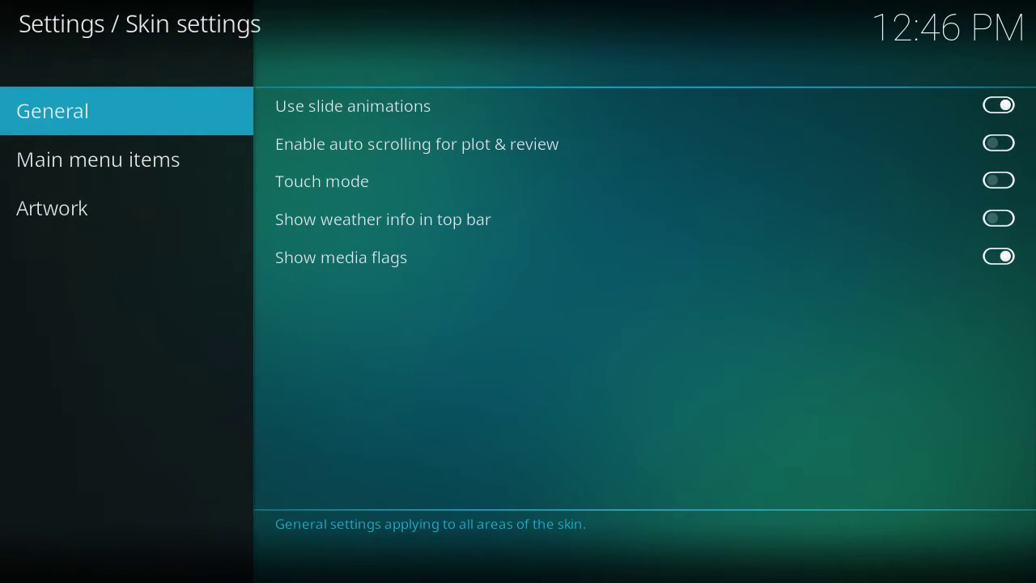
key("Escape")
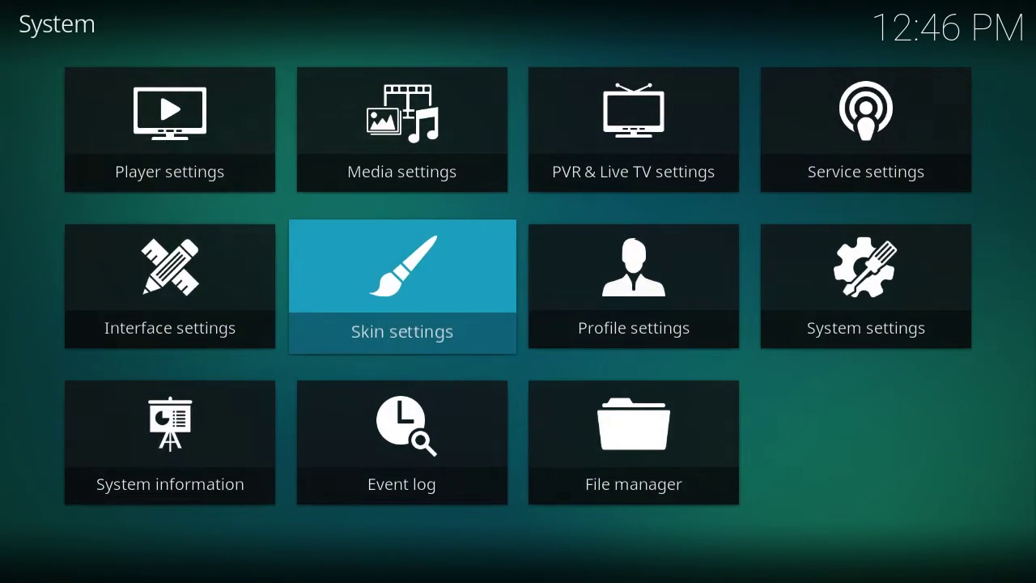
key("Left")
key("Return")
key("Down")
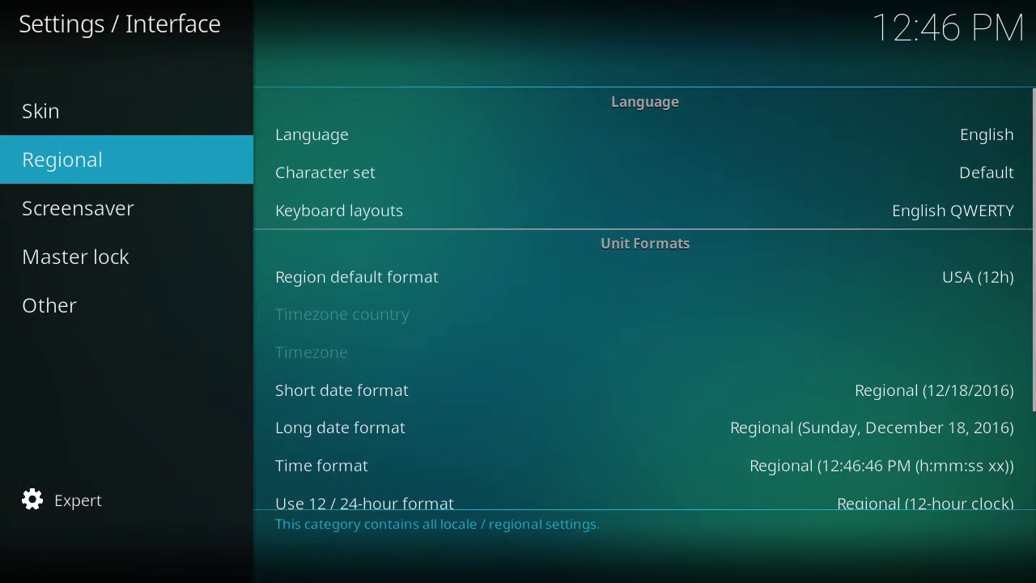
key("Right")
Step: Change Region default format to Canada and go back to the System menu
key("Down")
key("Down")
key("Down")
key("Down")
key("Up")
key("Return")
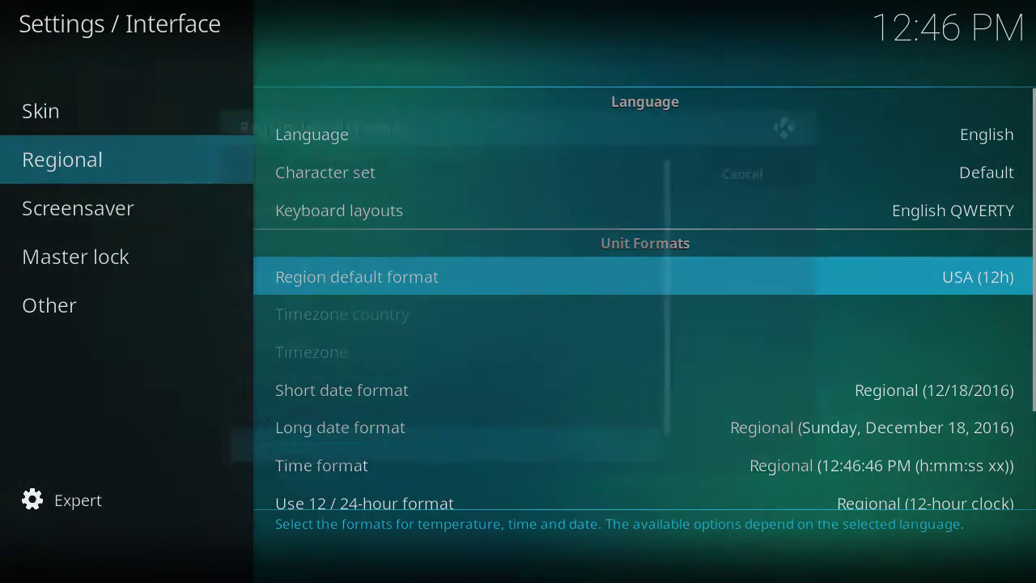
key("Up")
key("Up")
key("Up")
key("Up")
key("Up")
key("Up")
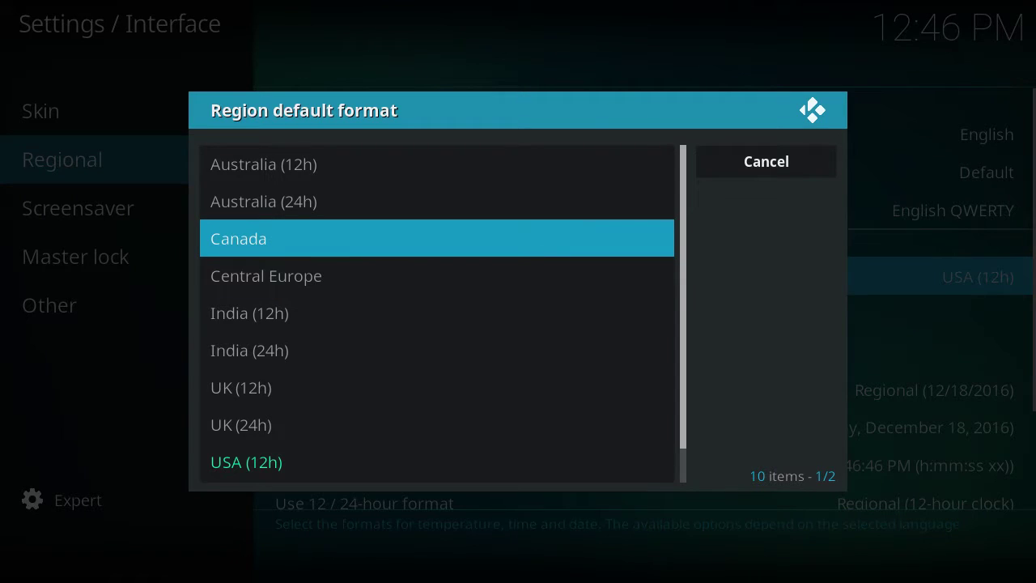
key("Return")
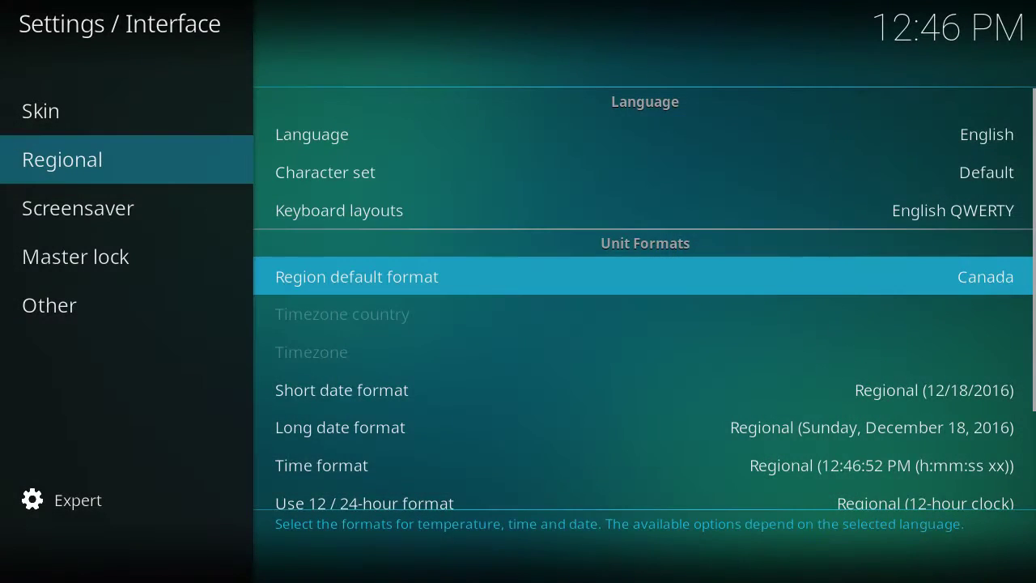
key("Left")
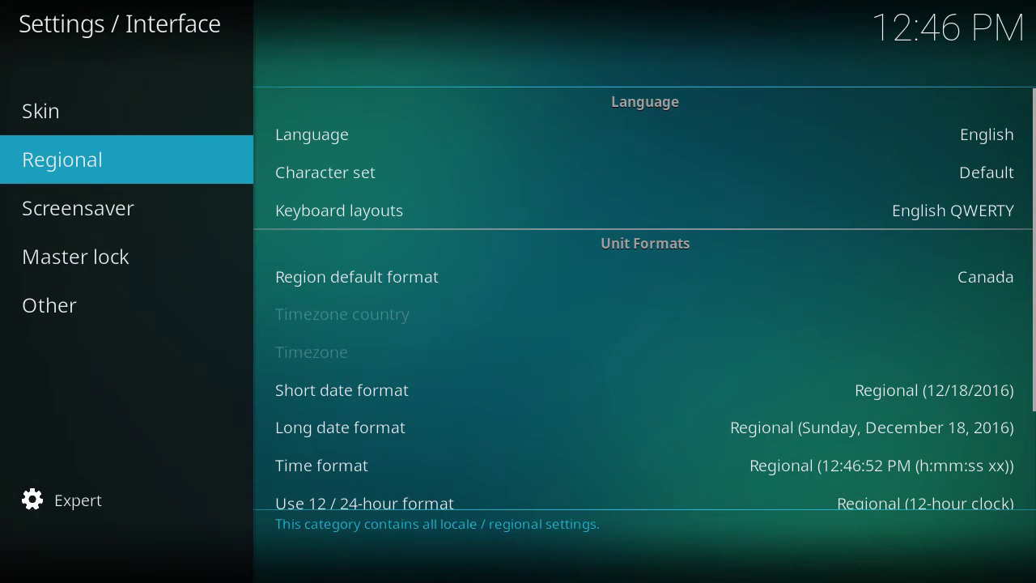
key("Down")
key("Down")
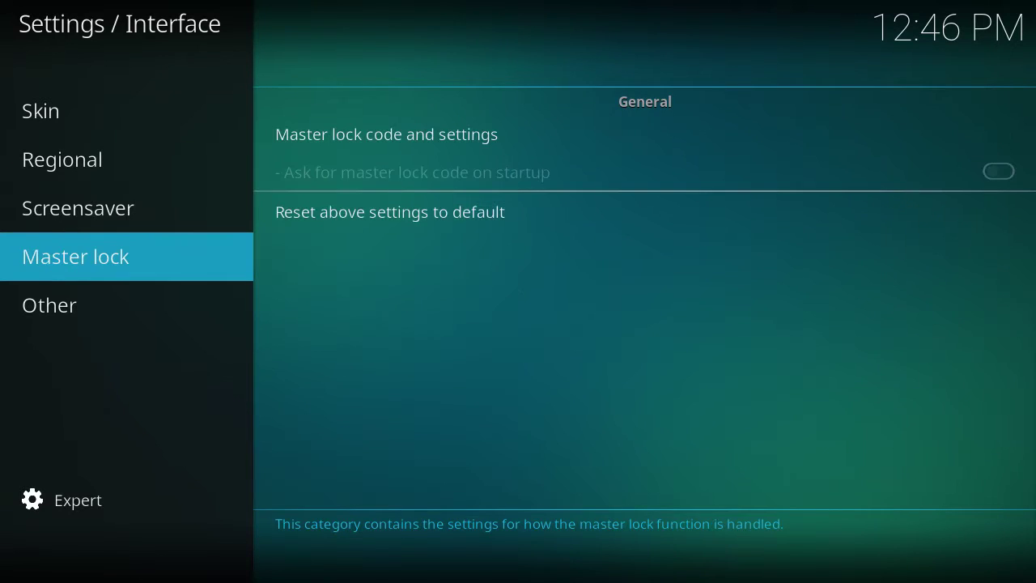
key("Down")
key("Up")
key("Up")
key("Up")
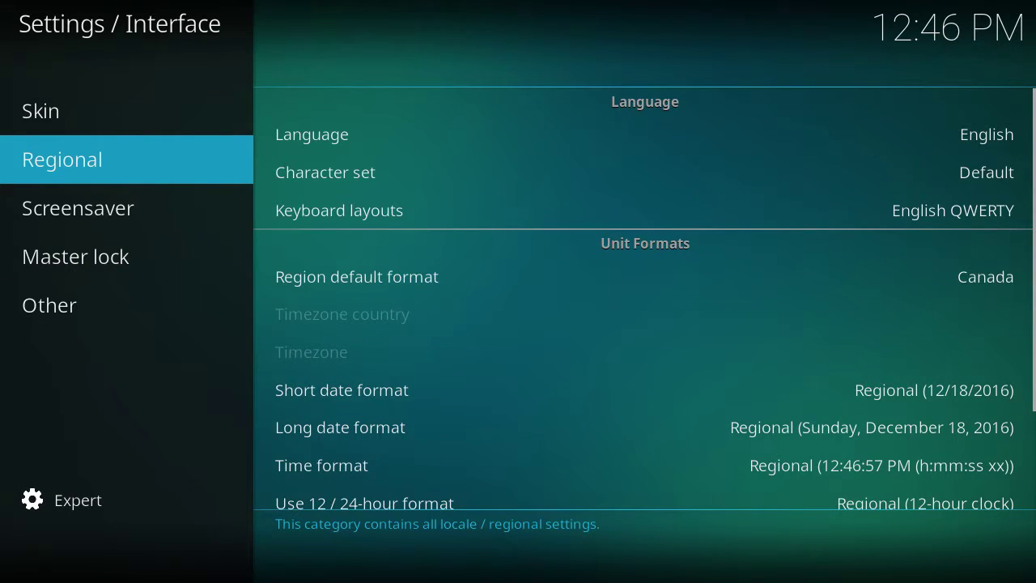
key("BackSpace")
Step: In the Services settings, turn on remote control via HTTP under Control
key("Right")
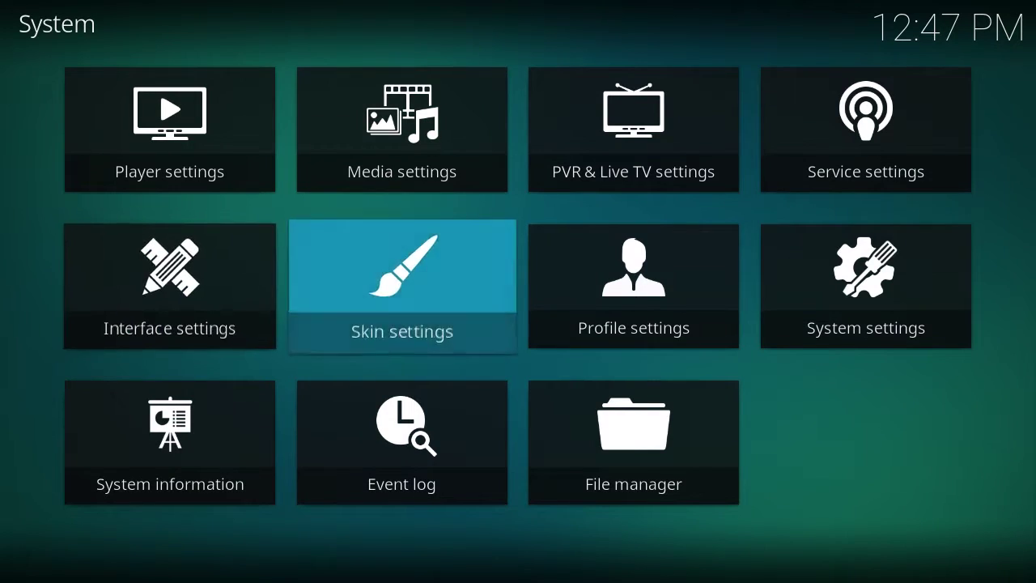
key("Right")
key("Right")
key("Up")
key("Return")
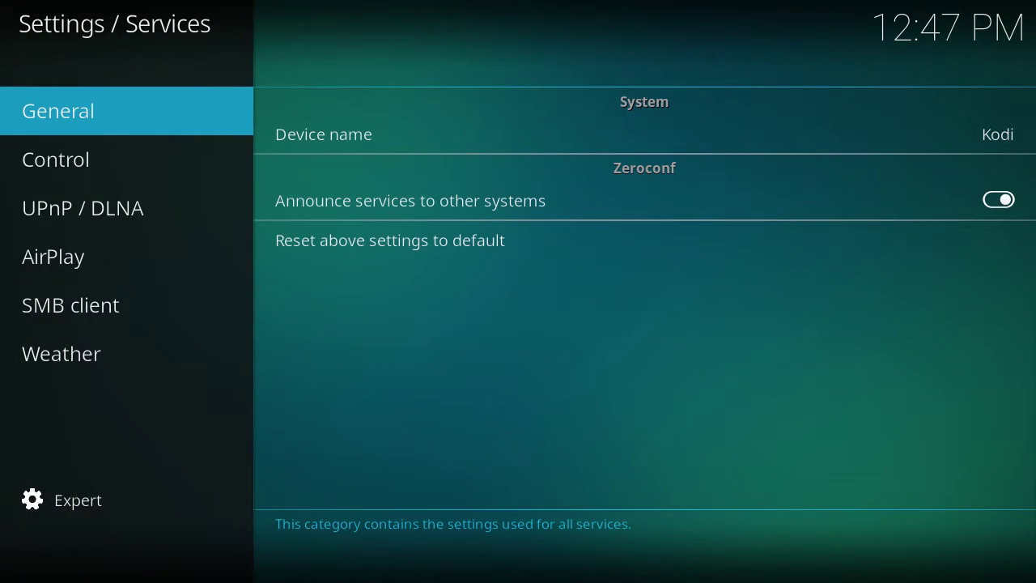
key("Right")
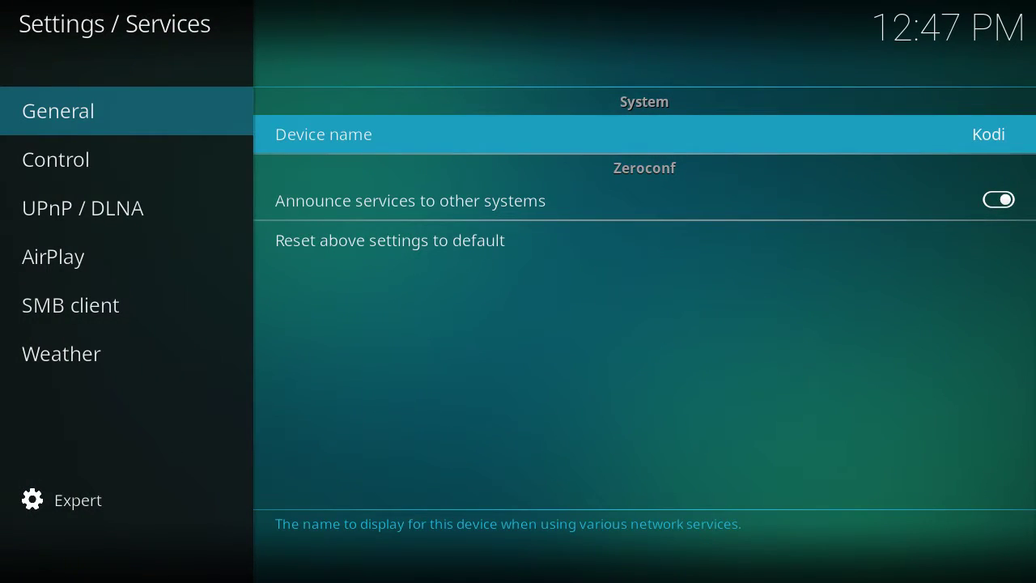
key("Left")
key("Down")
key("Left")
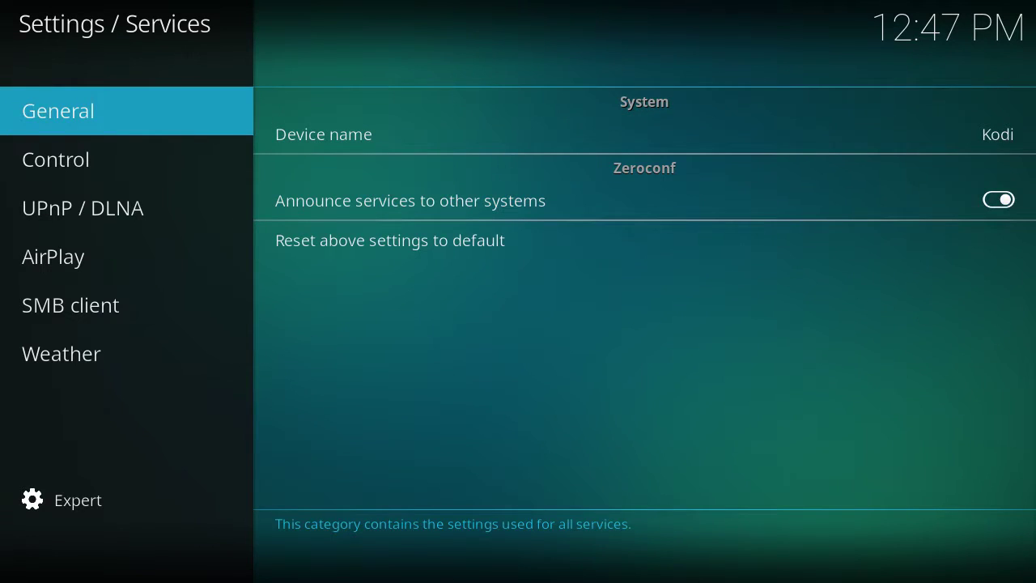
key("Down")
key("Right")
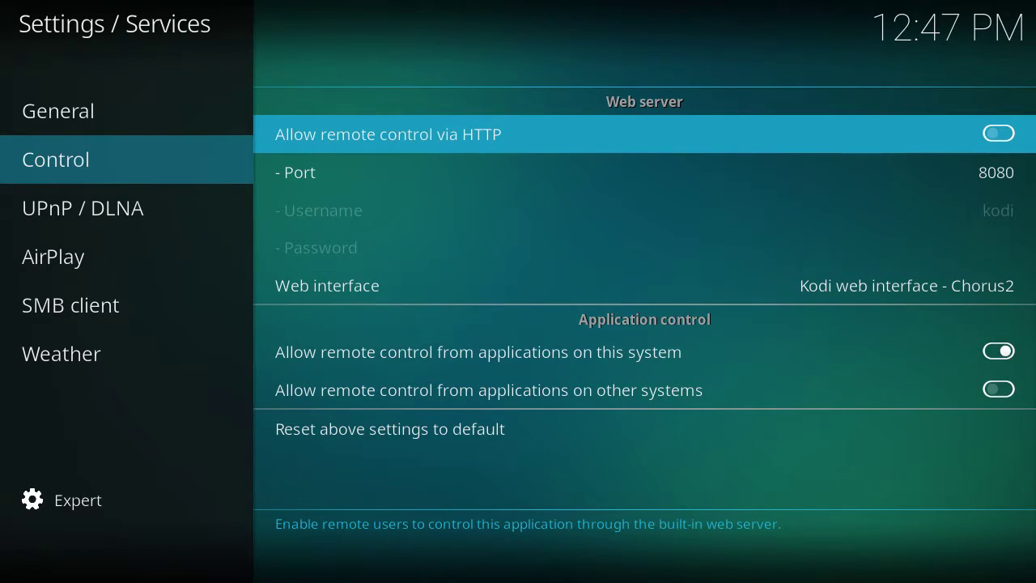
key("Return")
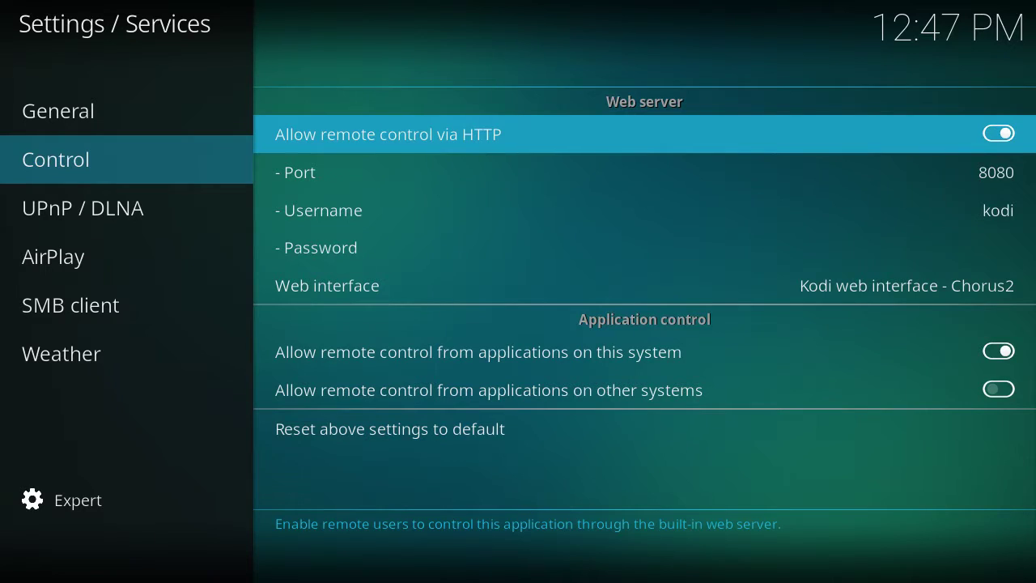
Step: Enable AirPlay support in the AirPlay service settings
key("Left")
key("Down")
key("Right")
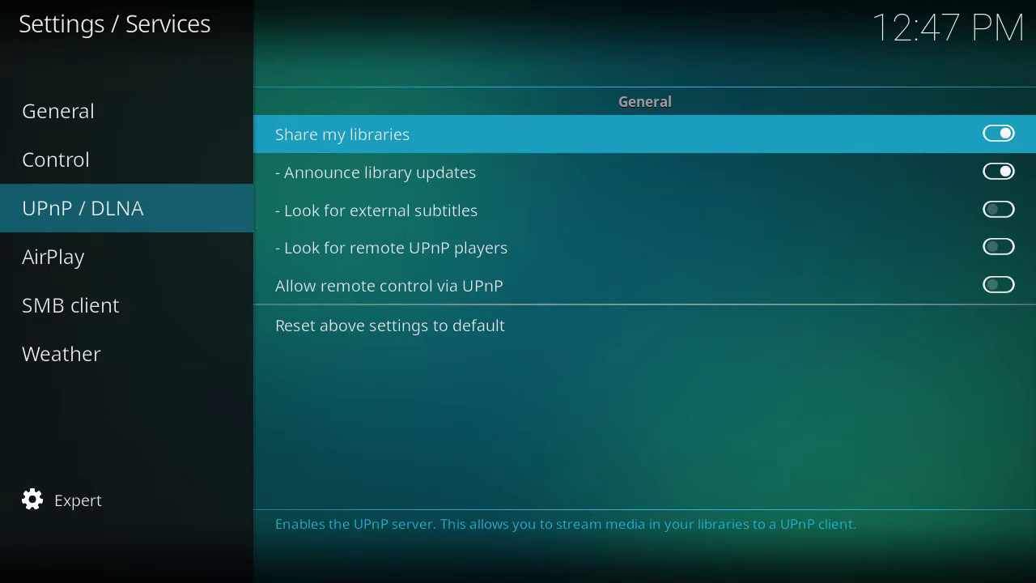
key("Left")
key("Down")
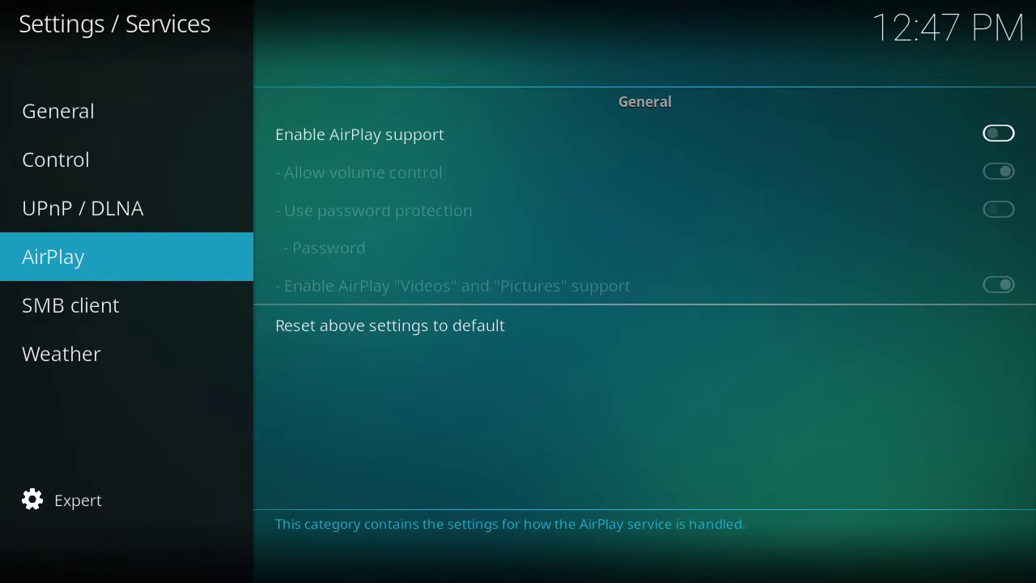
key("Right")
key("Return")
key("Left")
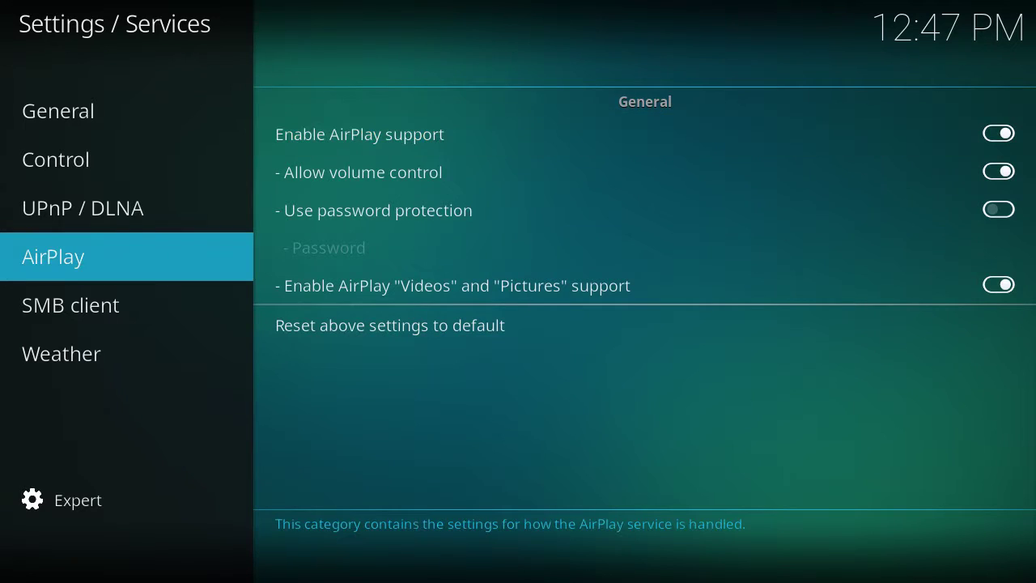
Step: Leave the service settings and return to the System settings menu
key("Down")
key("Down")
key("Up")
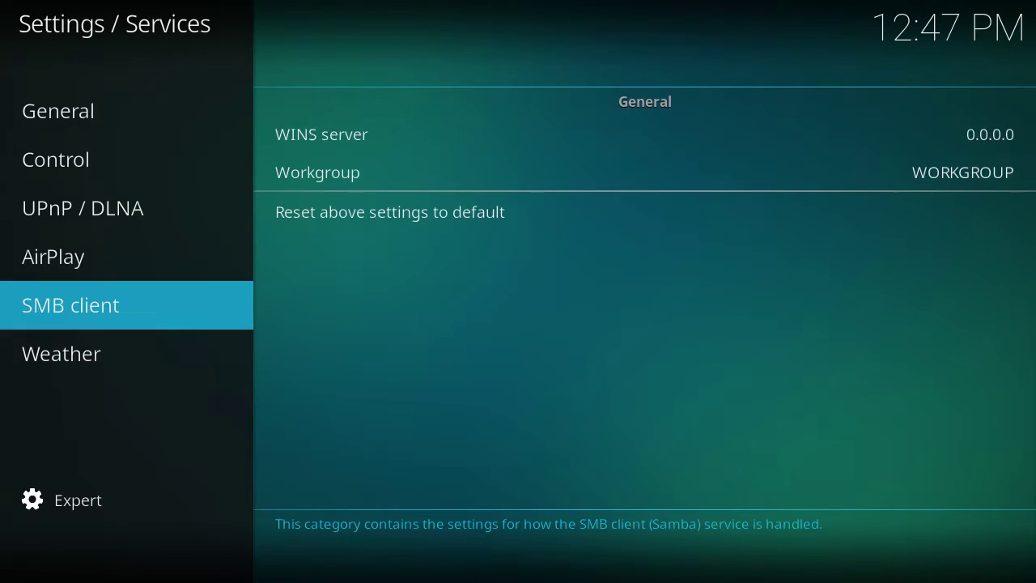
key("Up")
key("Escape")
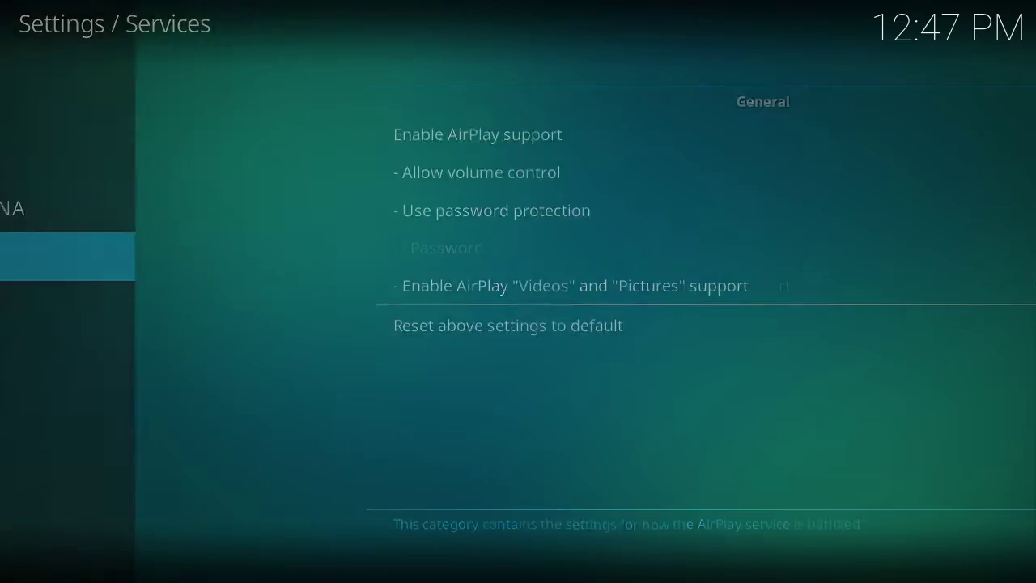
key("Left")
key("Left")
key("Left")
key("Down")
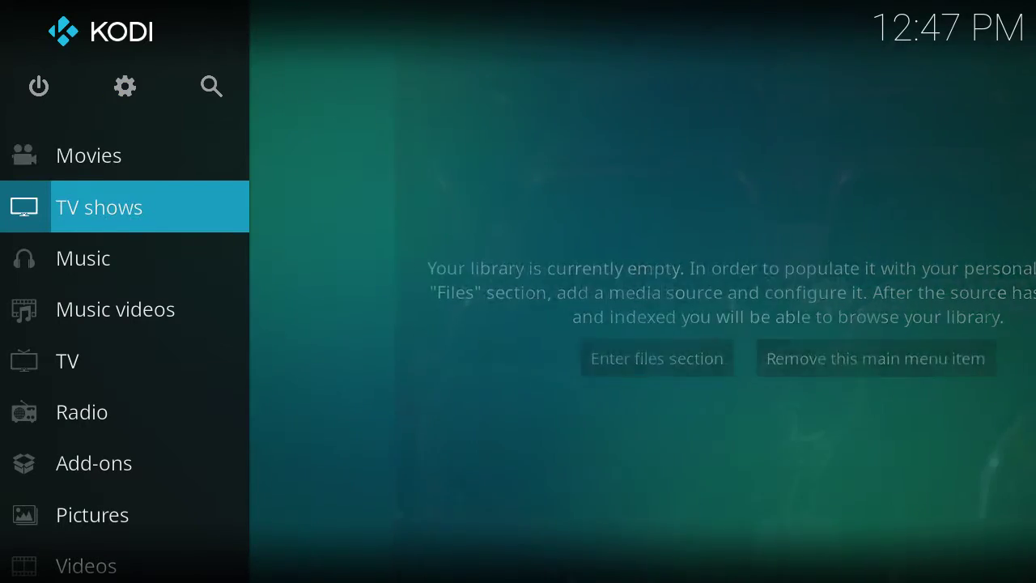
Step: Open System > File manager and start adding a new source
key("Up")
key("Up")
key("Return")
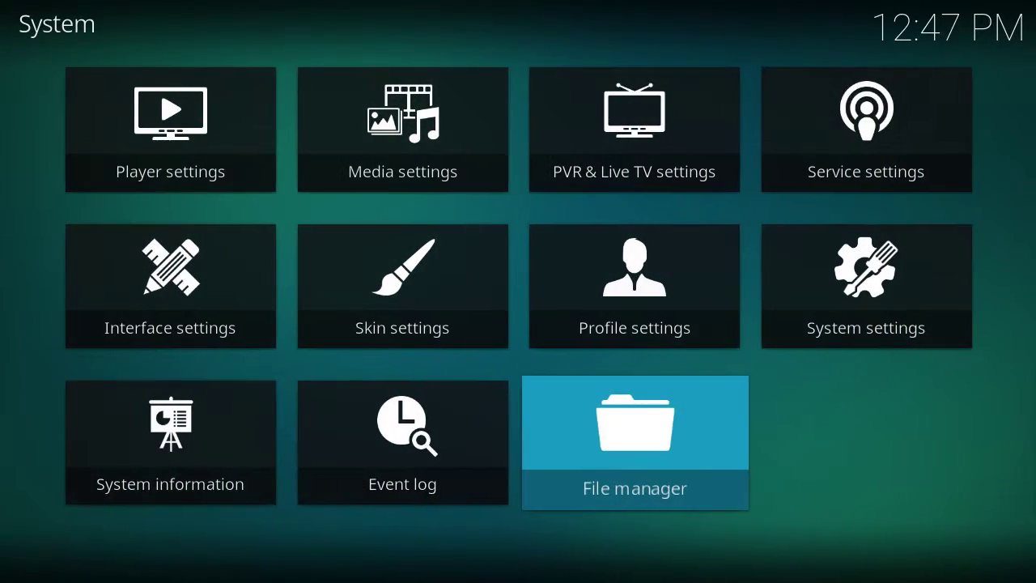
key("Return")
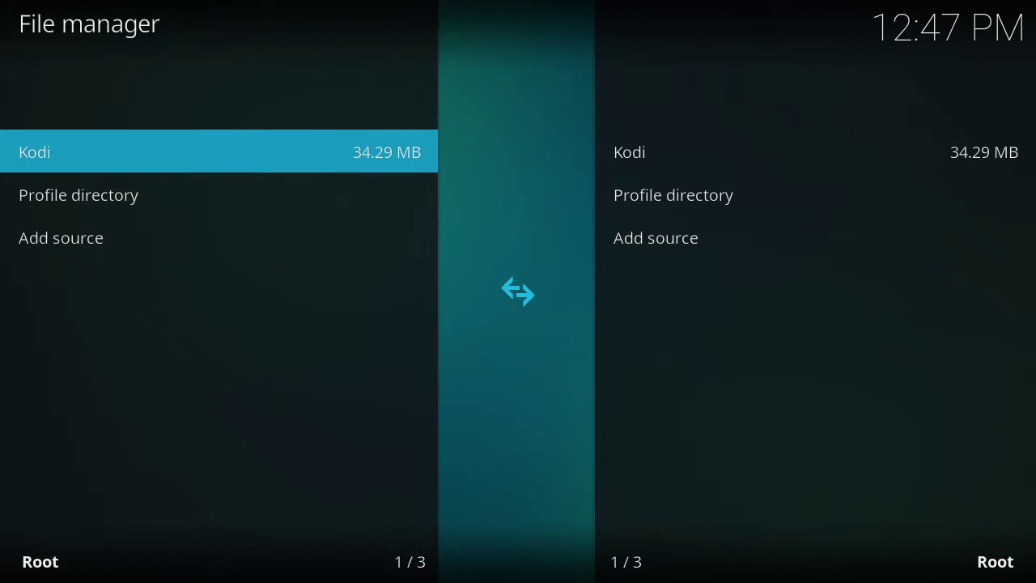
key("Up")
key("Return")
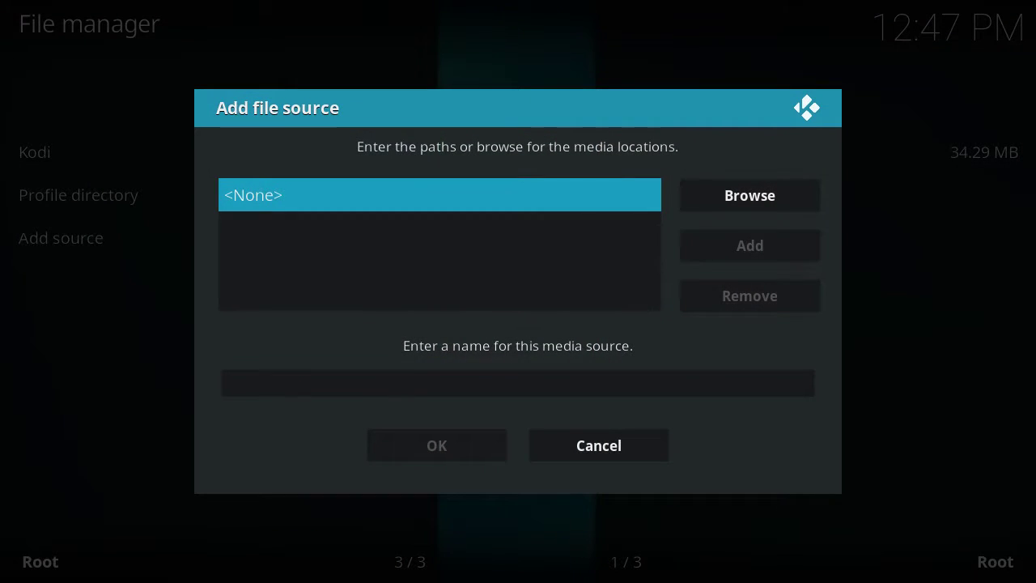
key("Return")
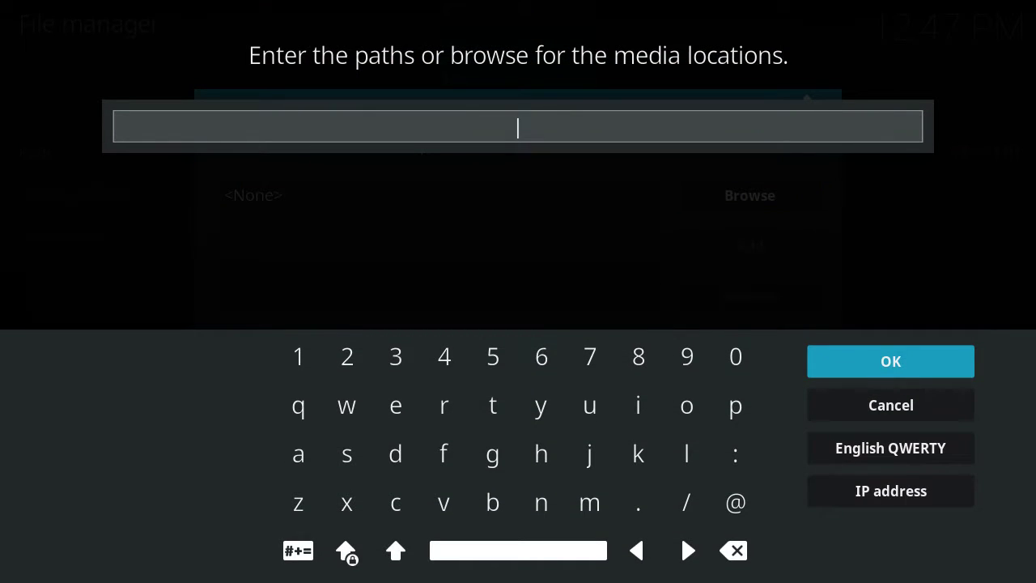
type("http://p.bro")
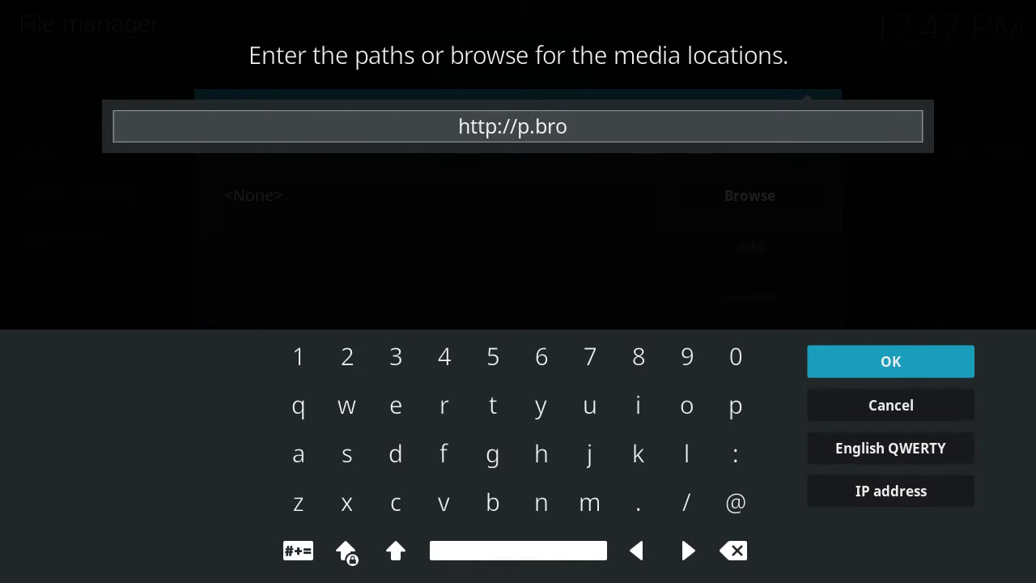
type("sgit.p")
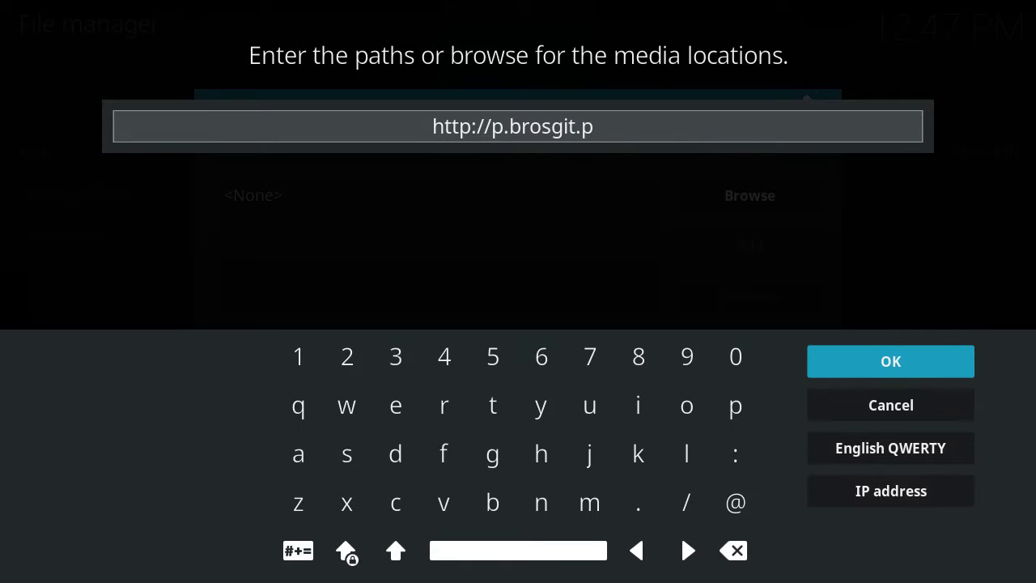
type("ro/bgperm")
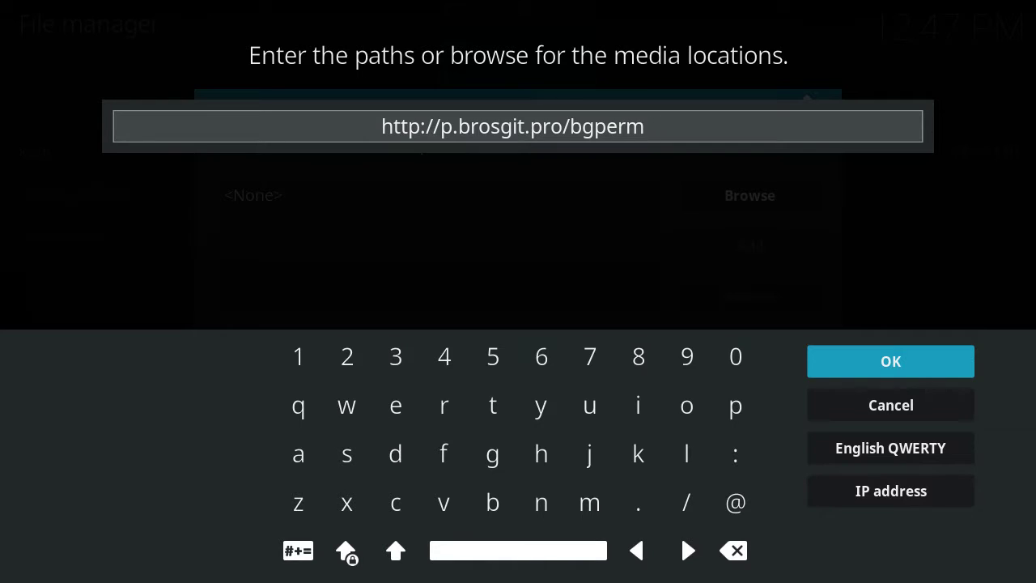
key("BackSpace")
key("BackSpace")
key("BackSpace")
key("BackSpace")
key("BackSpace")
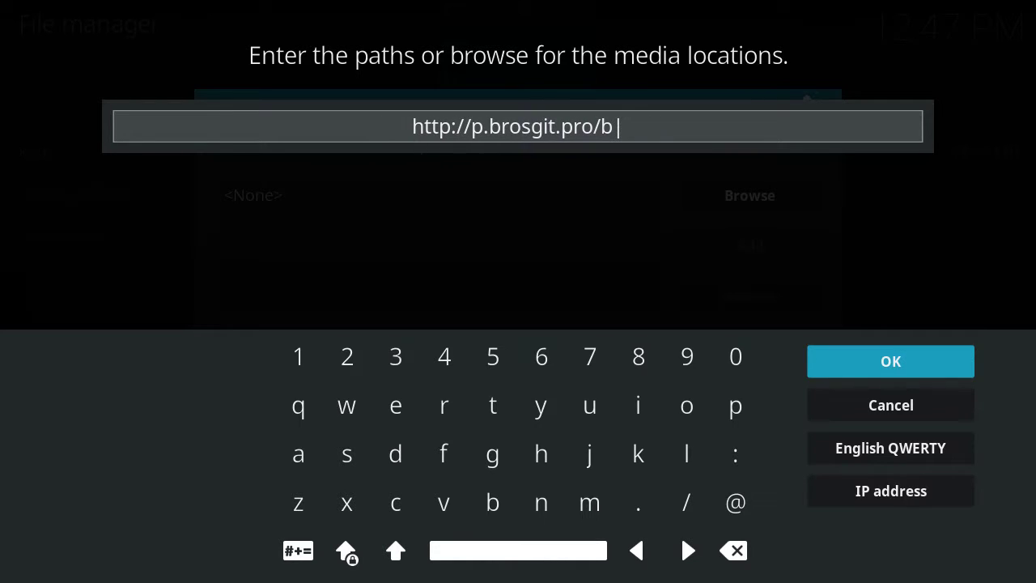
type("igperm")
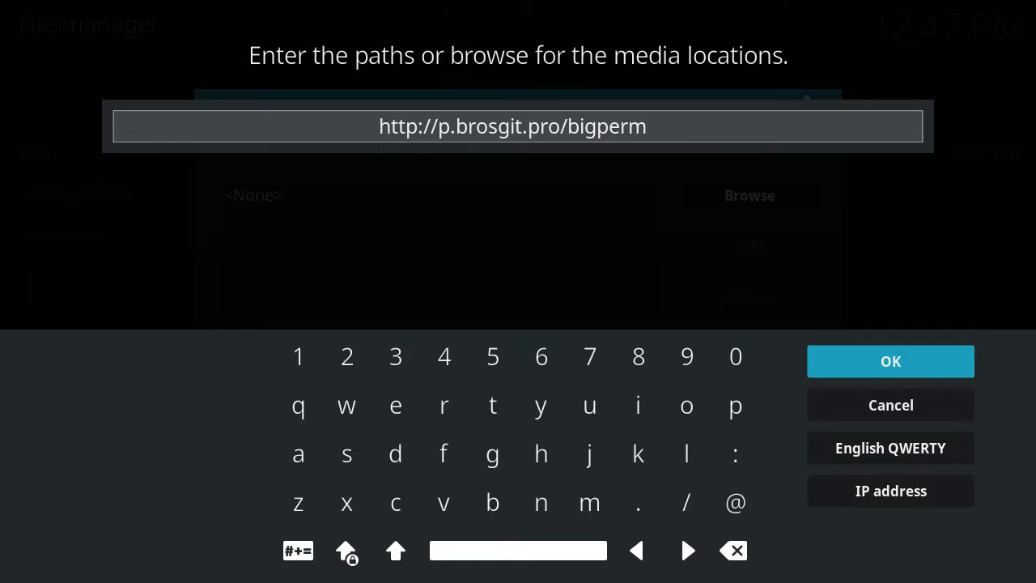
key("Return")
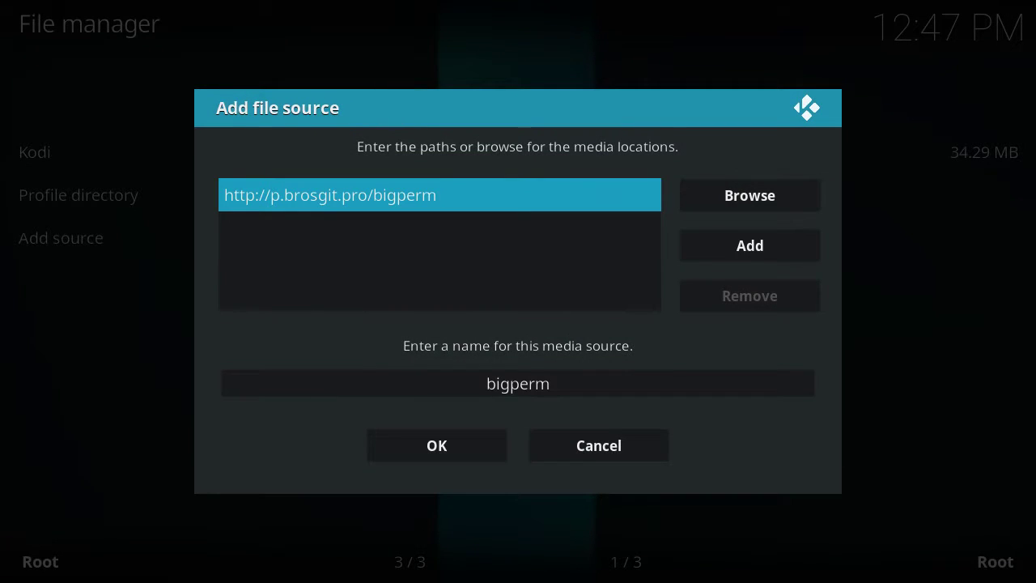
key("Down")
key("Down")
key("Return")
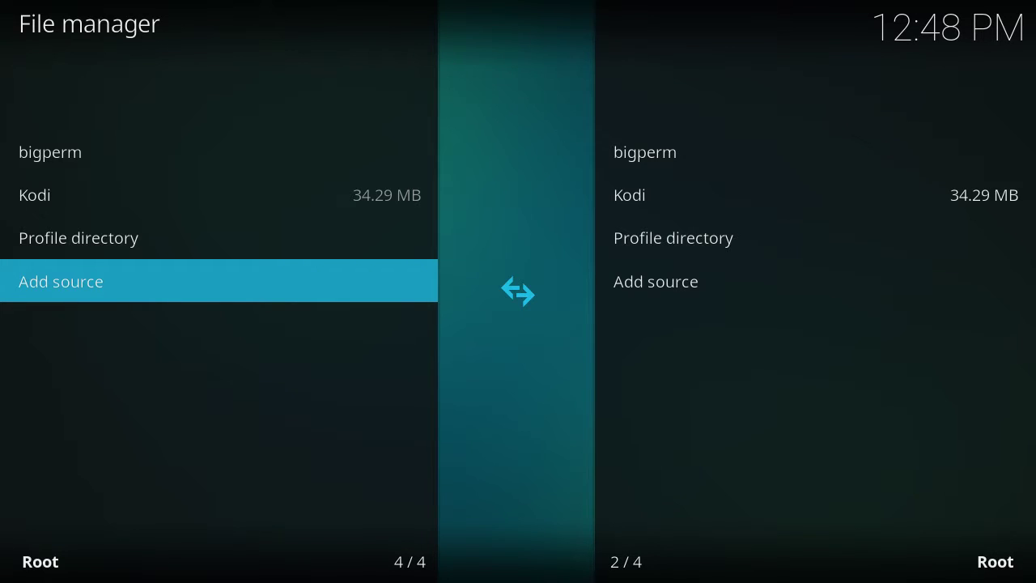
key("Escape")
key("Escape")
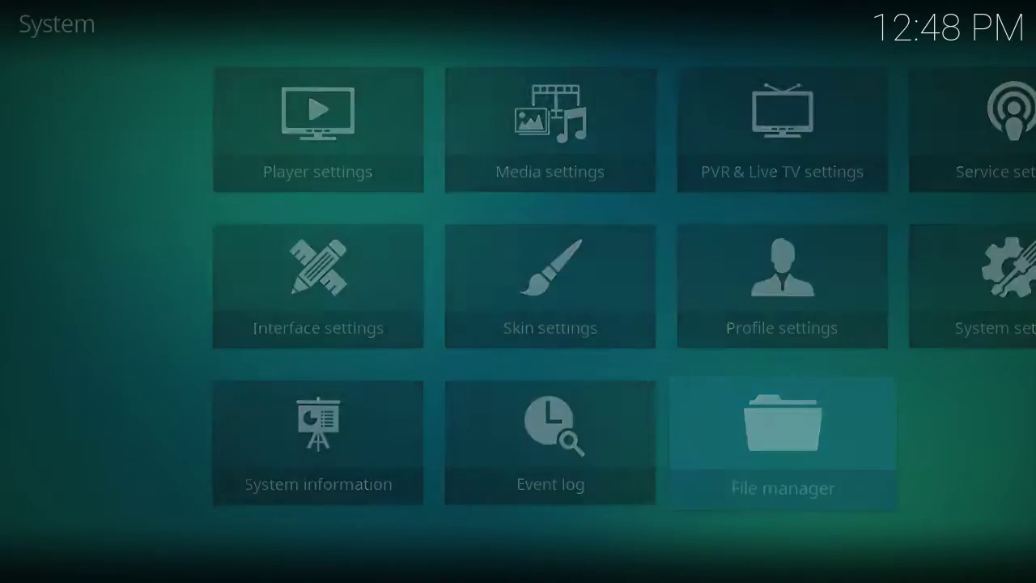
Step: Open the pending add-on updates and start updating Universal Album Scraper
key("Down")
key("Down")
key("Down")
key("Down")
key("Down")
key("Down")
key("Down")
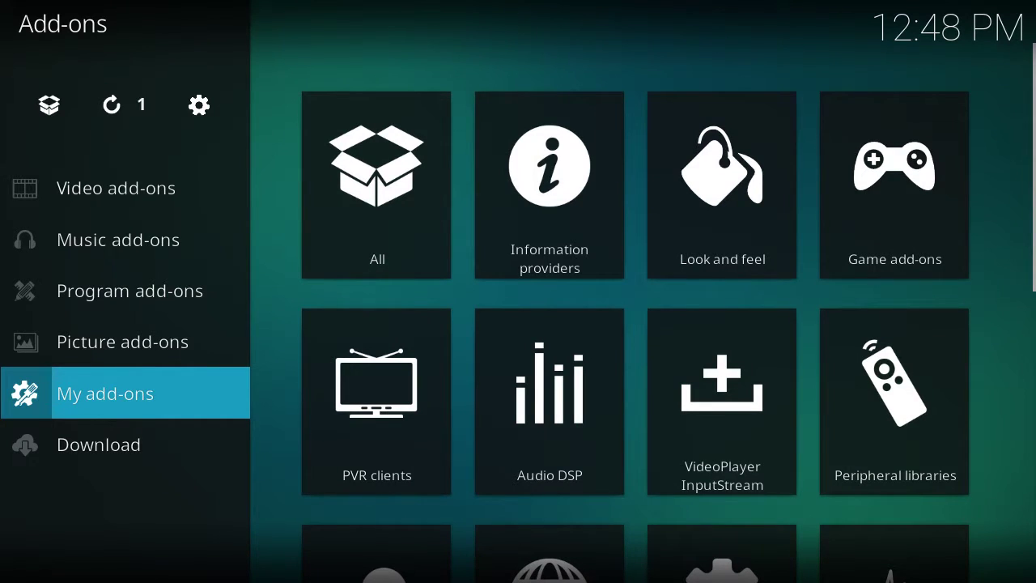
key("Up")
key("Up")
key("Up")
key("Up")
key("Up")
key("Right")
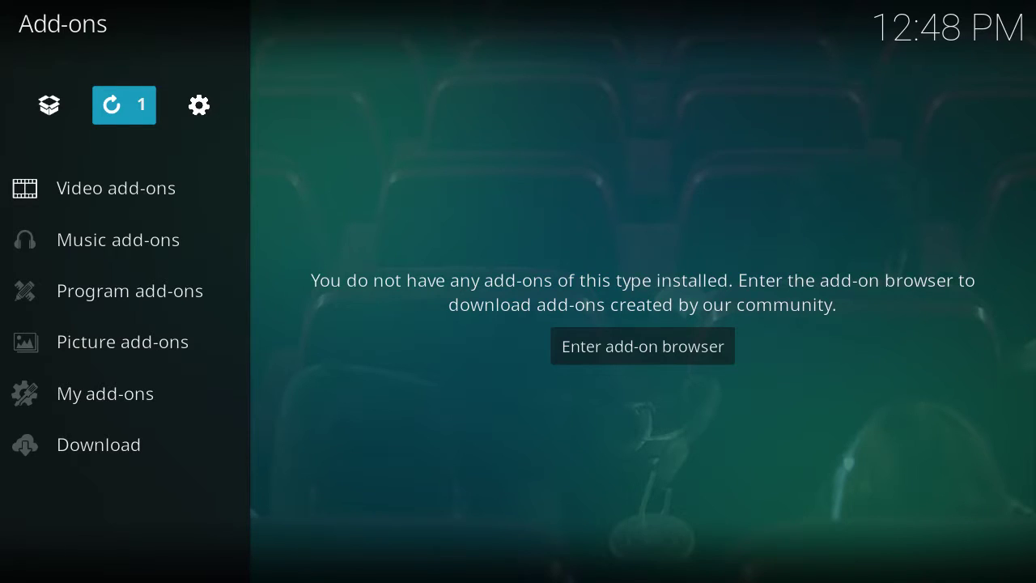
key("Return")
key("Down")
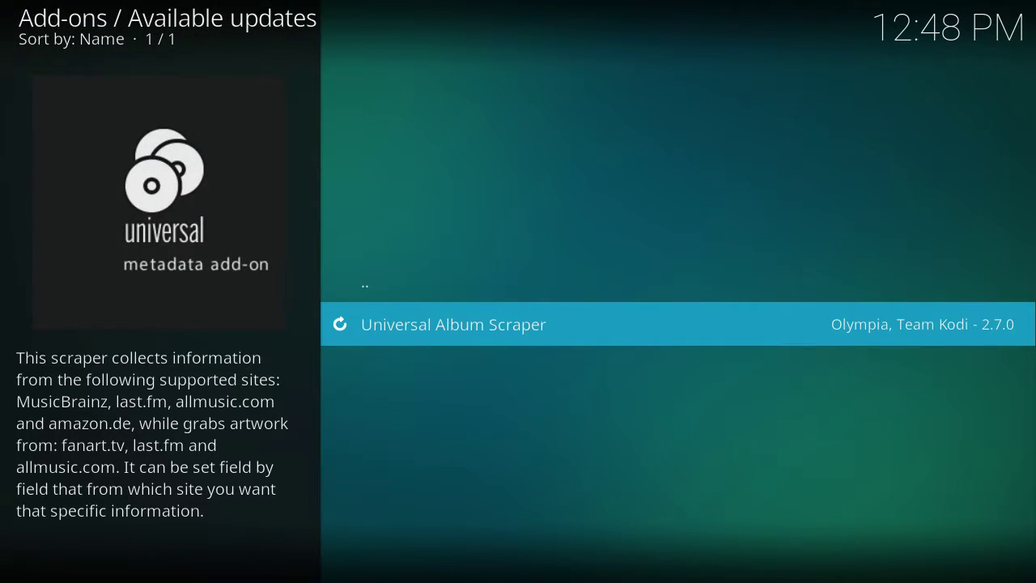
key("Return")
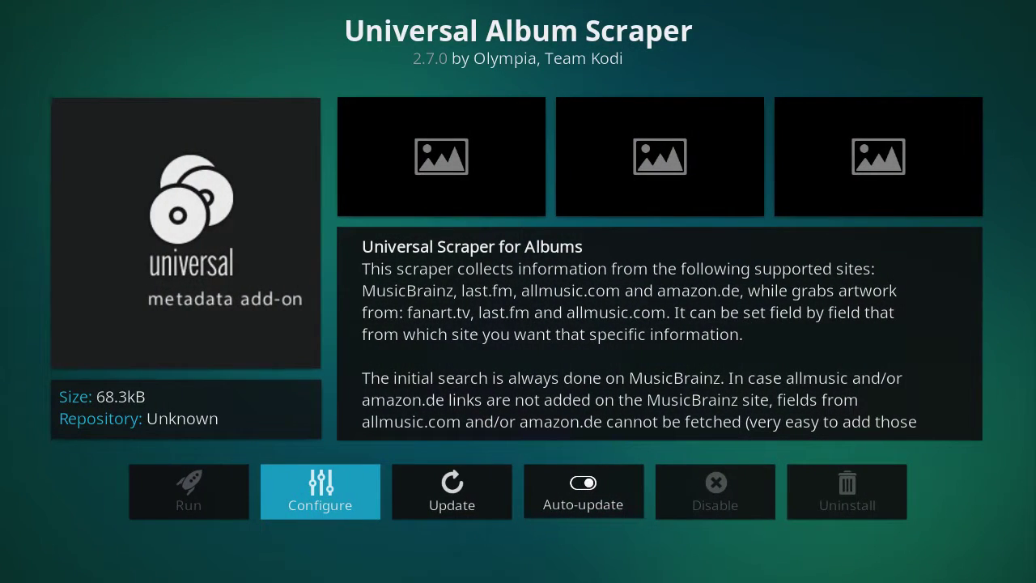
key("Right")
key("Return")
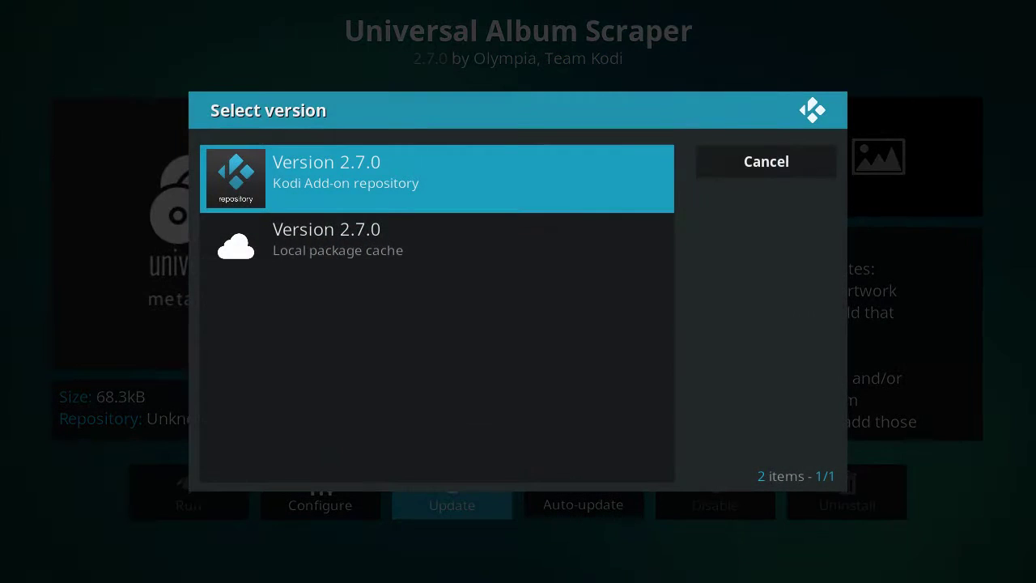
Step: Install version 2.7.0 from the Kodi repository and leave the emptied updates list
key("Escape")
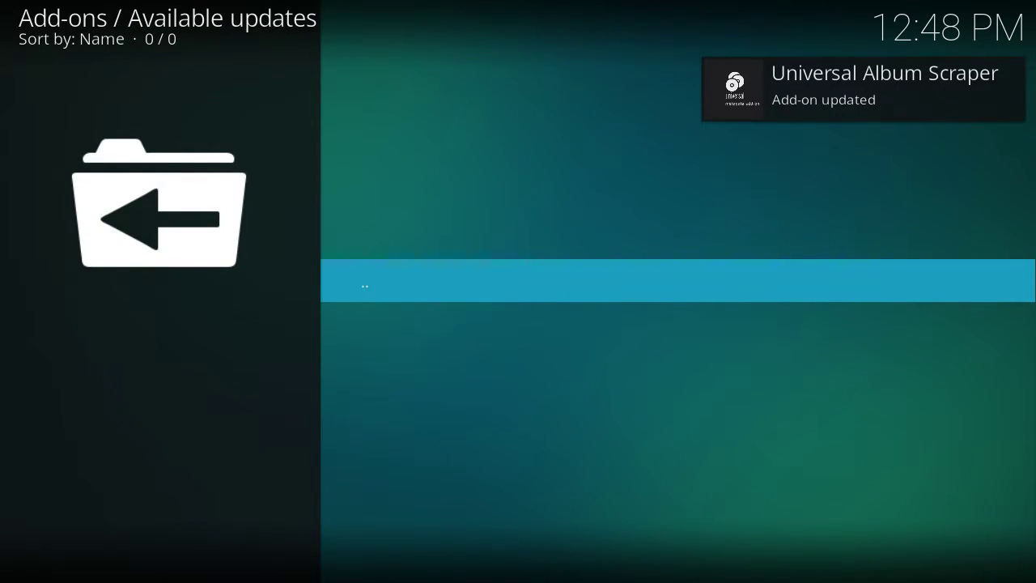
key("Escape")
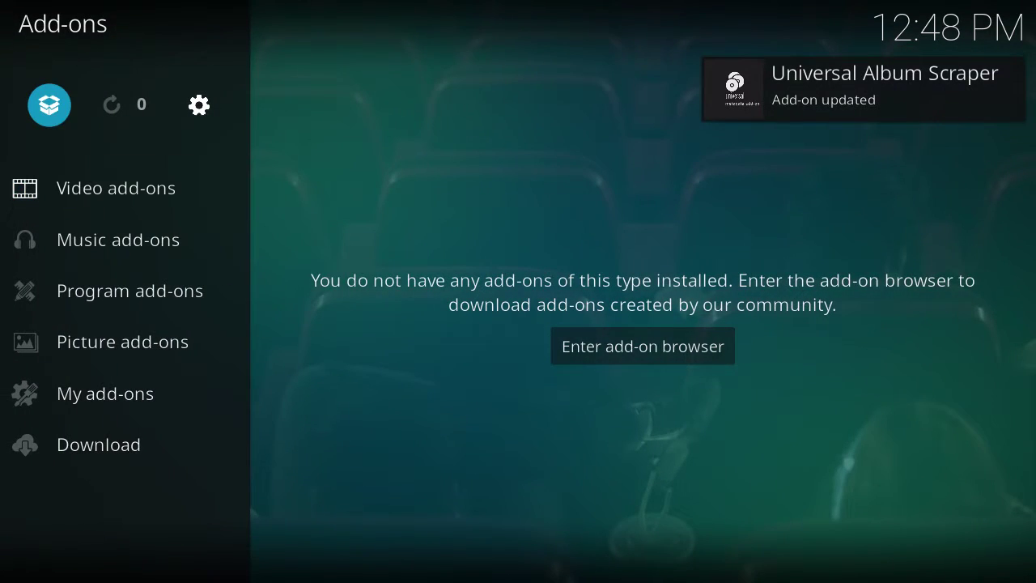
key("Right")
key("Right")
key("Left")
key("Left")
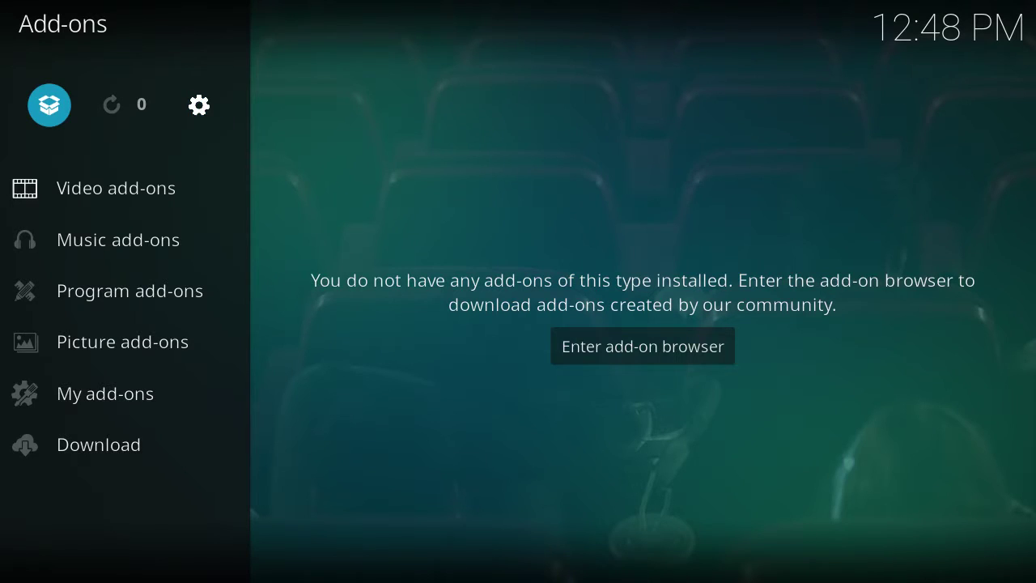
key("Right")
key("Right")
key("Left")
key("Left")
Step: Install 'Download this Wizard.zip' from the bigperm source via Install from zip file
key("Return")
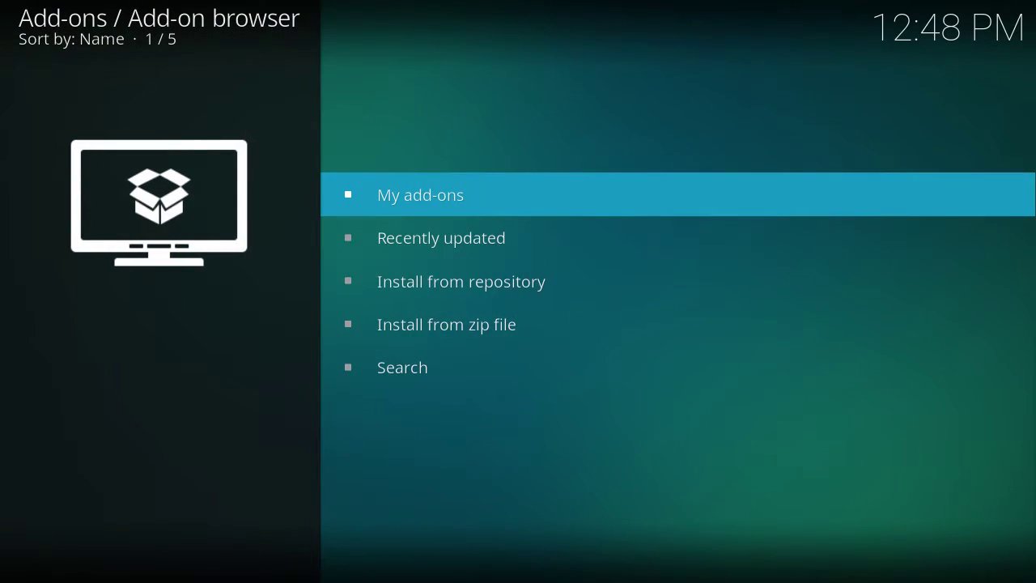
key("Down")
key("Down")
key("Down")
key("Return")
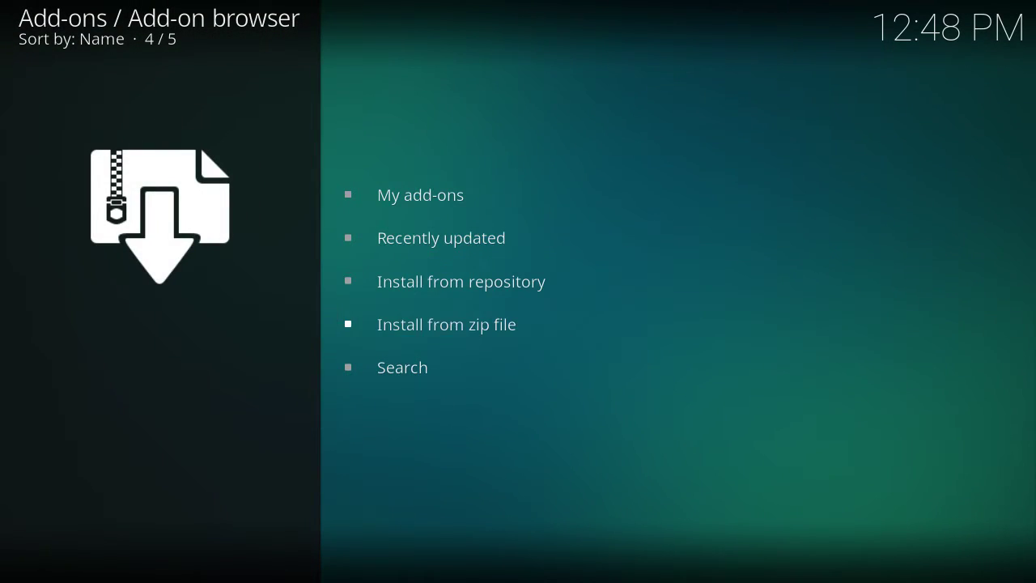
key("Down")
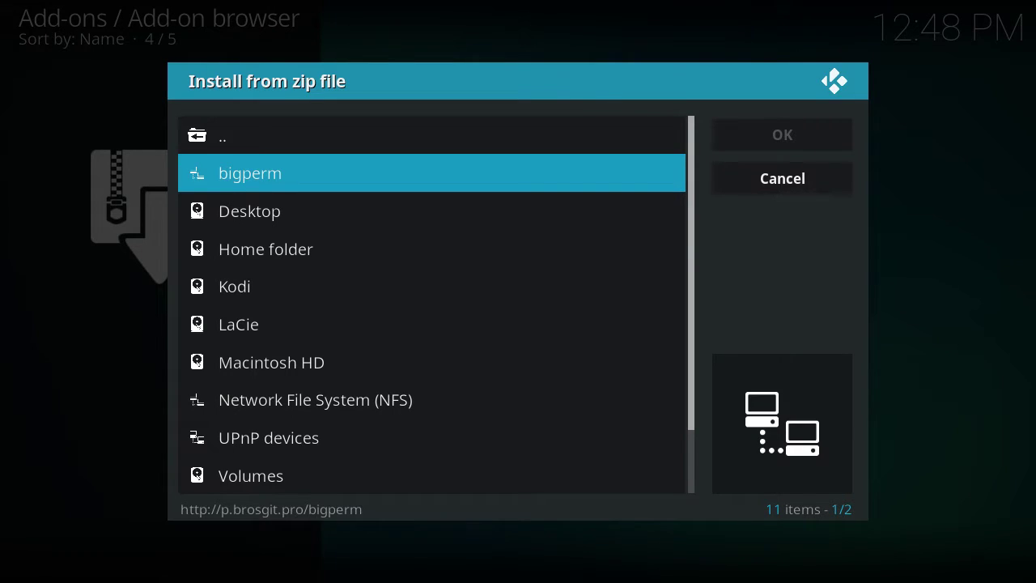
key("Return")
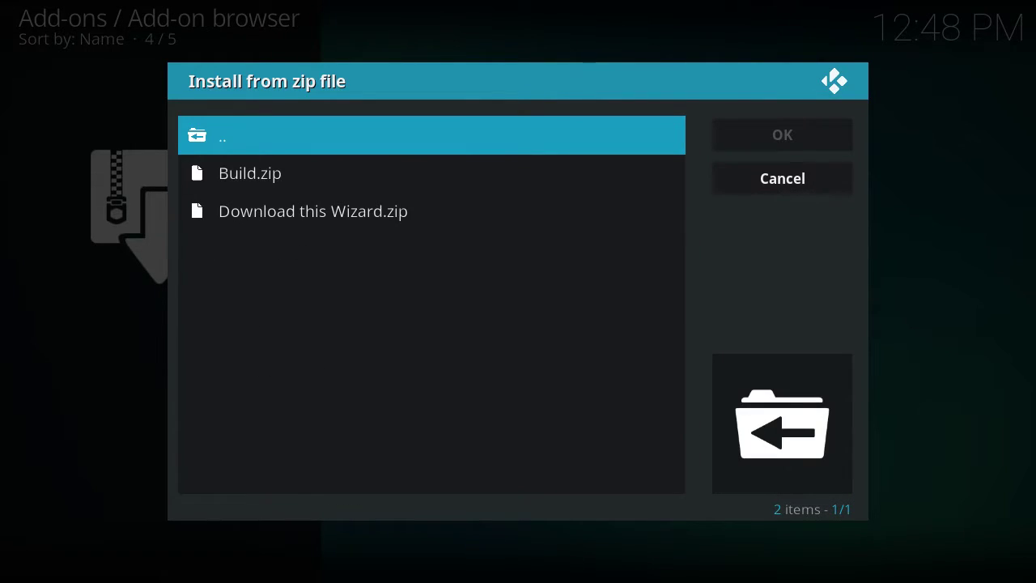
key("Down")
key("Down")
key("Up")
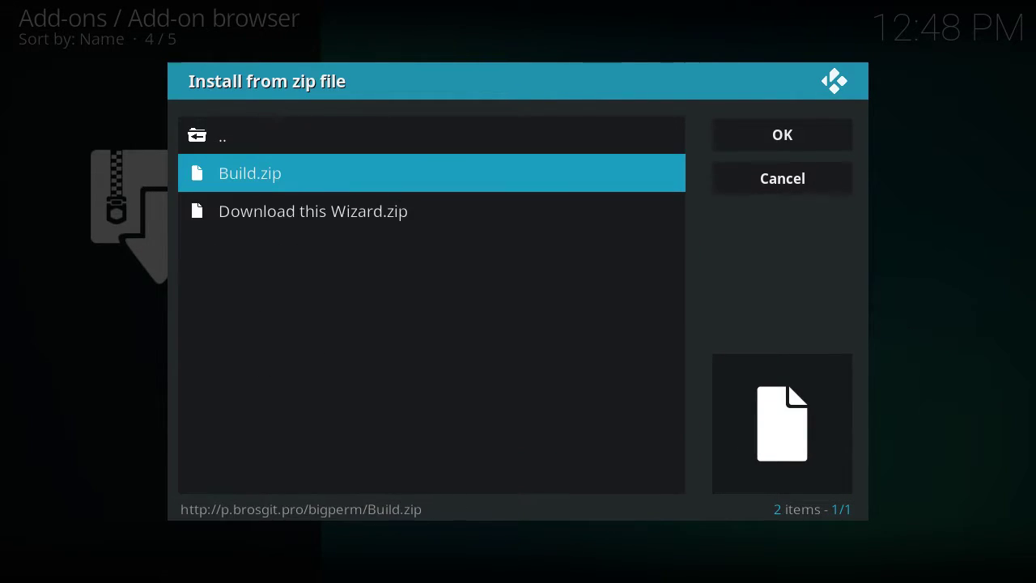
key("Down")
key("Return")
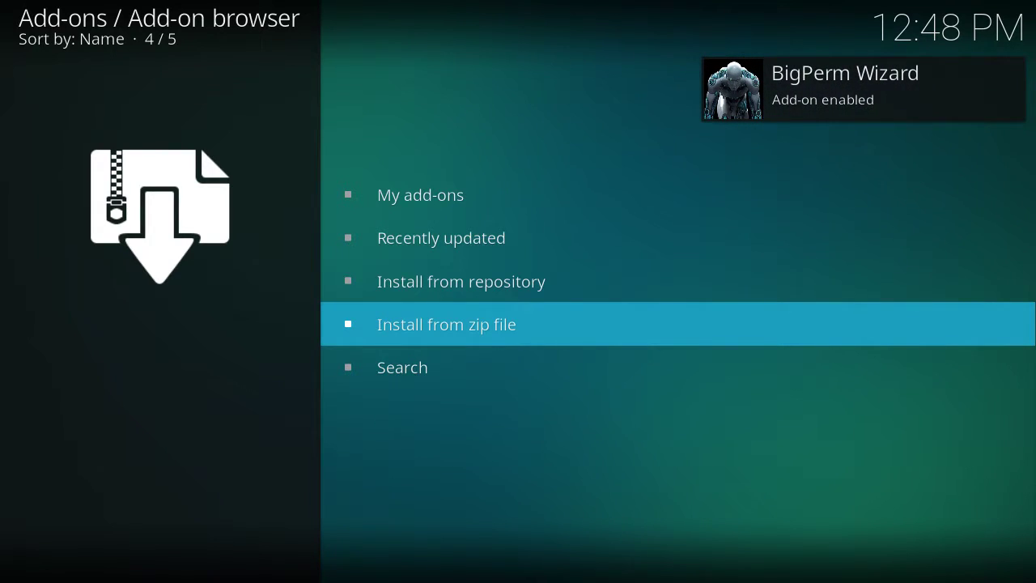
Step: Launch BigPerm Wizard from My add-ons > Program add-ons and start its build download
key("Up")
key("Up")
key("Up")
key("Return")
key("Up")
key("Up")
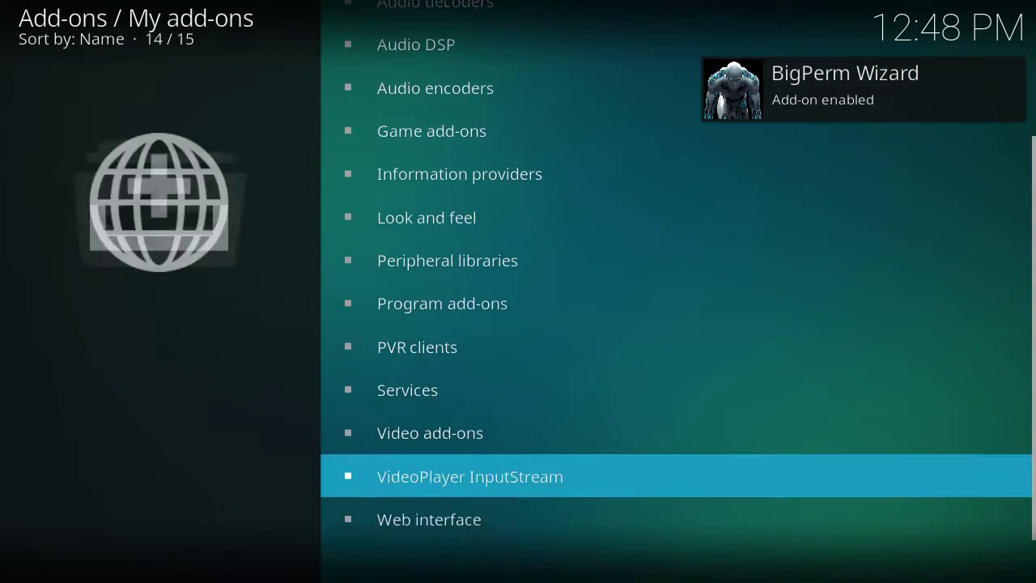
key("Up")
key("Up")
key("Up")
key("Up")
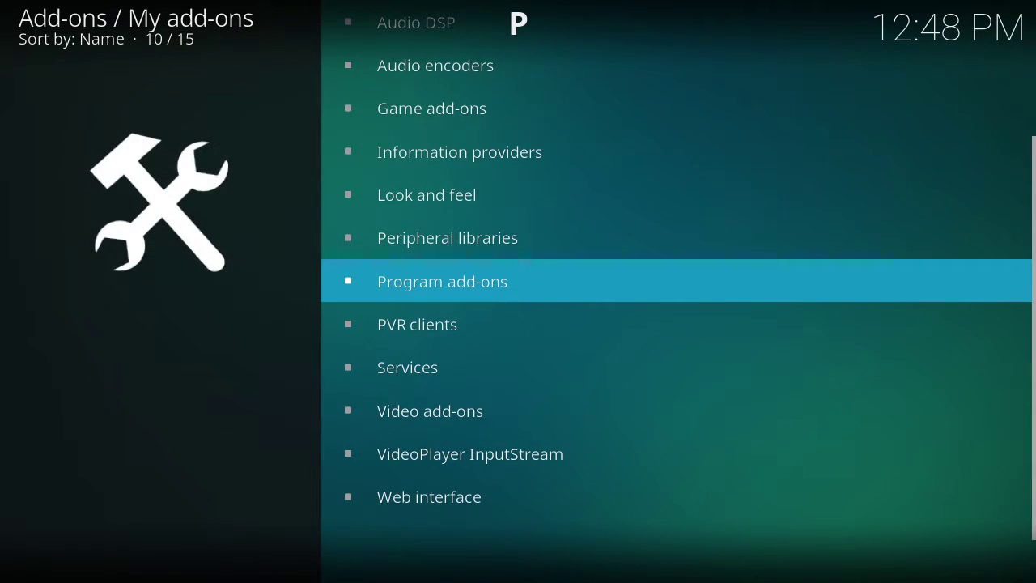
key("Return")
key("Down")
key("Return")
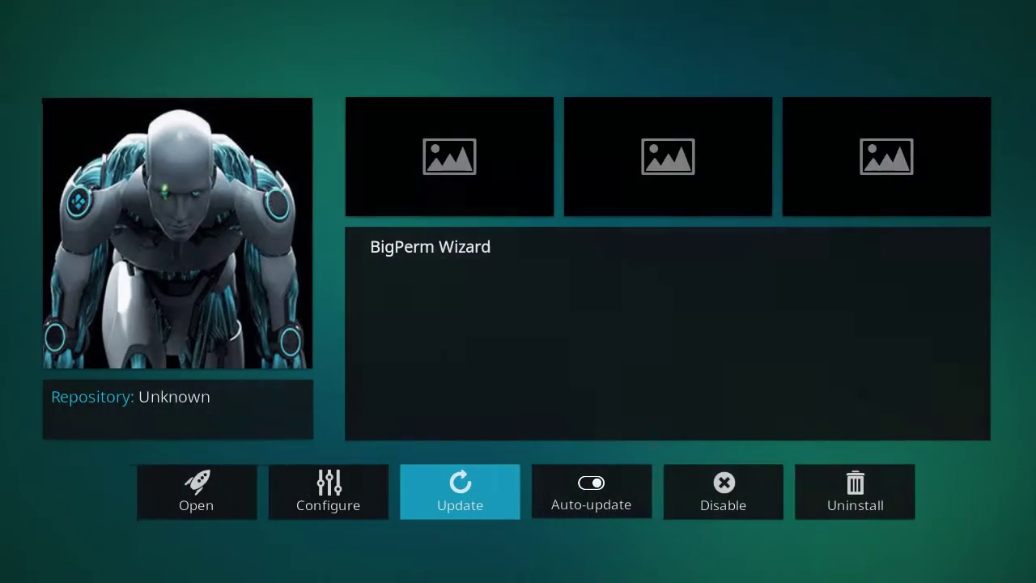
key("Left")
key("Left")
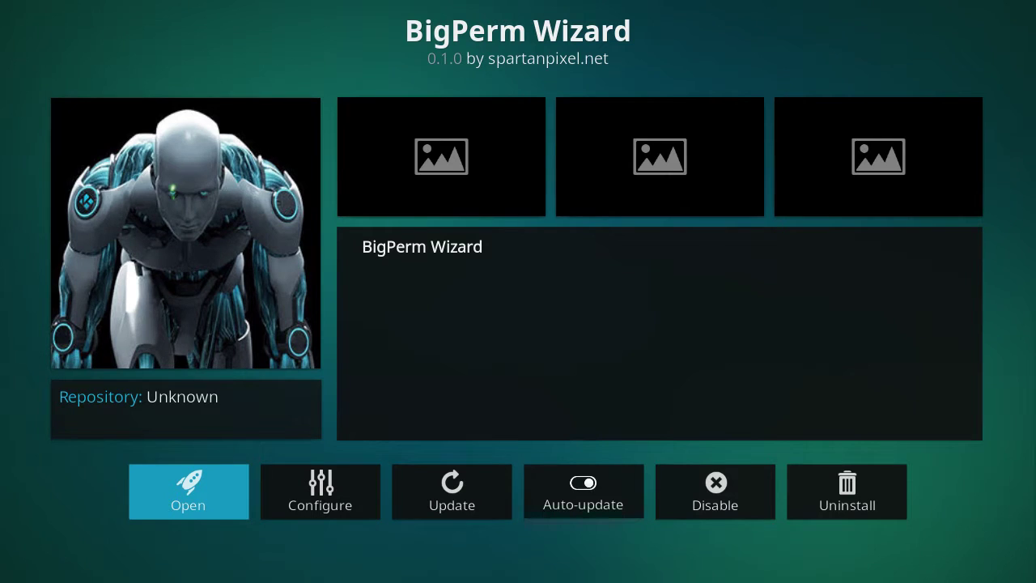
key("Return")
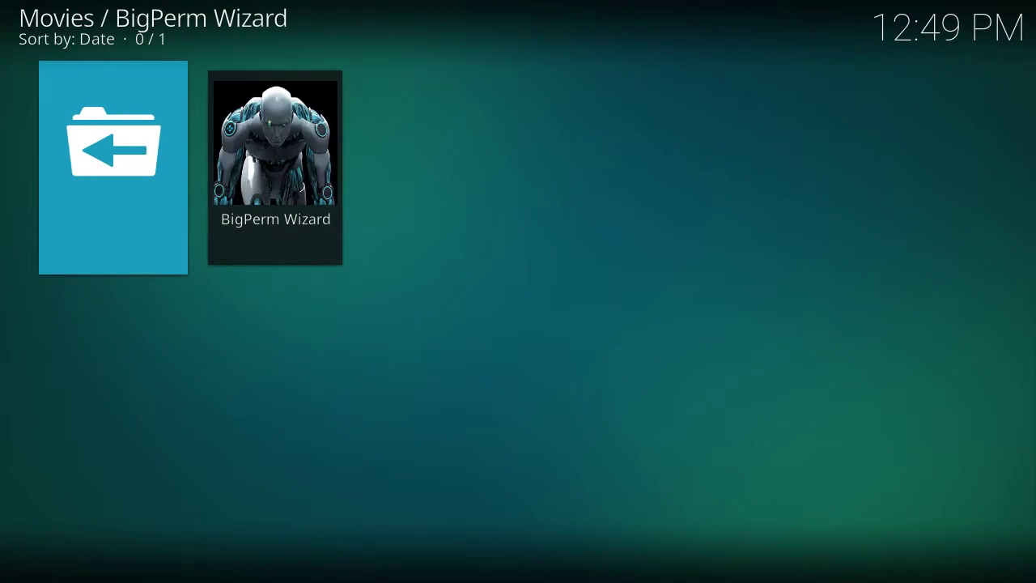
key("Right")
key("Return")
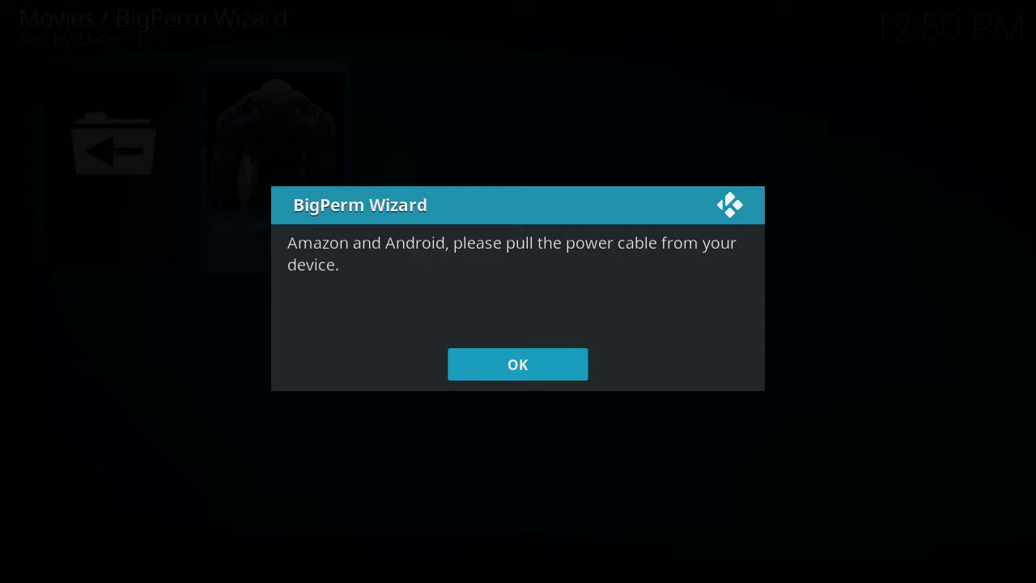
Step: Acknowledge the power-cable notice, force-close Kodi, and relaunch it from Applications
key("Return")
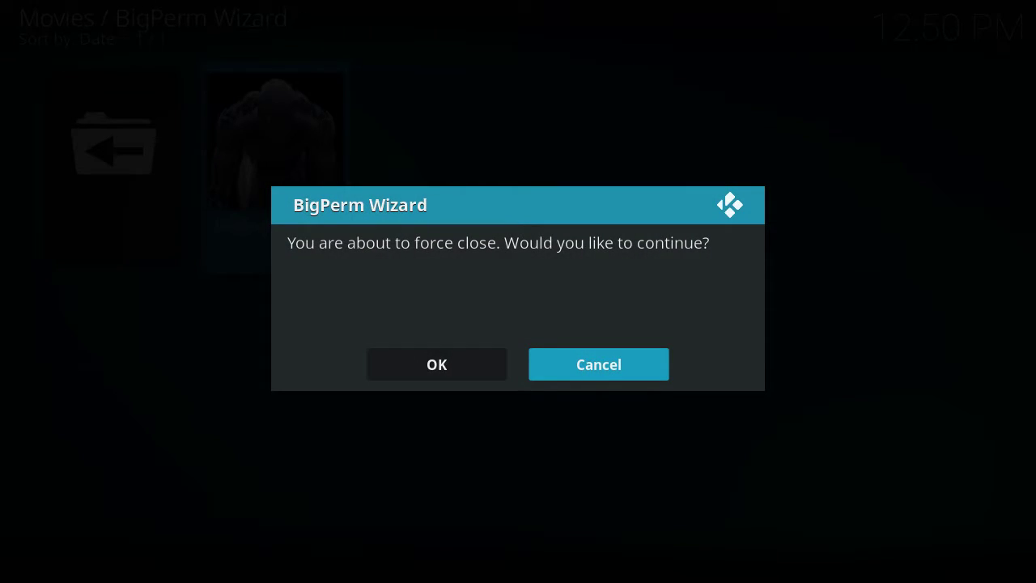
key("Left")
key("Return")
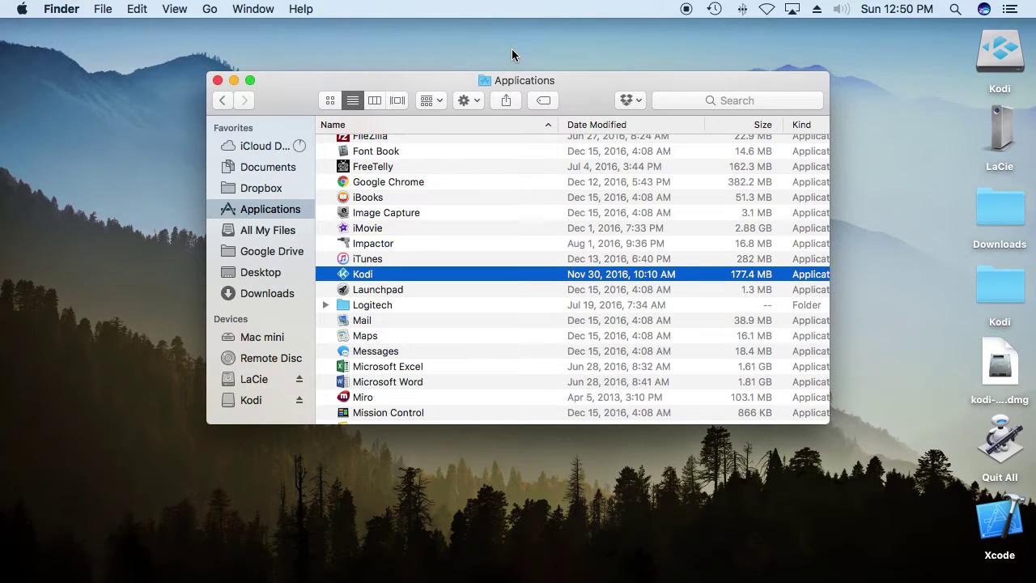
double_click(388, 275)
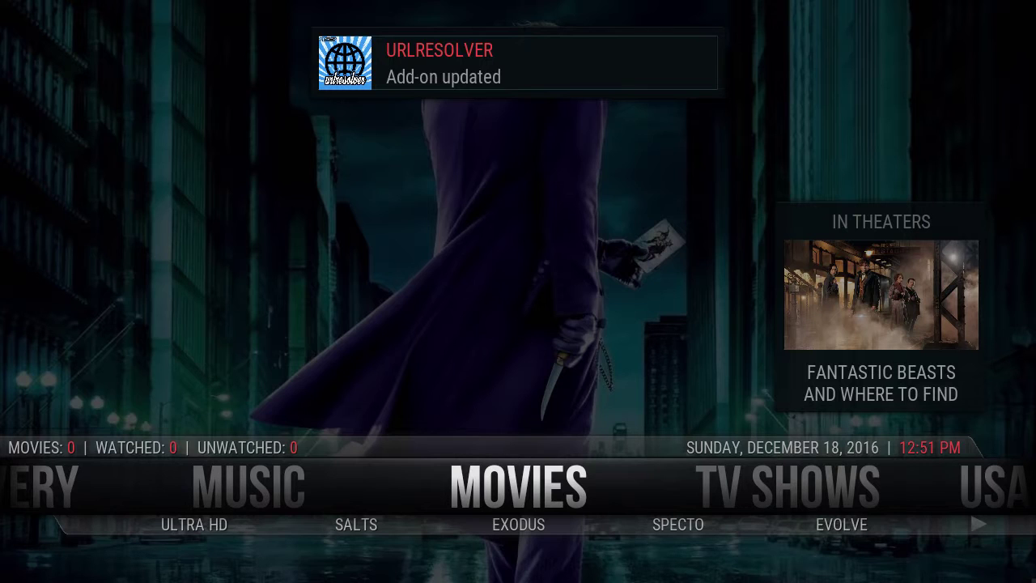
Step: Once the BigPerm home screen with Movies and TV Shows loads, open Mission Control
key("ctrl+Up")
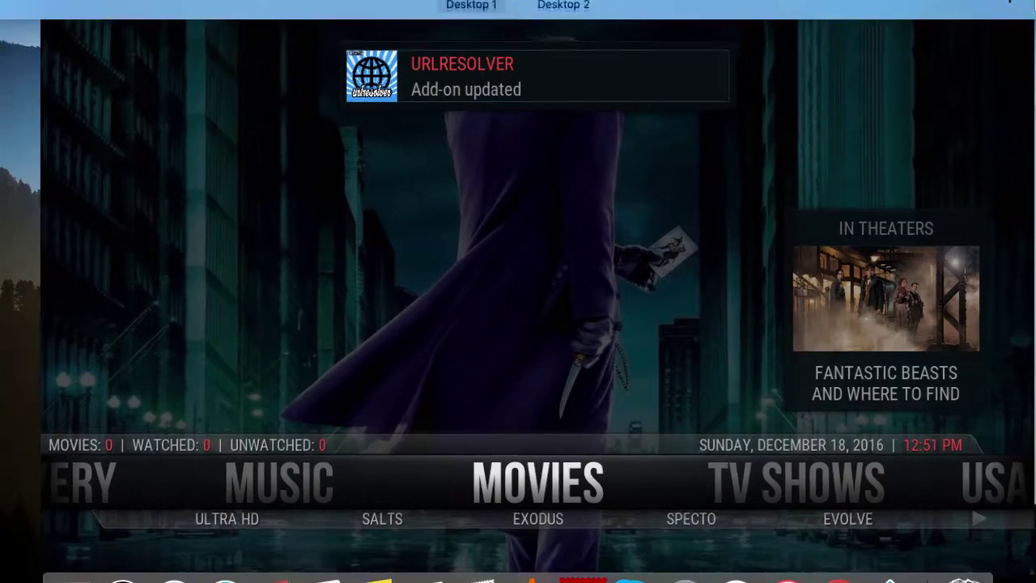
Step: Switch to Desktop 2 and force quit the unresponsive Kodi from its Dock menu
left_click(615, 72)
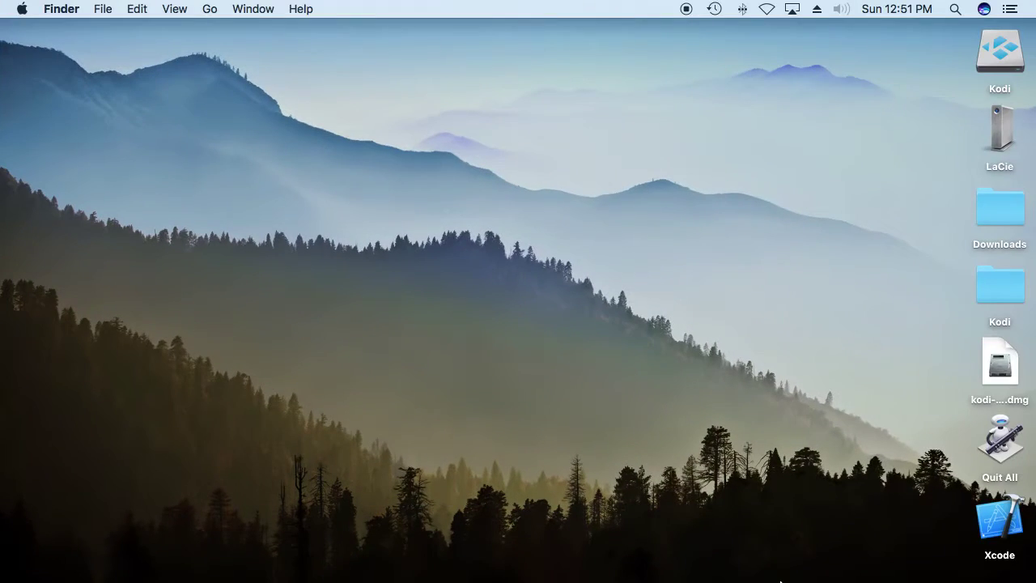
right_click(888, 548)
left_click(888, 548)
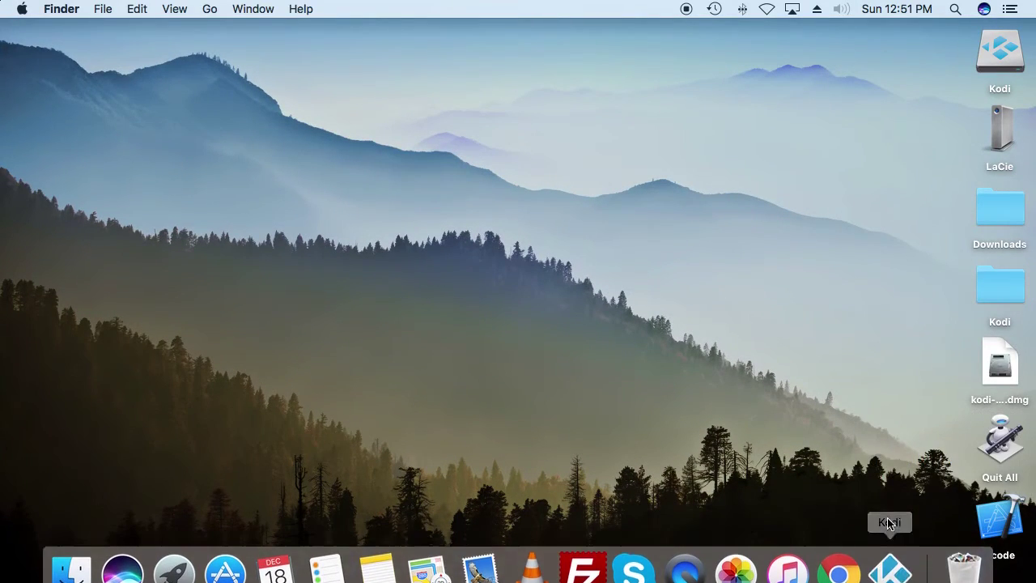
right_click(894, 561)
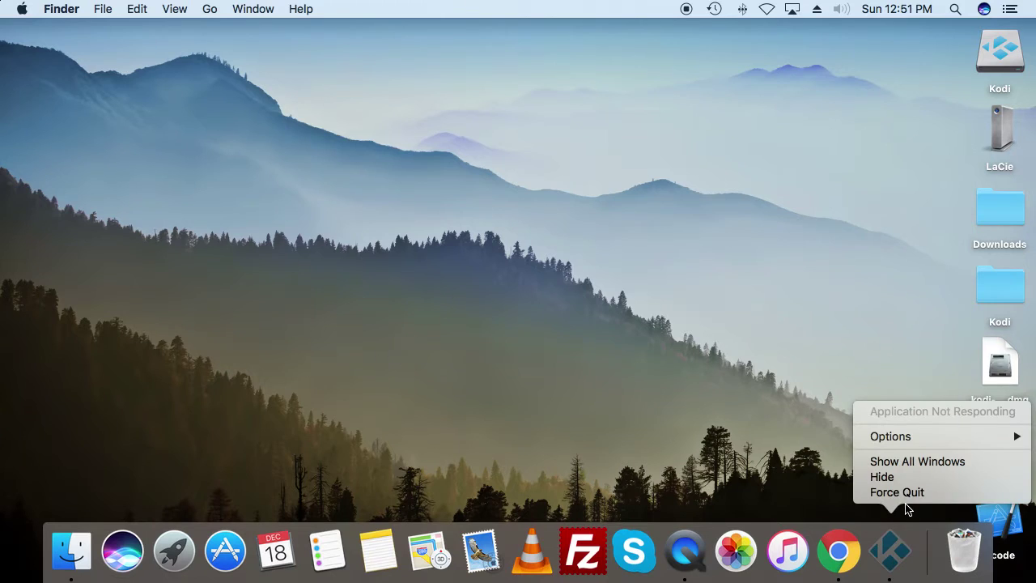
left_click(906, 508)
right_click(899, 551)
left_click(905, 493)
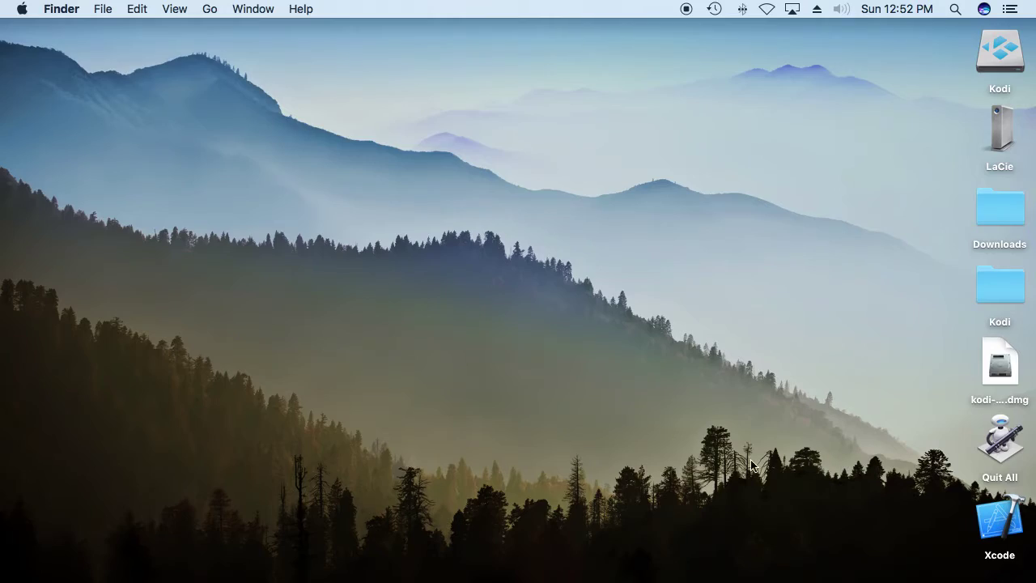
Step: Relaunch Kodi from Launchpad and open ECHO > SPEED TEST on the BigPerm home menu
key("F4")
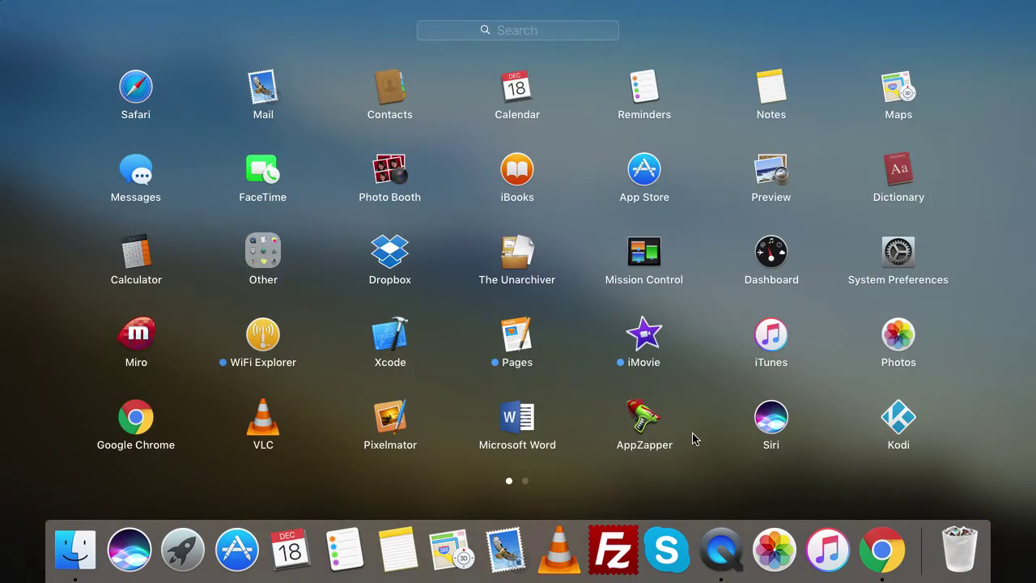
left_click(898, 420)
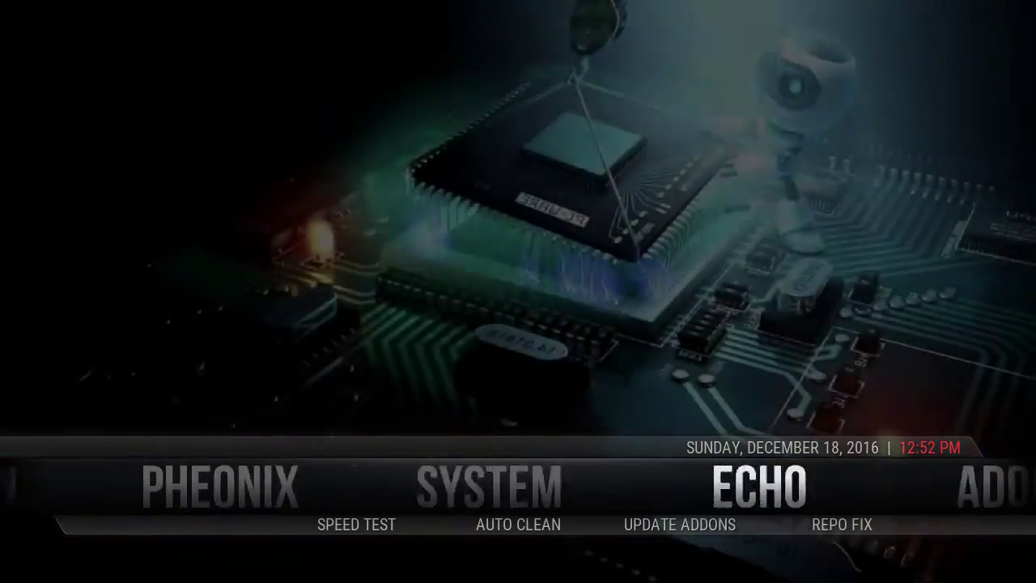
key("Down")
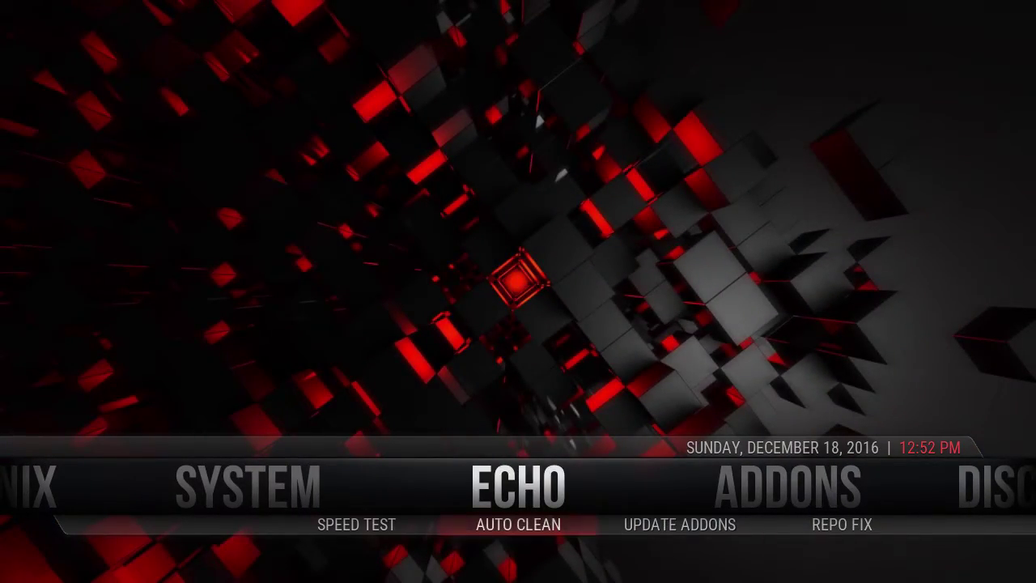
key("Right")
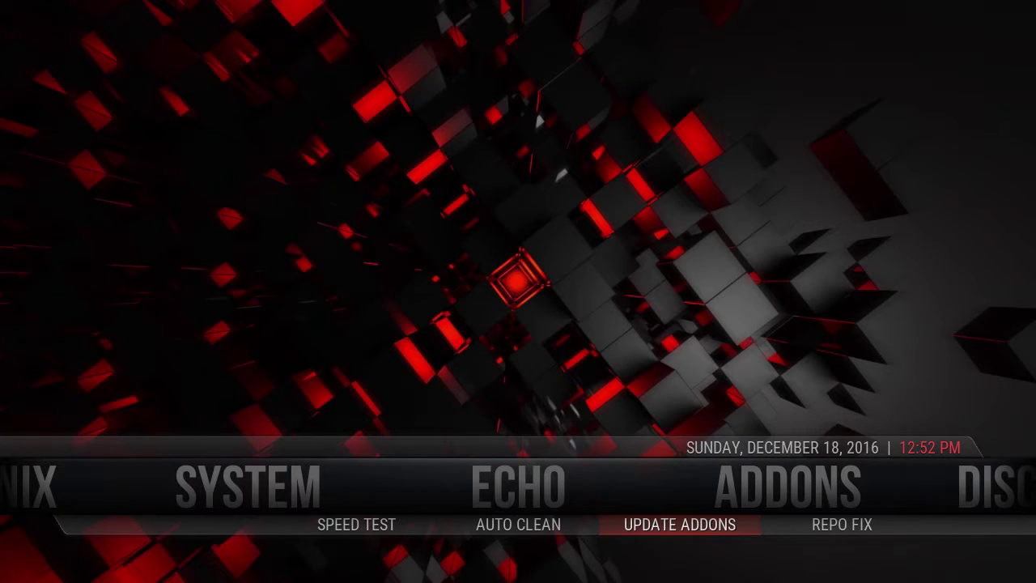
key("Left")
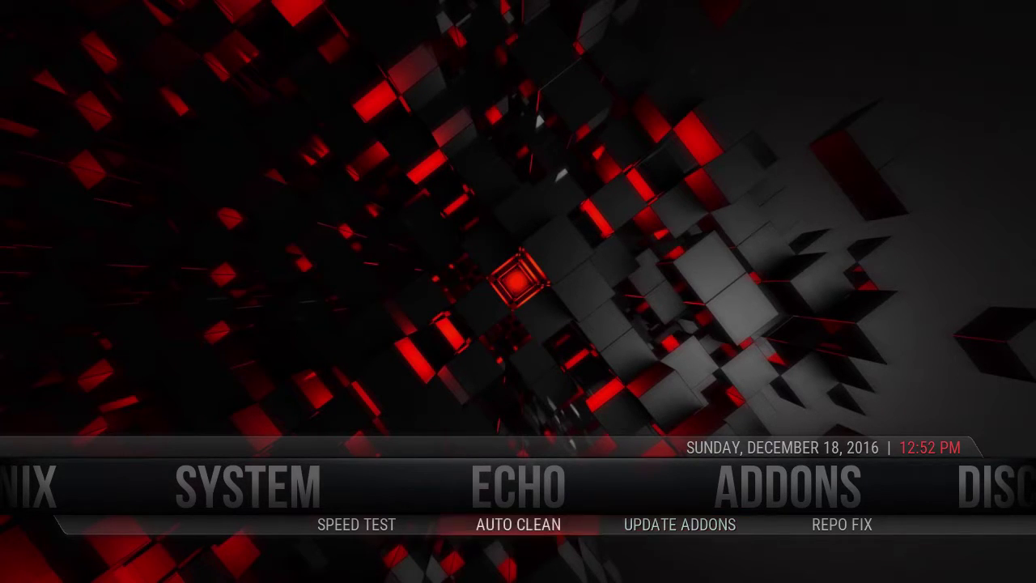
key("Left")
key("Up")
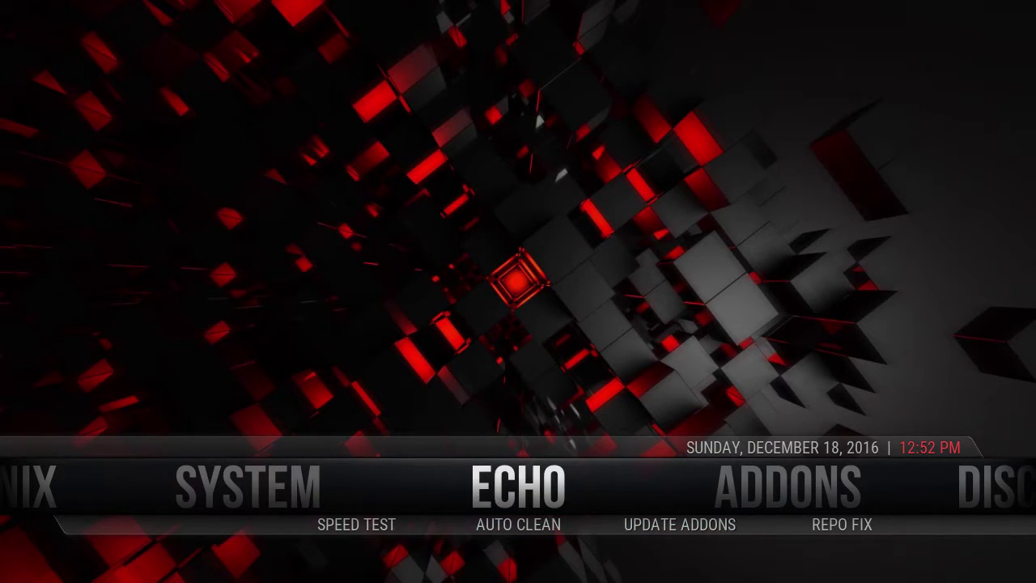
key("Down")
key("Left")
key("Right")
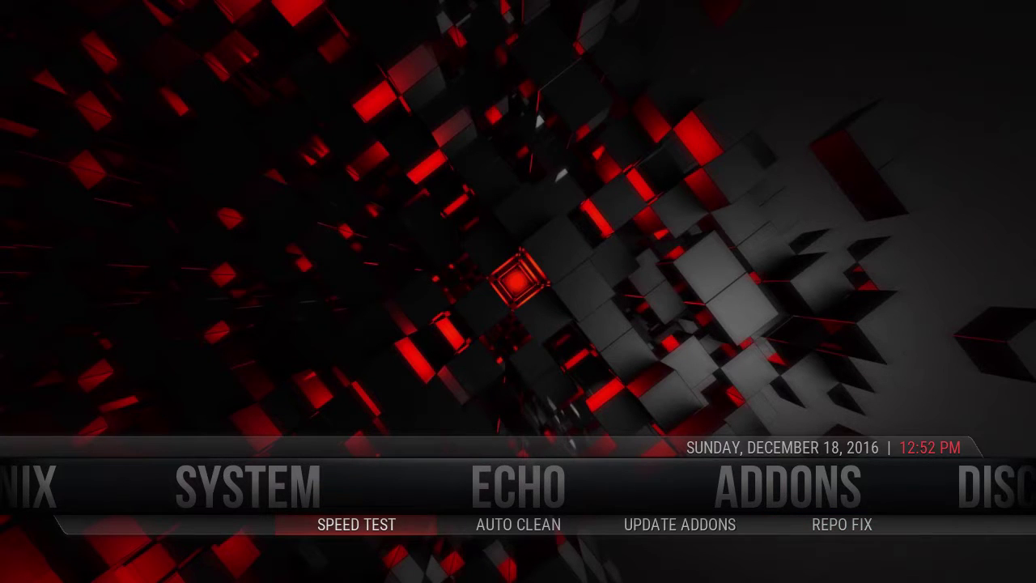
key("Return")
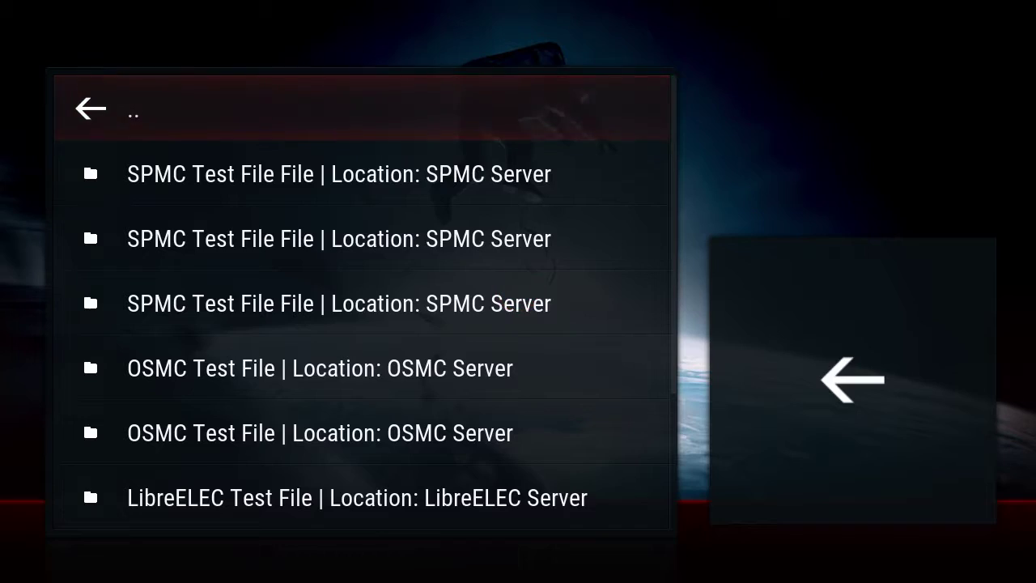
Step: Speed-test the first SPMC file (Excellent 10/10, 38.48 Mb/s average), then go home
key("Down")
key("Return")
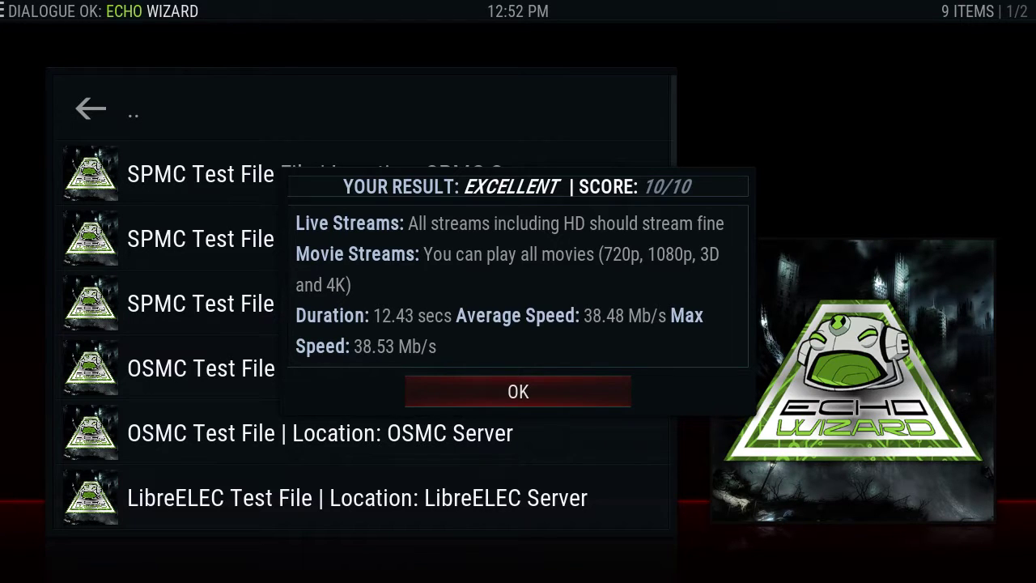
key("Return")
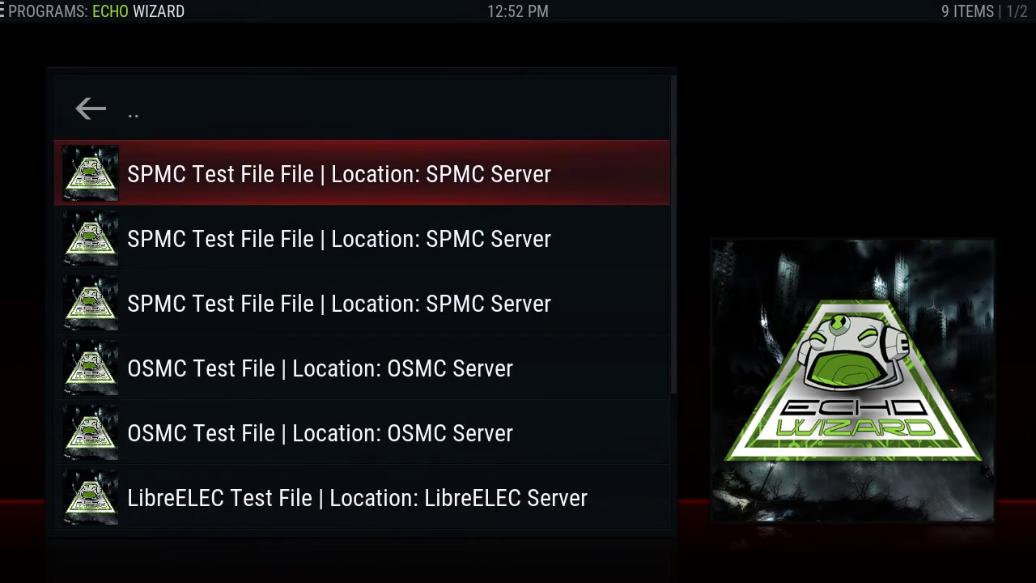
key("Escape")
Step: Open the ADDONS home section's Videos window, then close it
key("Right")
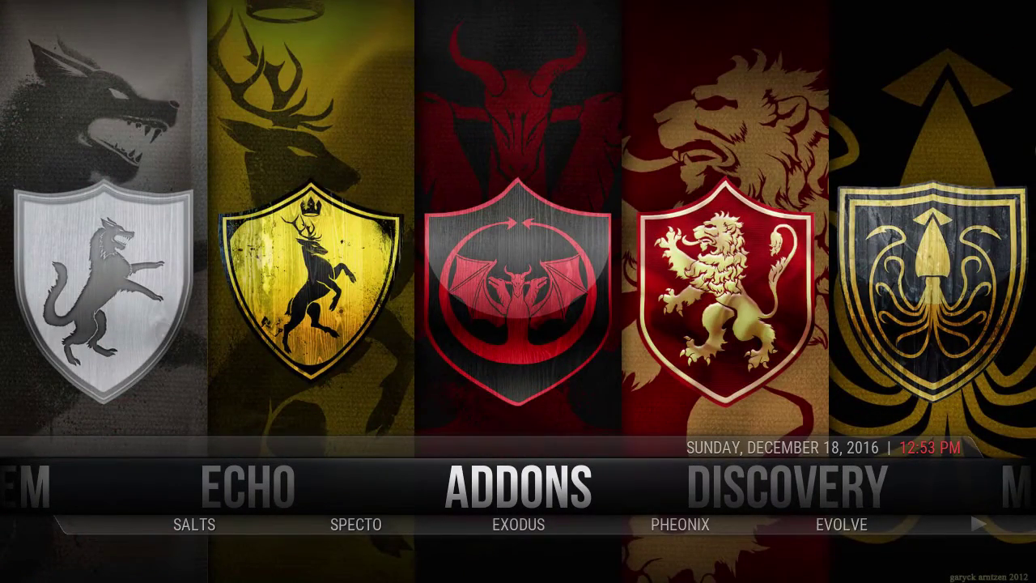
key("Left")
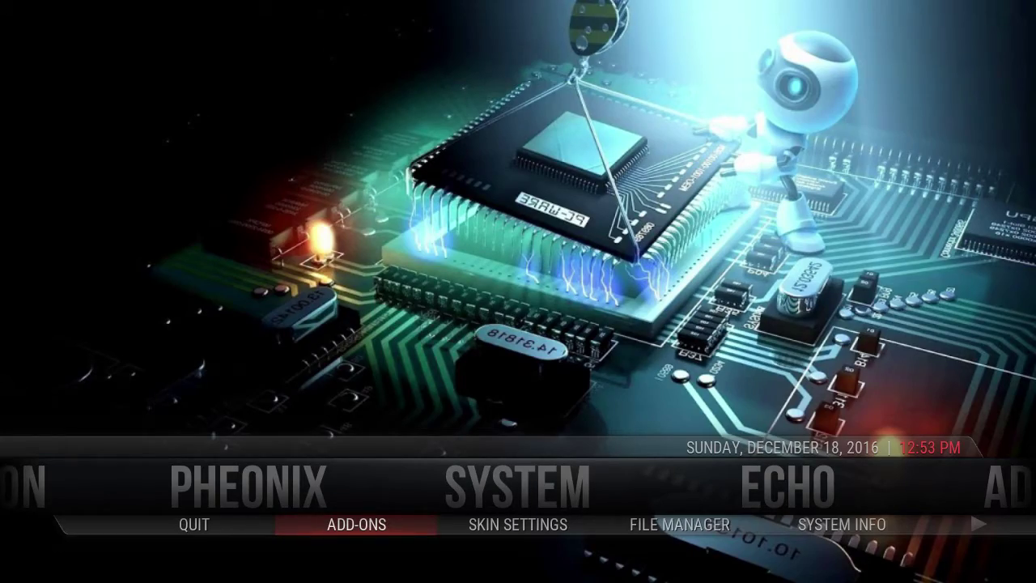
key("Up")
key("Right")
key("Right")
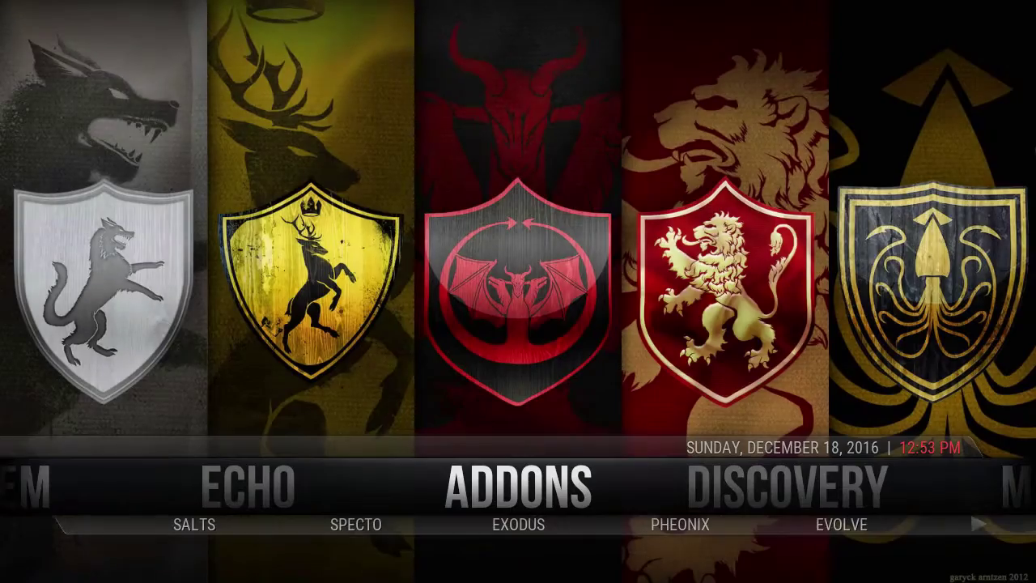
key("Return")
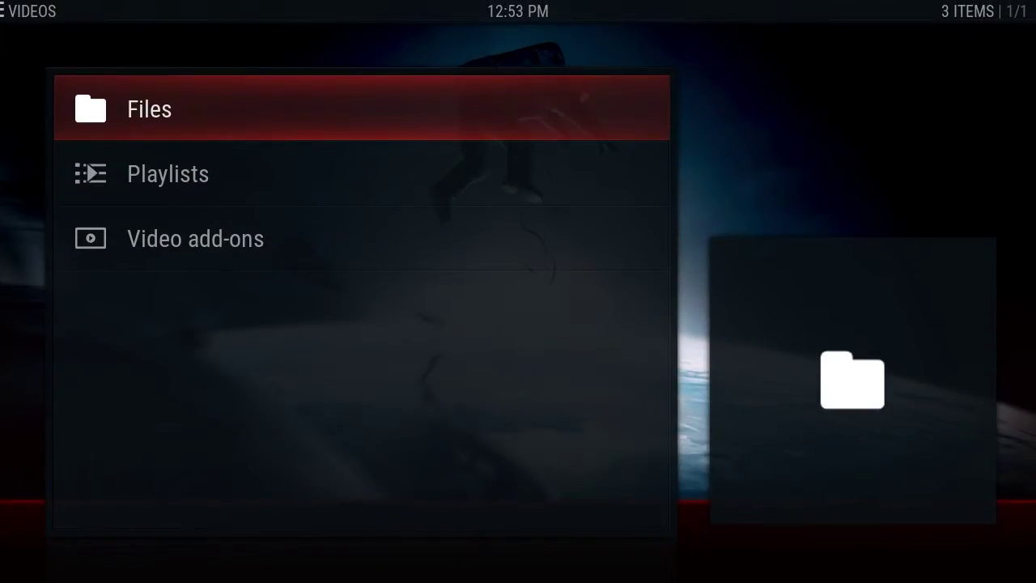
key("Escape")
Step: Move through the home menu to SYSTEM and open the add-ons window
key("Down")
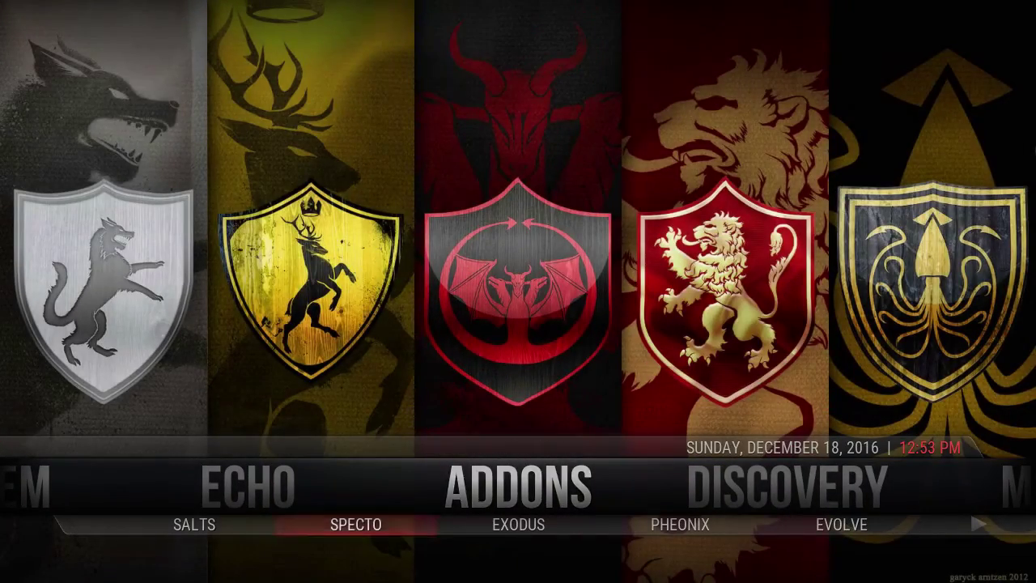
key("Left")
key("Up")
key("Left")
key("Left")
key("Down")
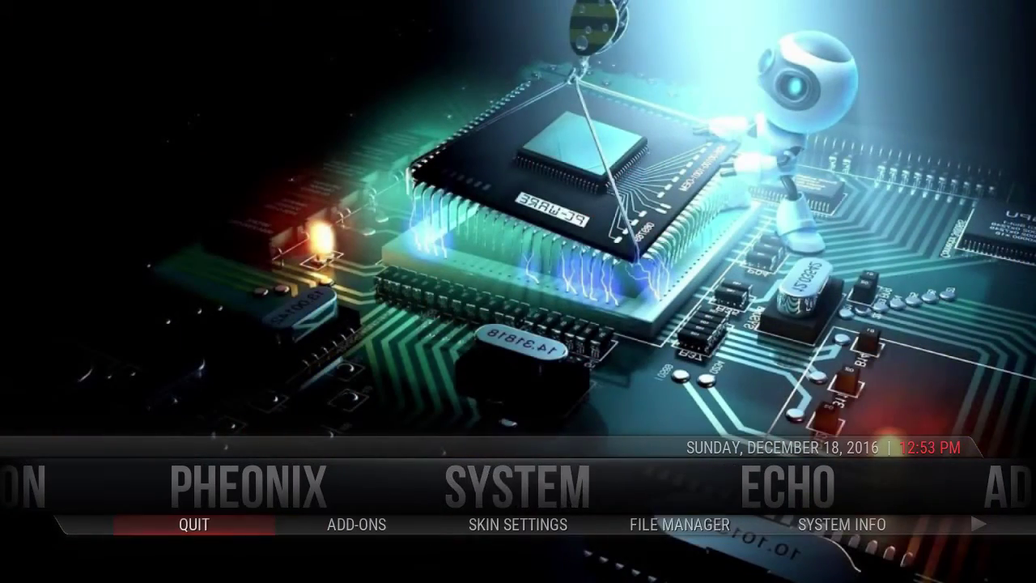
key("Right")
key("Return")
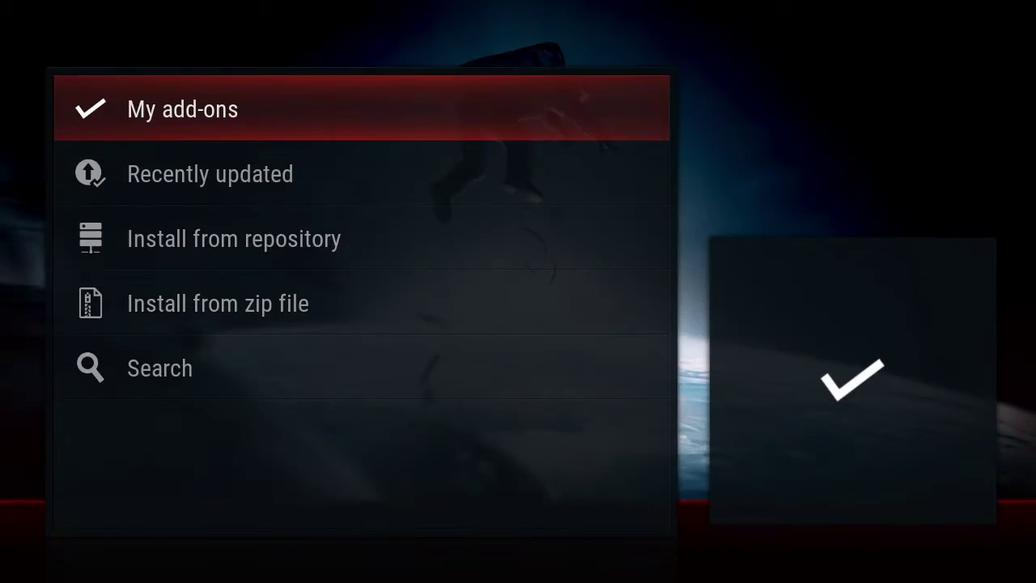
Step: Open Trakt's settings via My add-ons > Program add-ons and reach the authorization option
key("Return")
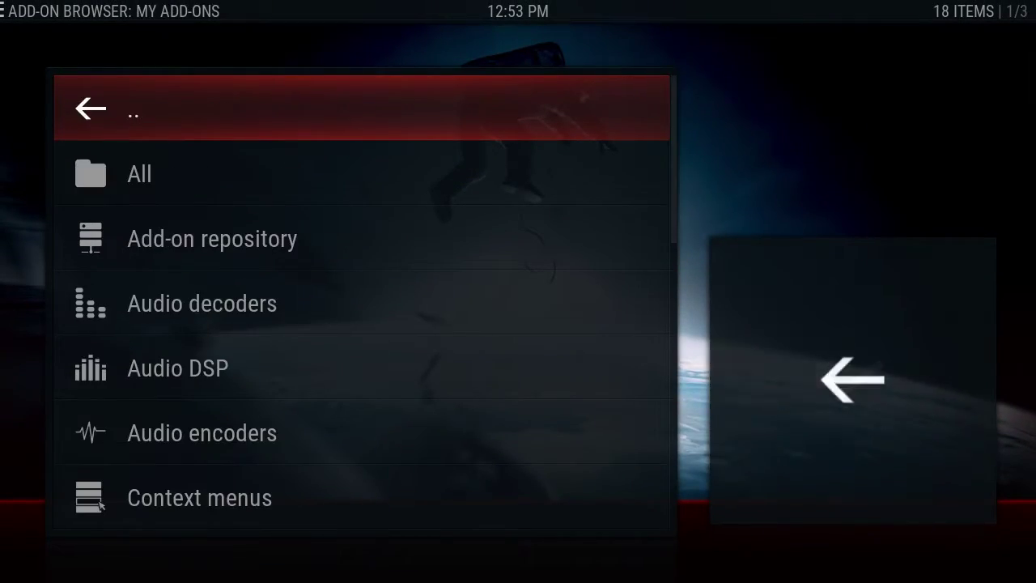
key("Up")
key("Up")
key("Up")
key("Up")
key("Up")
key("Up")
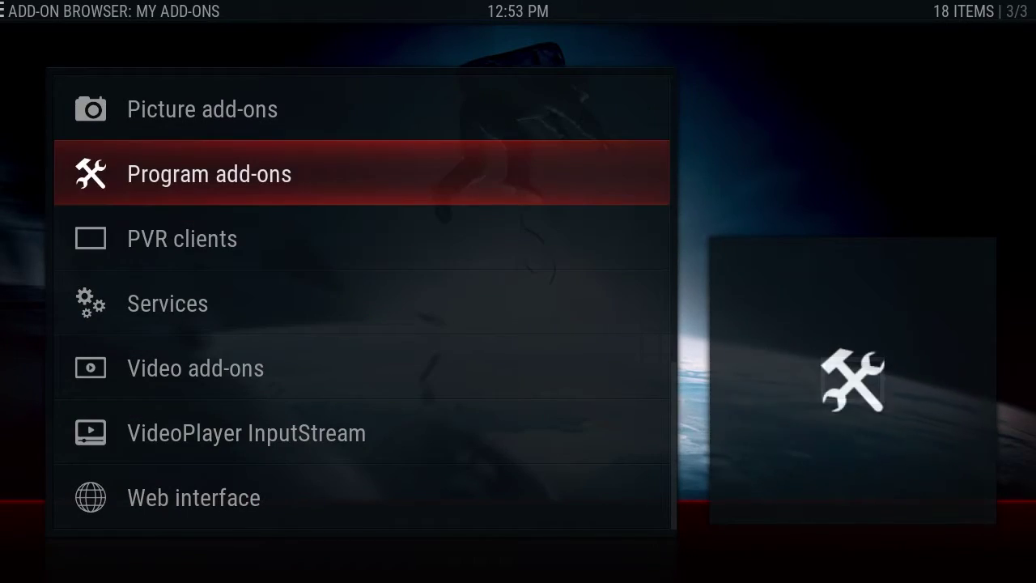
key("Return")
key("Up")
key("Up")
key("Up")
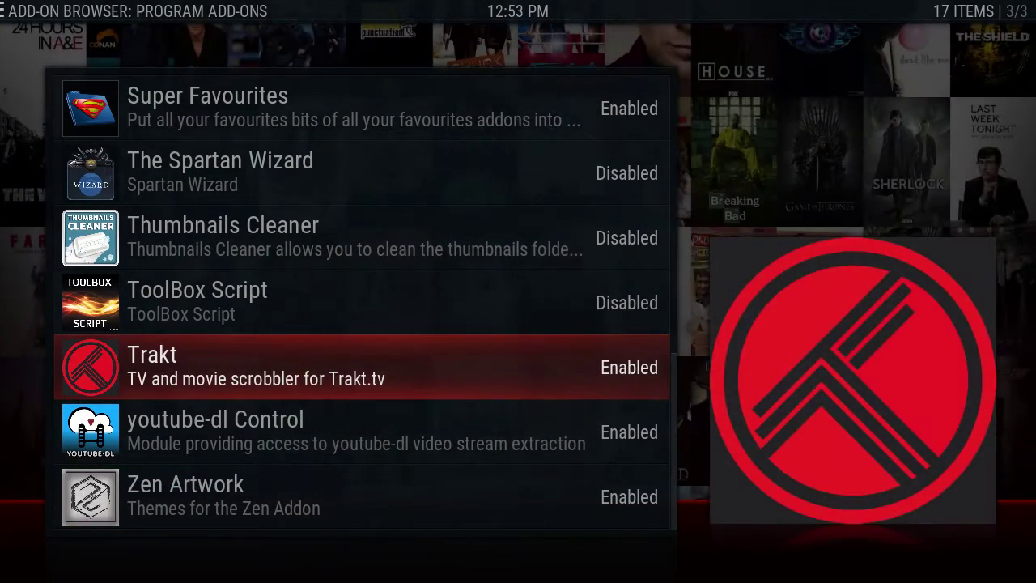
key("Return")
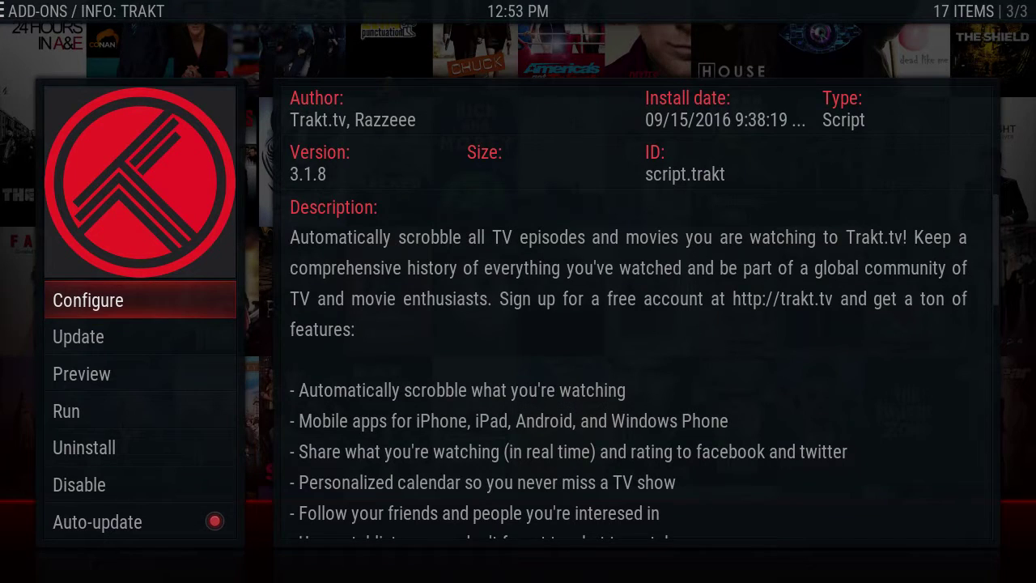
key("Return")
key("Right")
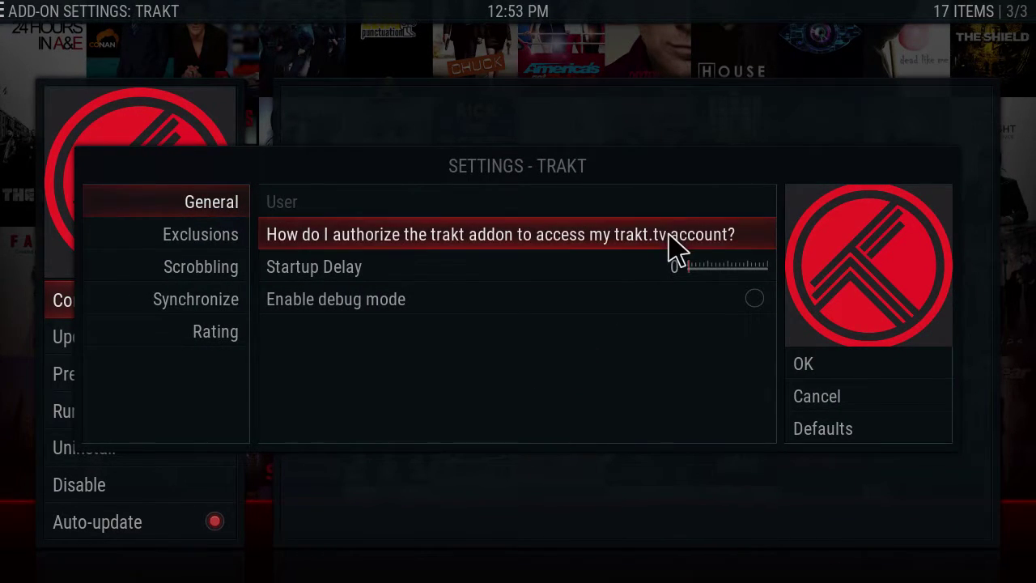
key("ctrl+Up")
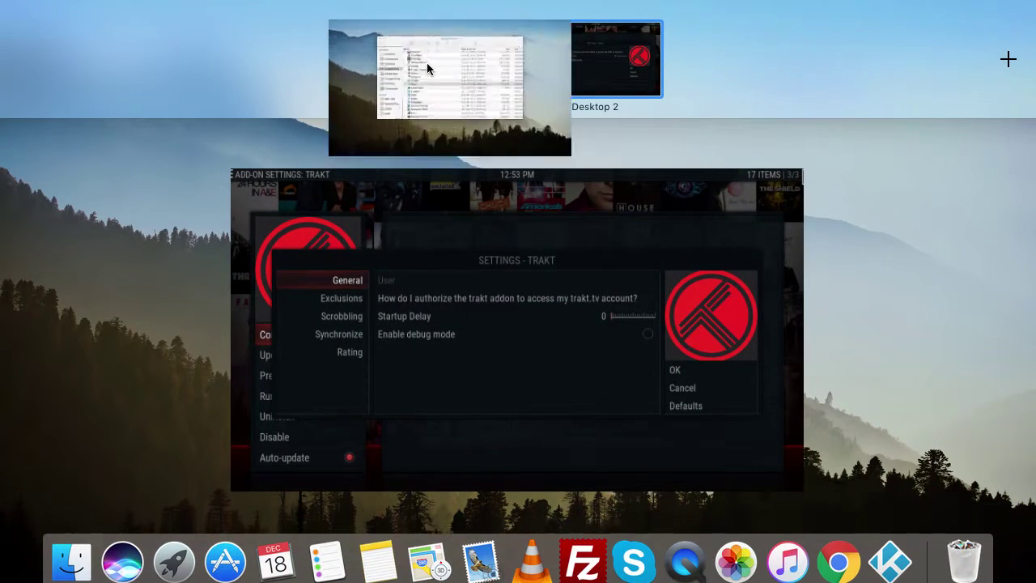
Step: Open Trakt.tv in Chrome from the saved Kodi bookmarks folder
left_click(427, 62)
left_click(217, 80)
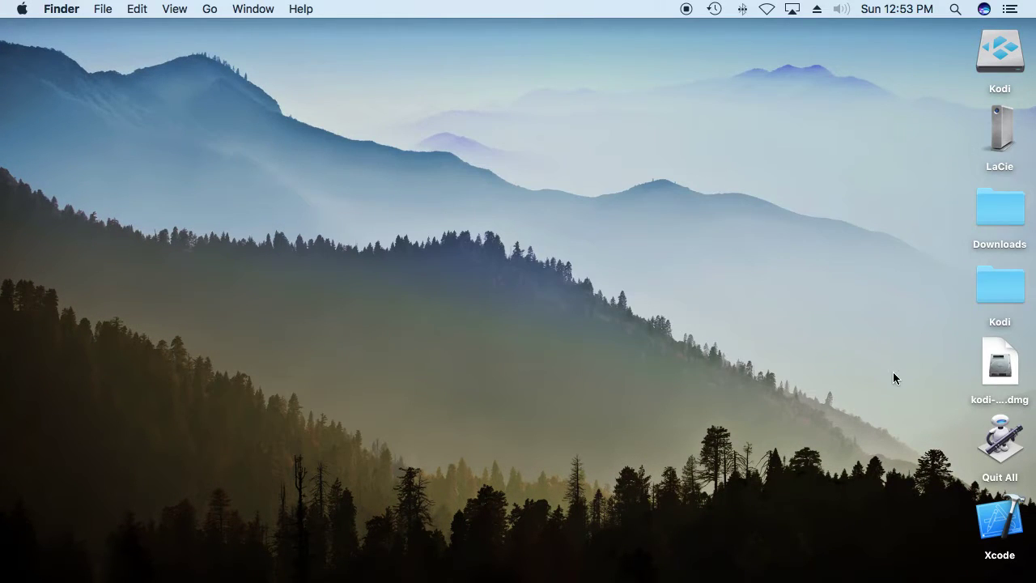
mouse_move(873, 580)
left_click(838, 550)
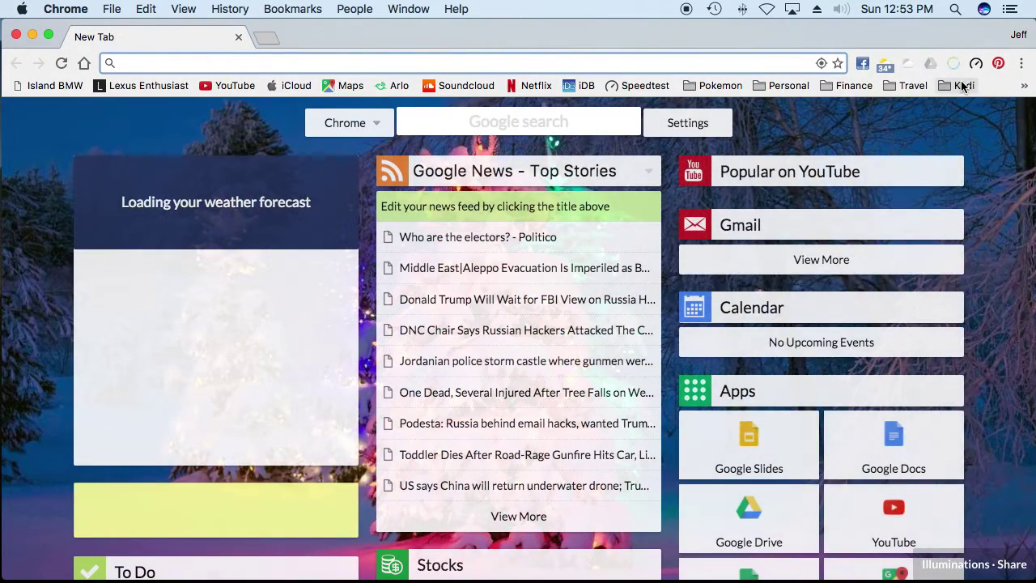
left_click(961, 83)
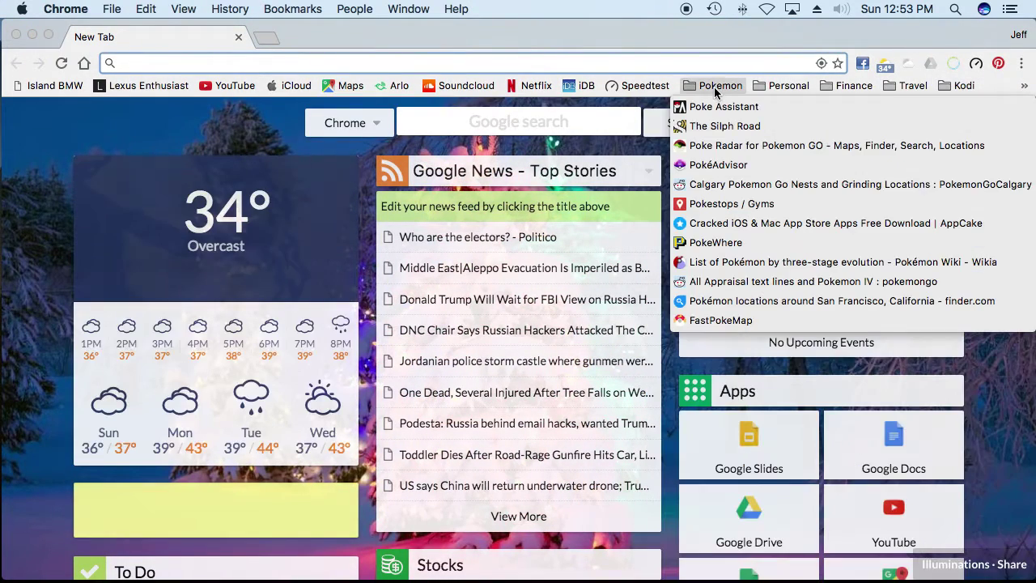
mouse_move(788, 85)
mouse_move(966, 87)
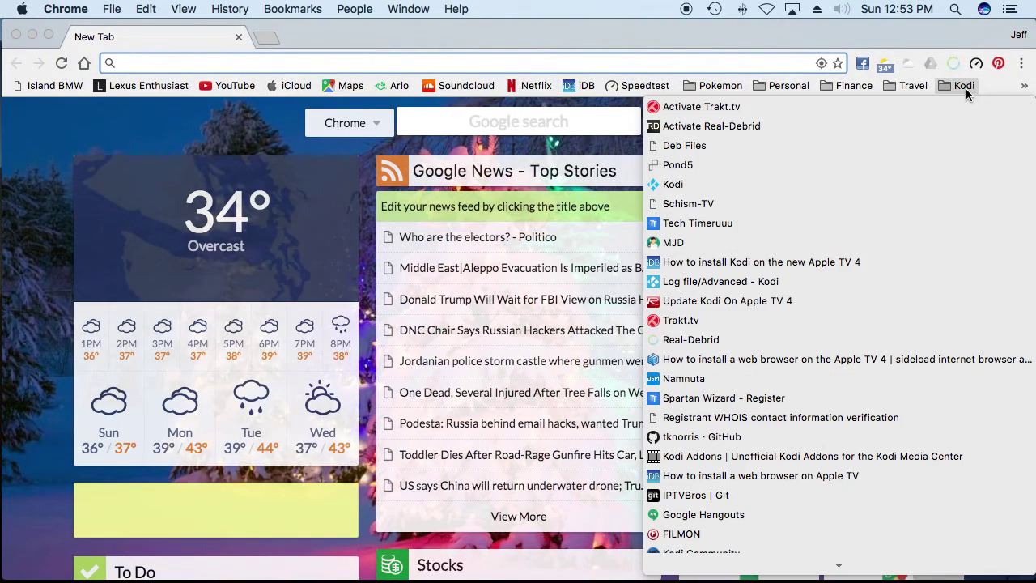
left_click(742, 322)
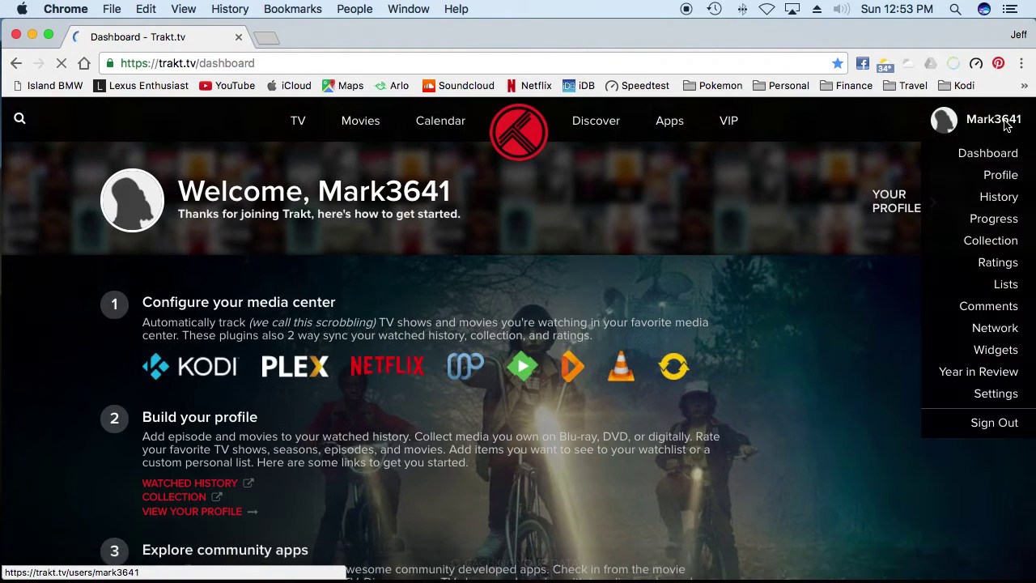
Step: Sign out of the current Trakt account and go to the sign-in page
left_click(1006, 124)
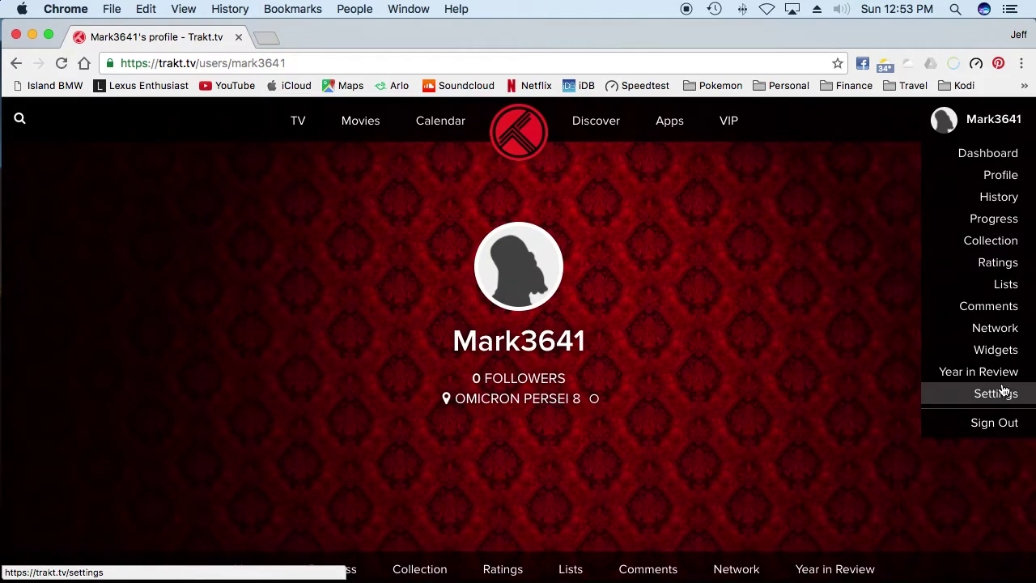
left_click(994, 424)
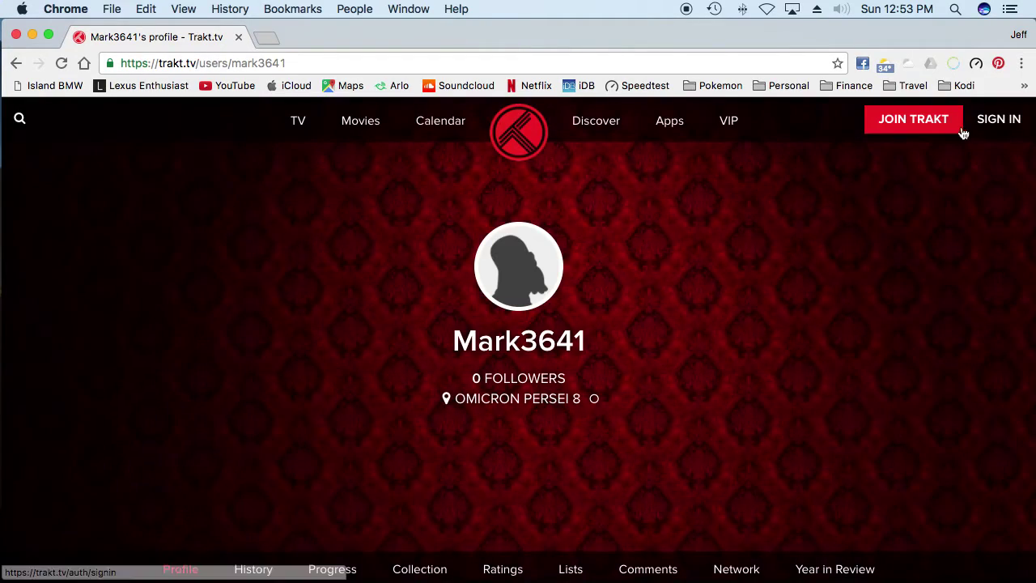
left_click(1027, 123)
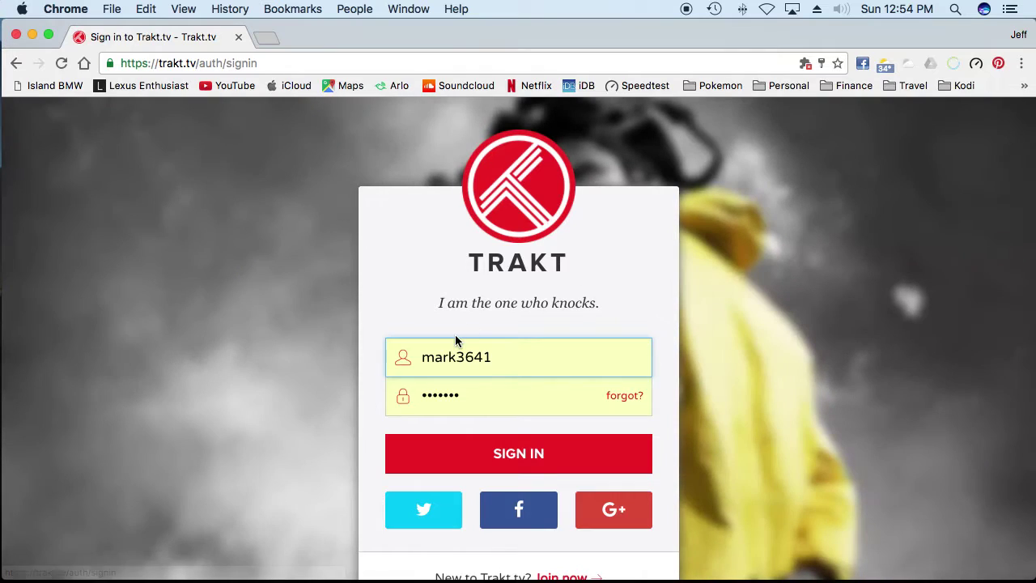
Step: Replace the prefilled username with the user's saved account via autofill and sign in
left_click_drag(511, 358, 290, 358)
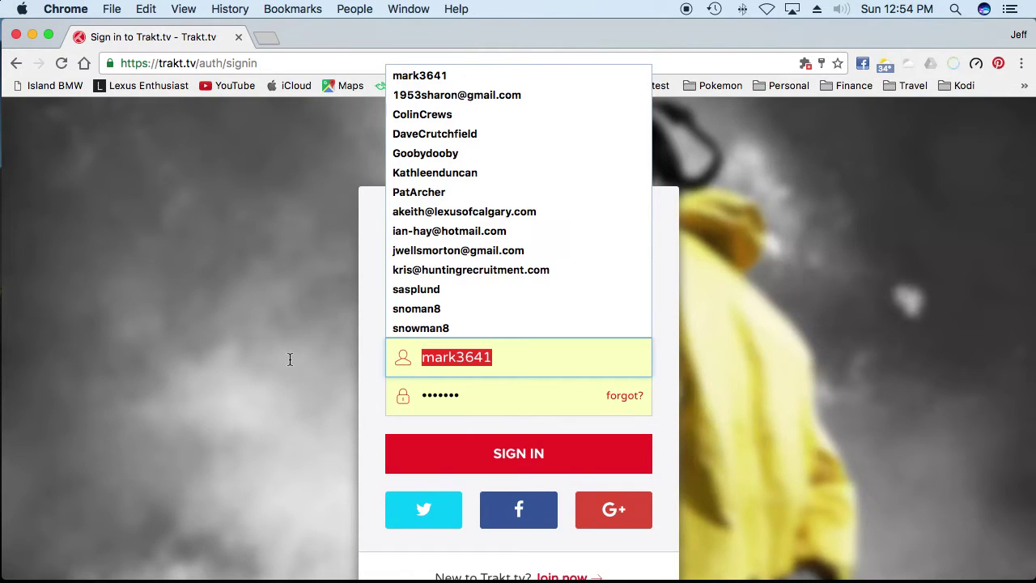
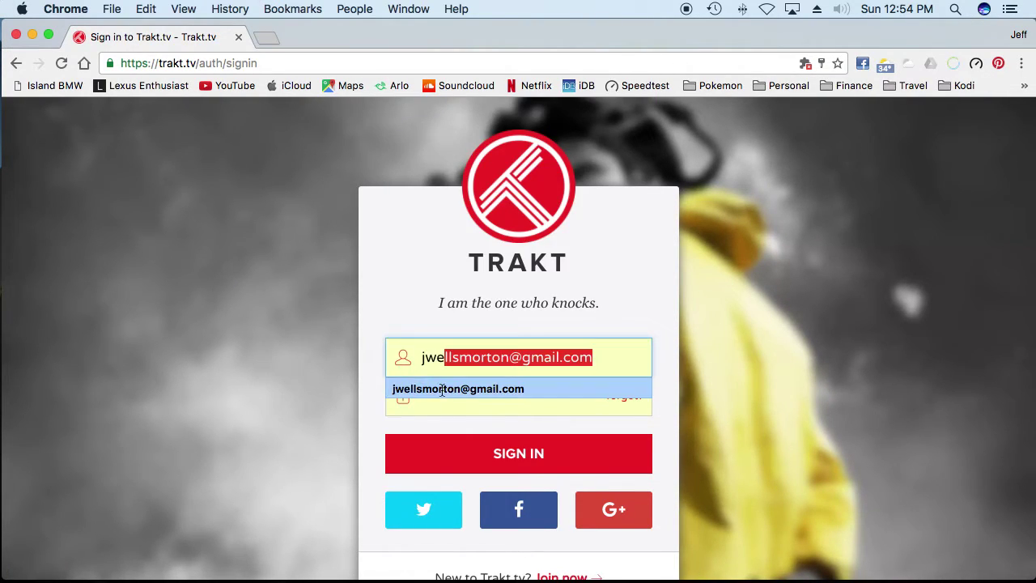
left_click(458, 389)
left_click(524, 456)
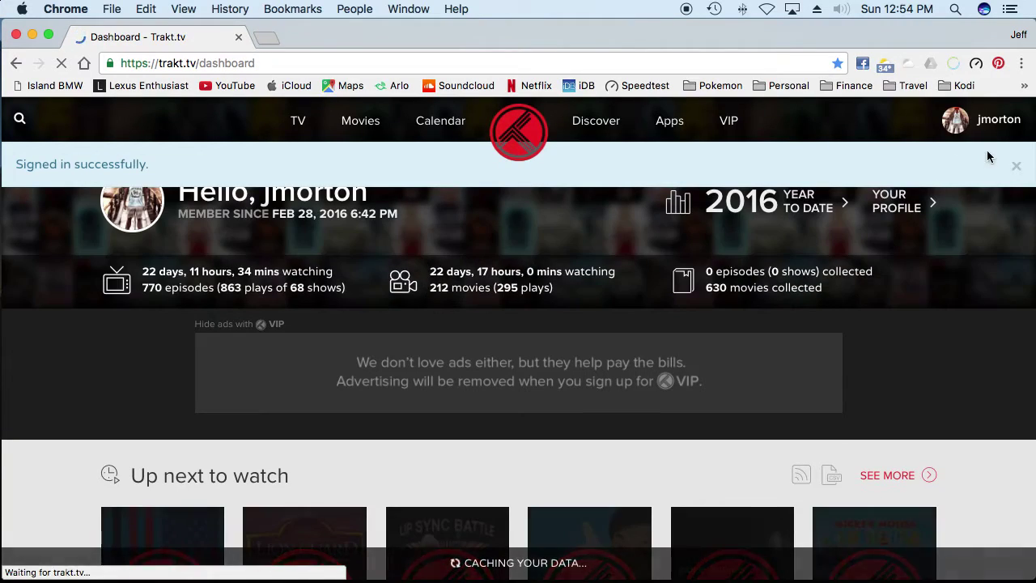
mouse_move(1002, 128)
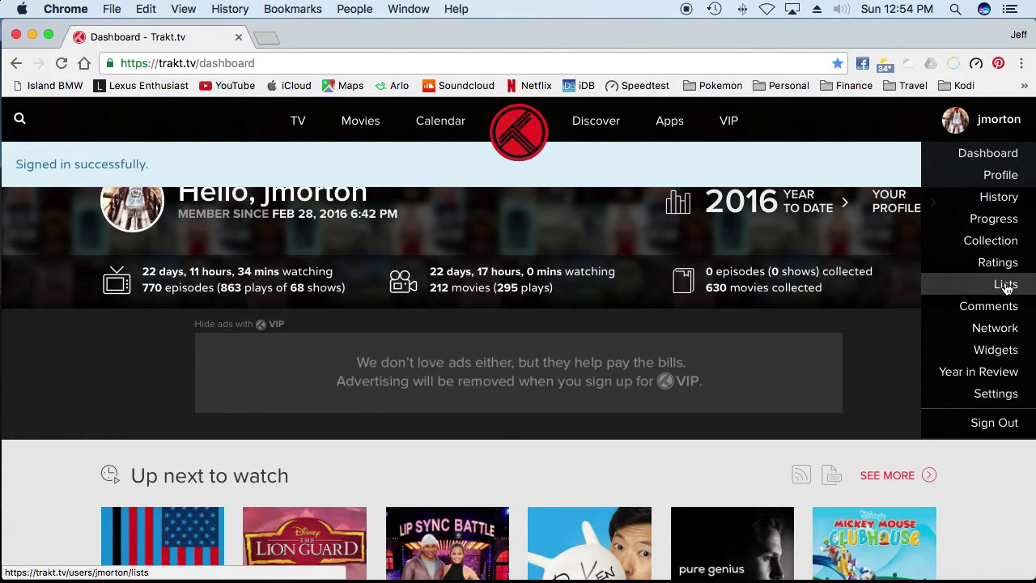
Step: Open the account's Lists page and scroll through the Watchlist, Movies and custom lists
left_click(1005, 285)
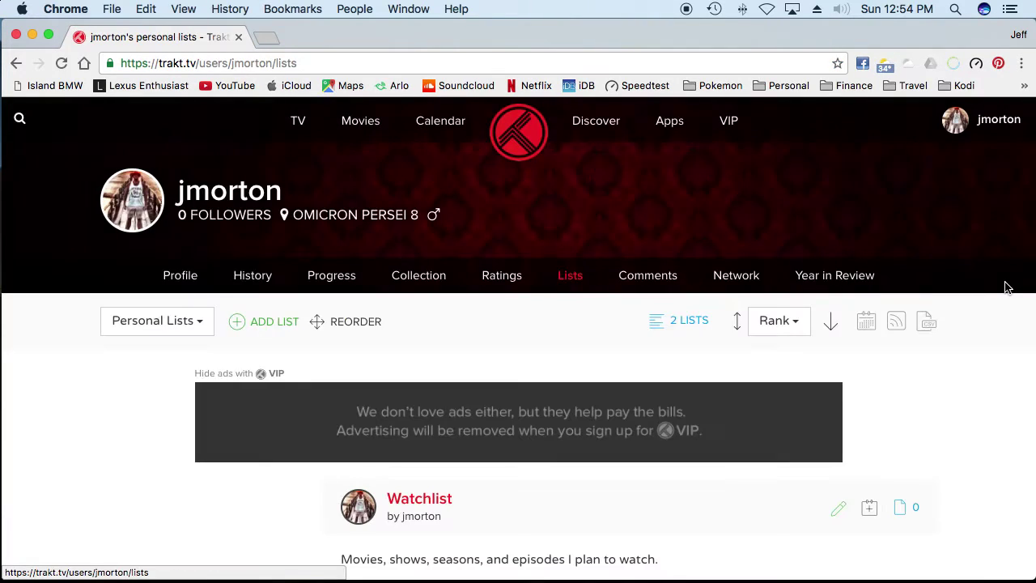
scroll(312, 411, "down", 2)
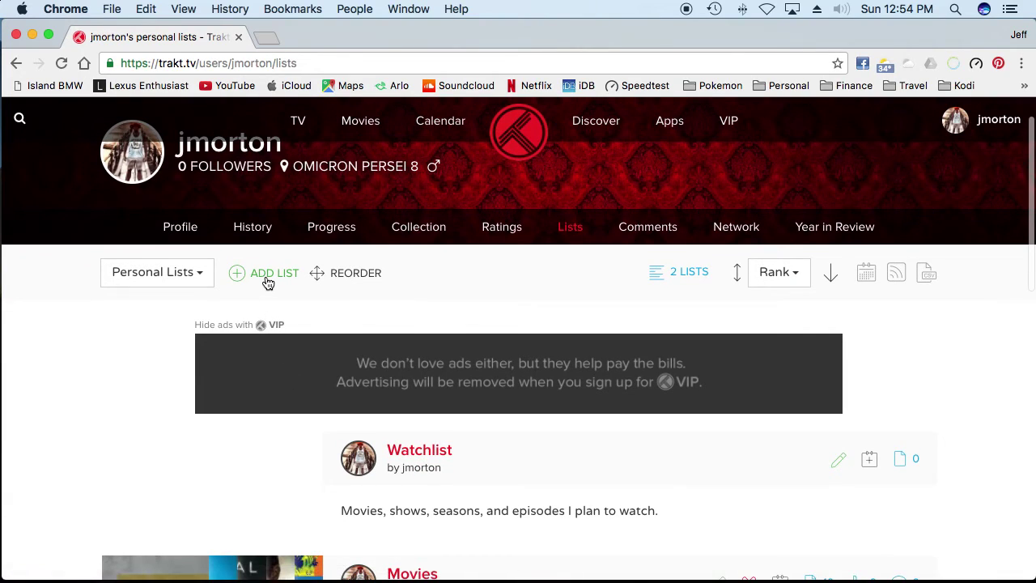
scroll(341, 514, "down", 3)
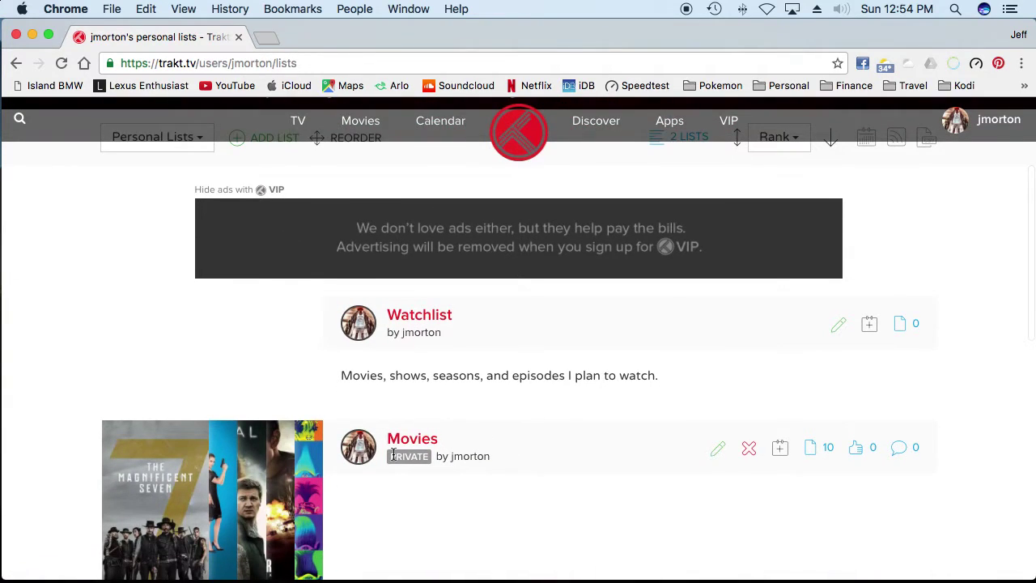
scroll(414, 457, "down", 5)
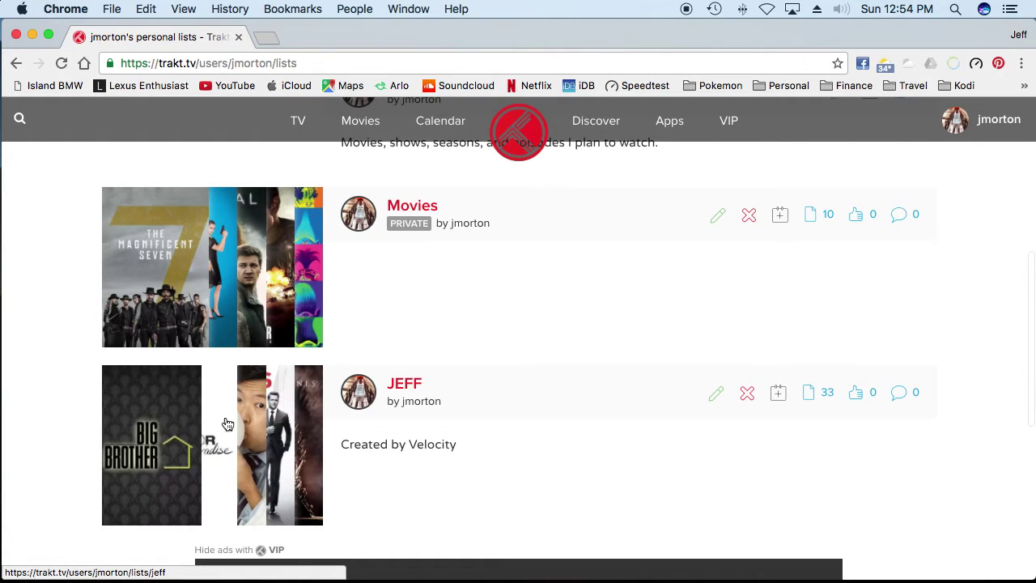
scroll(438, 393, "up", 9)
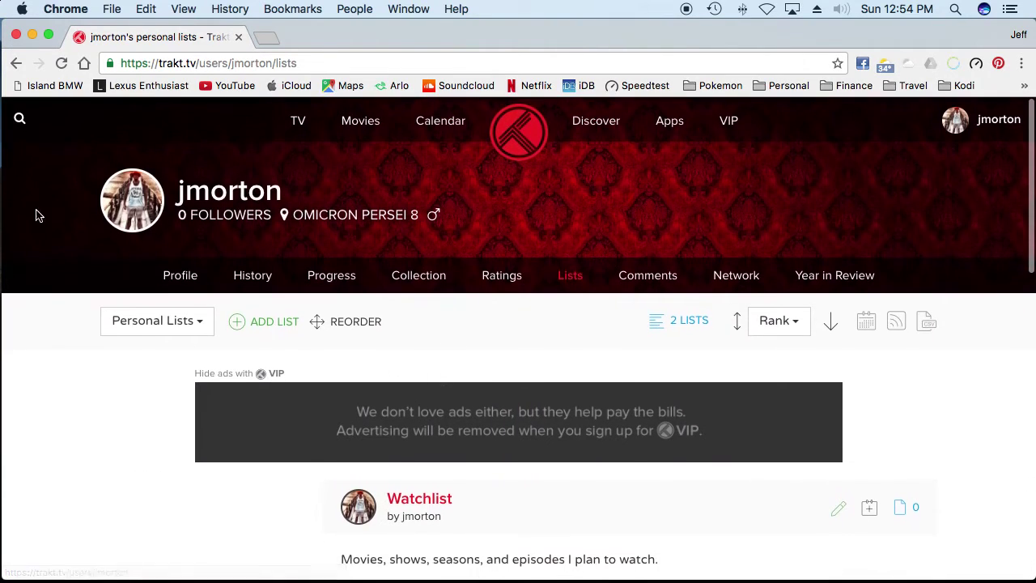
left_click(19, 118)
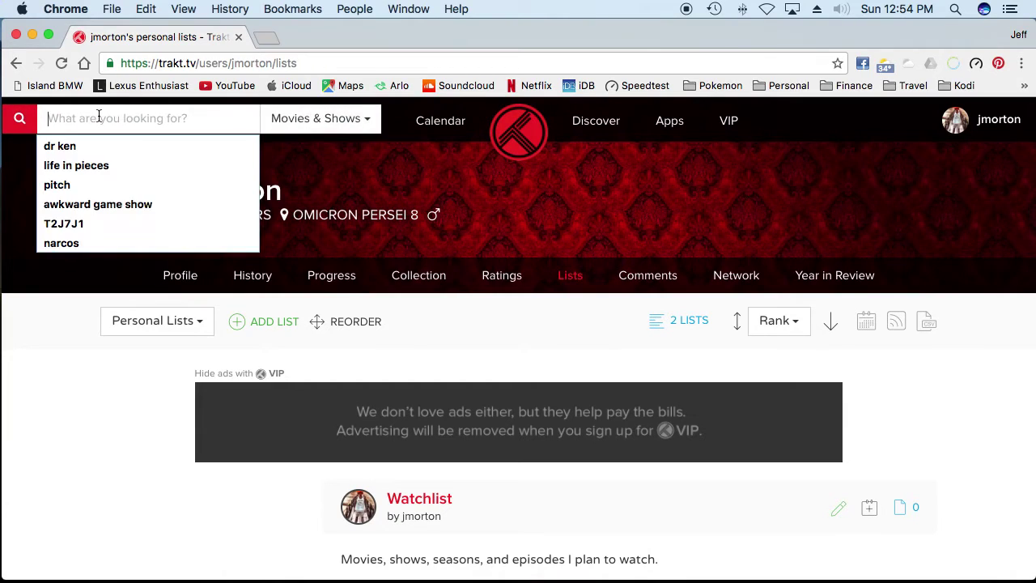
Step: Search Trakt for 'game of thrones' and check which lists the show is on
type("game of thrones")
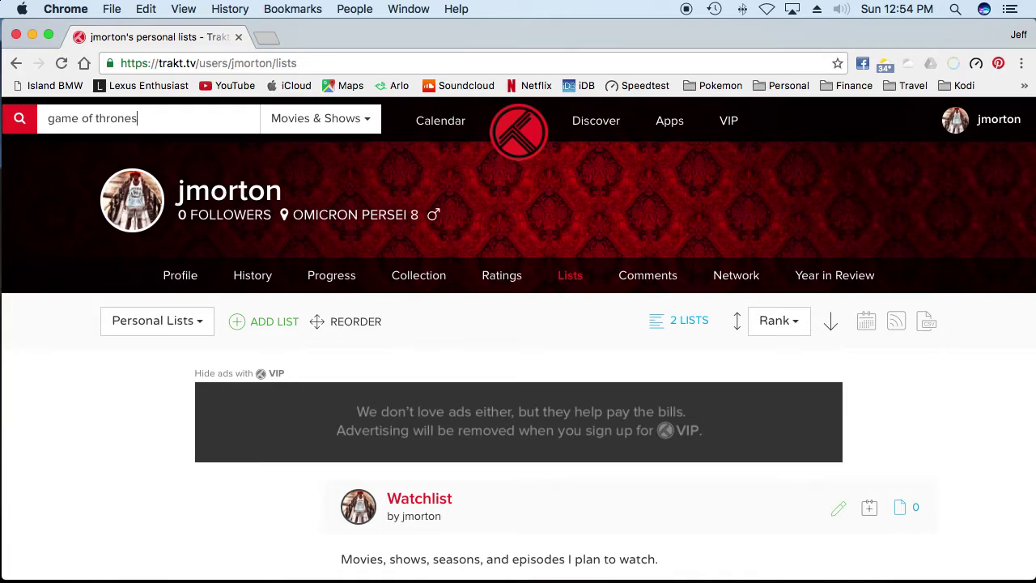
key("Return")
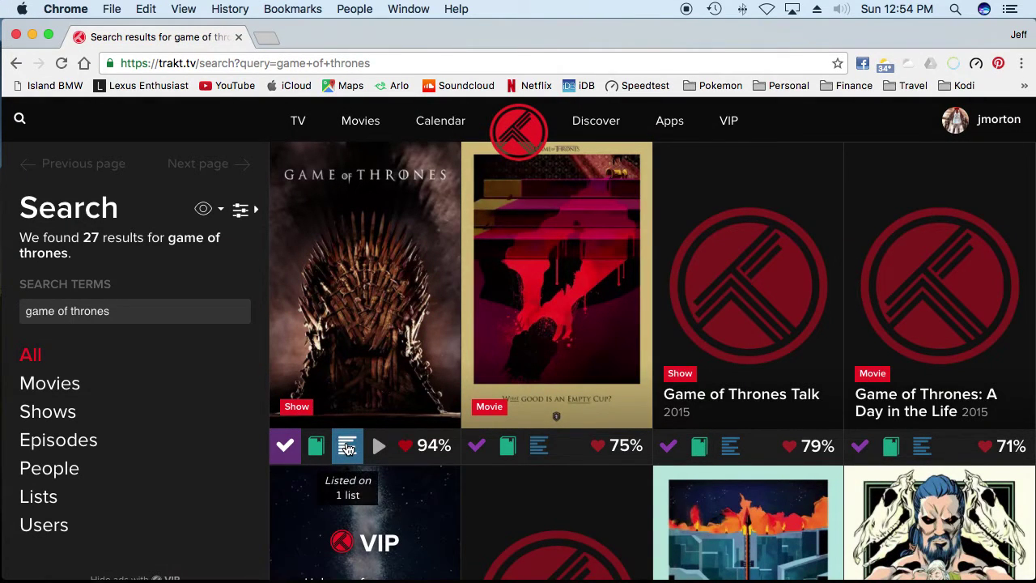
left_click(347, 443)
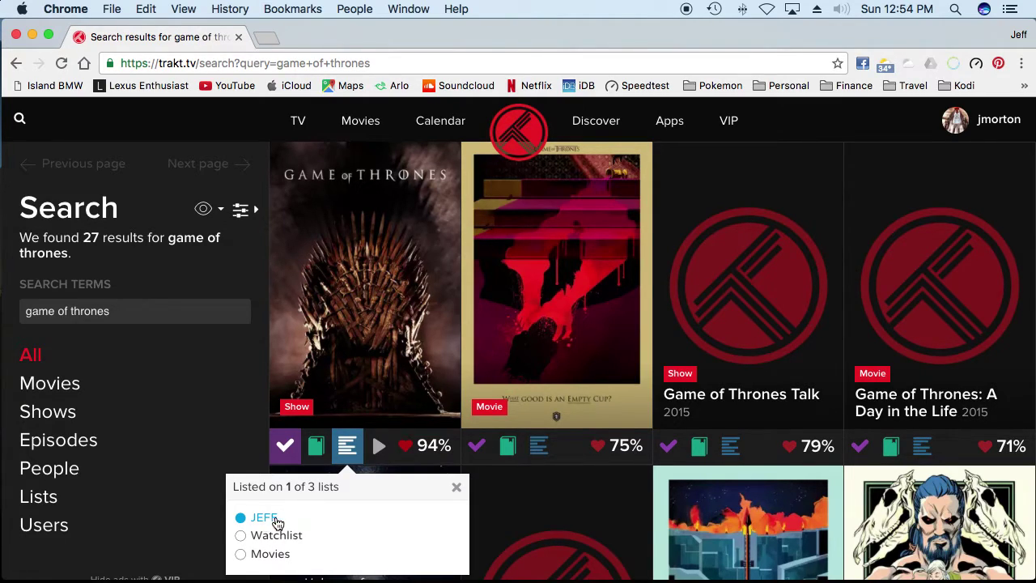
left_click(456, 488)
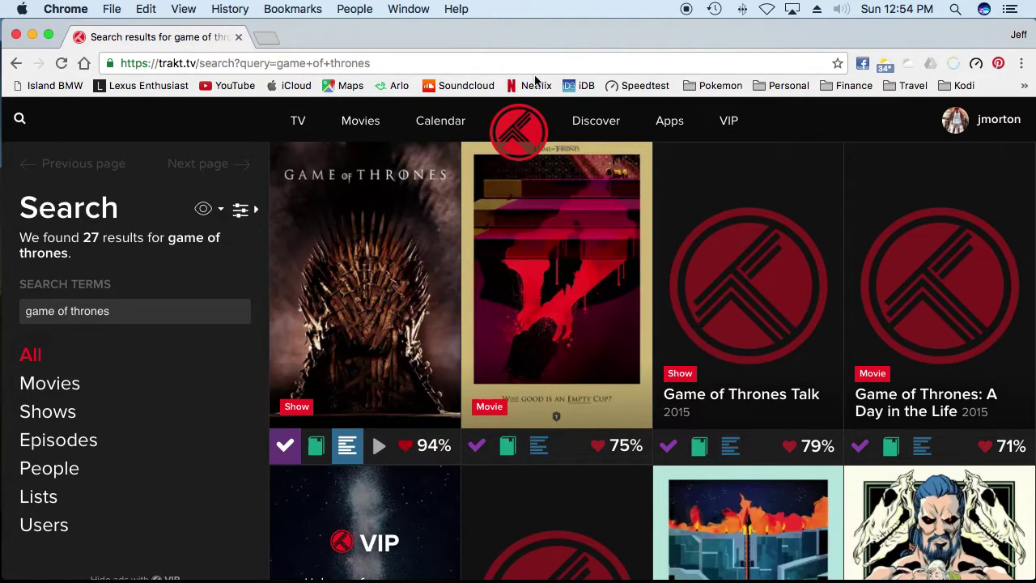
left_click(961, 87)
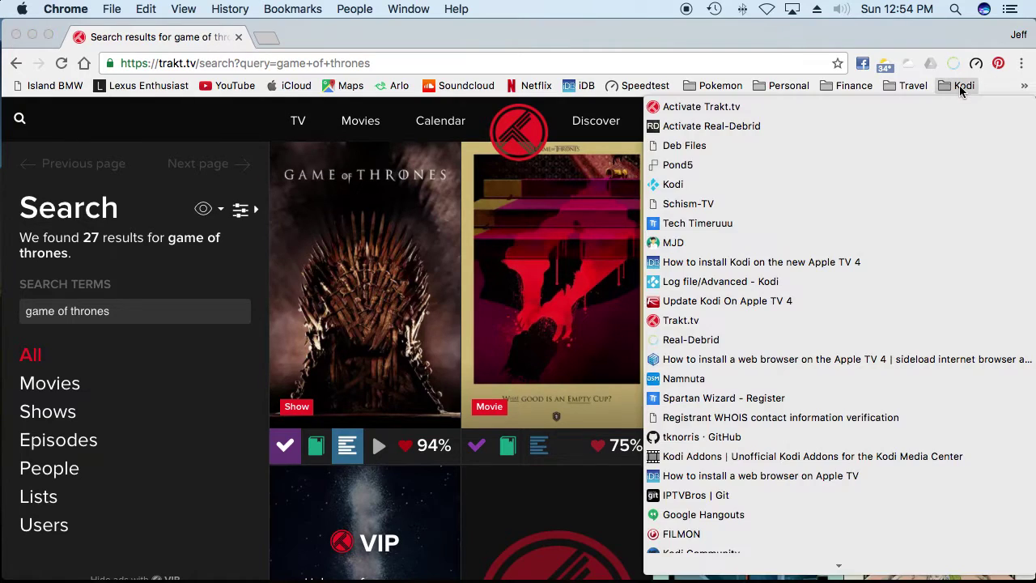
Step: Open trakt.tv/activate, request a Trakt for Kodi device code, and start entering it
left_click(701, 106)
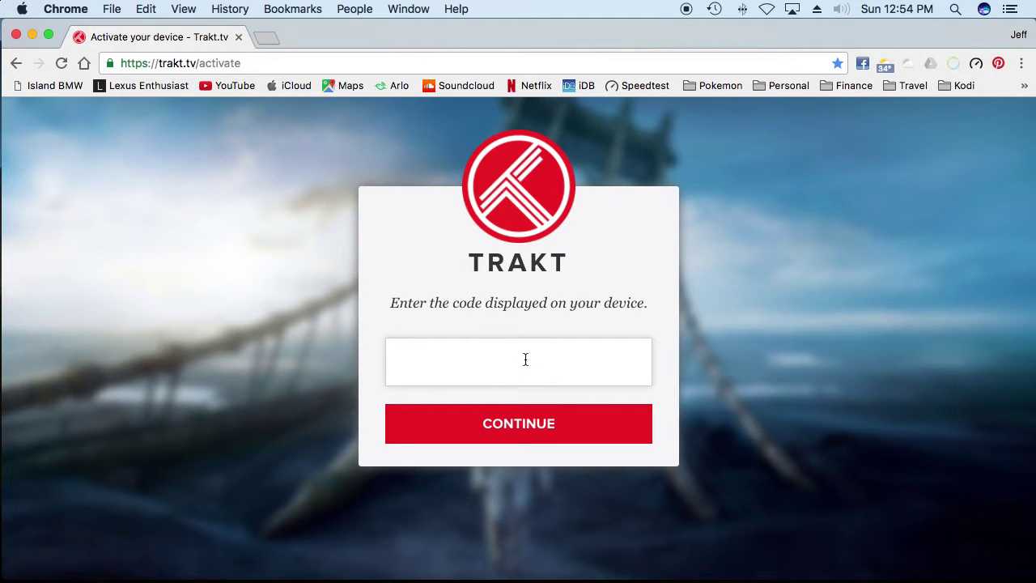
key("ctrl+Up")
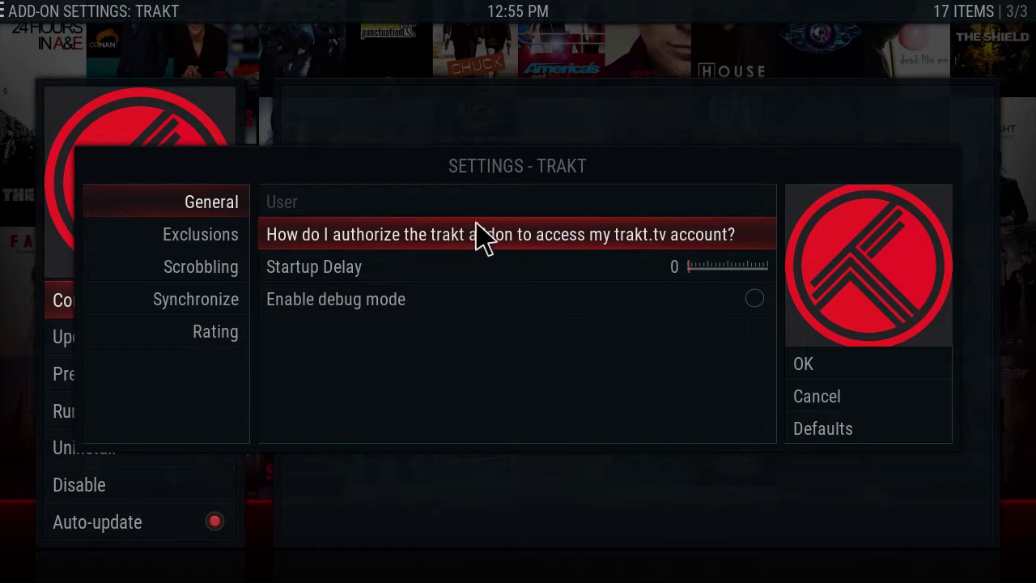
left_click(534, 234)
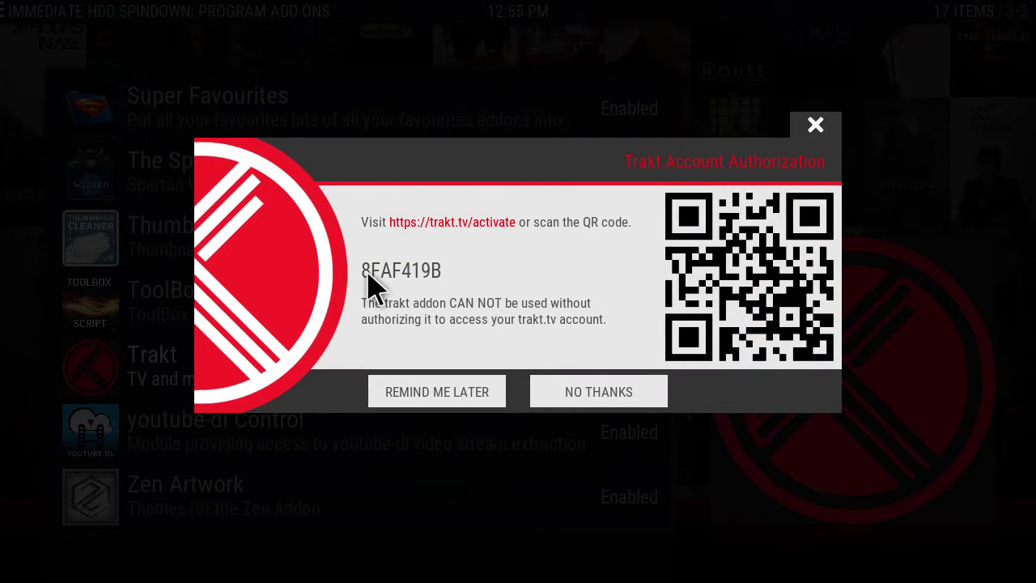
key("ctrl+Up")
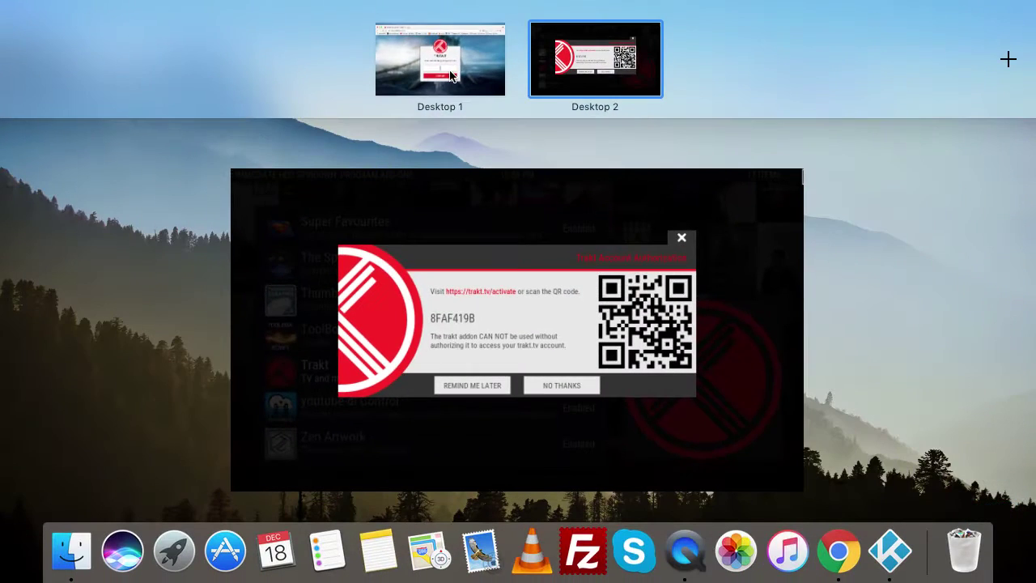
left_click(443, 48)
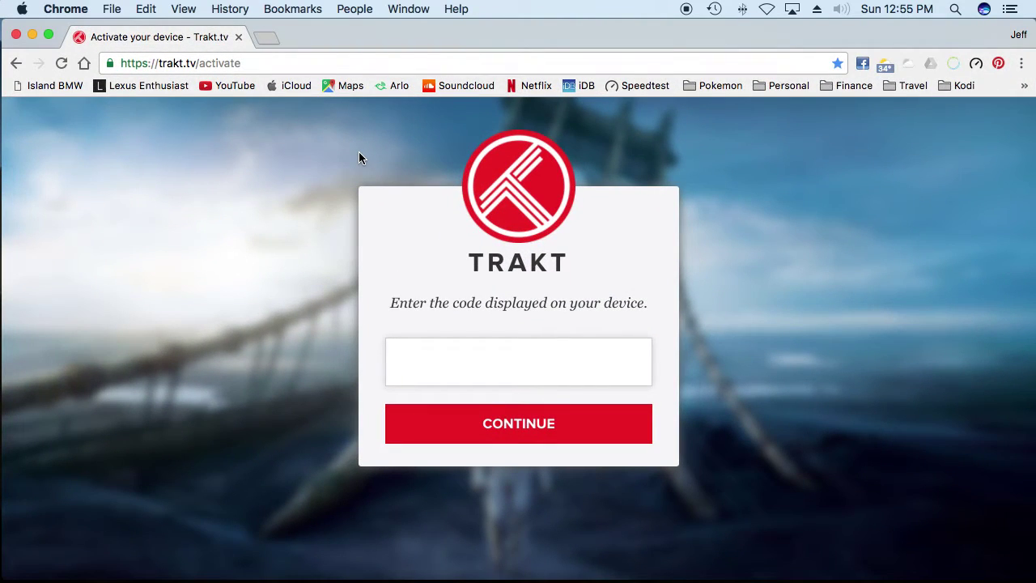
type("8FAF")
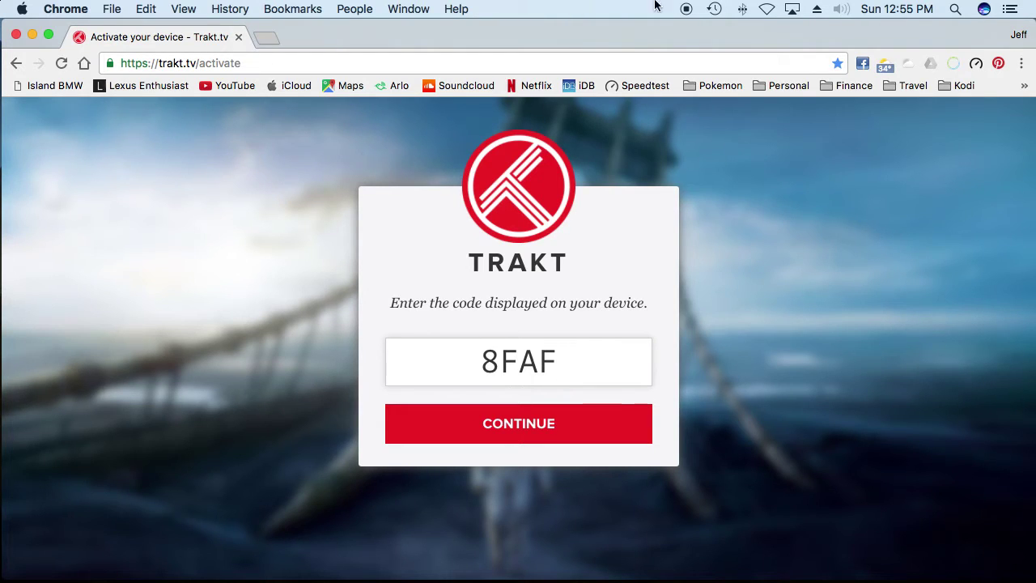
Step: Complete the device code, continue, approve Trakt for Kodi, and switch back to Kodi
key("ctrl+Up")
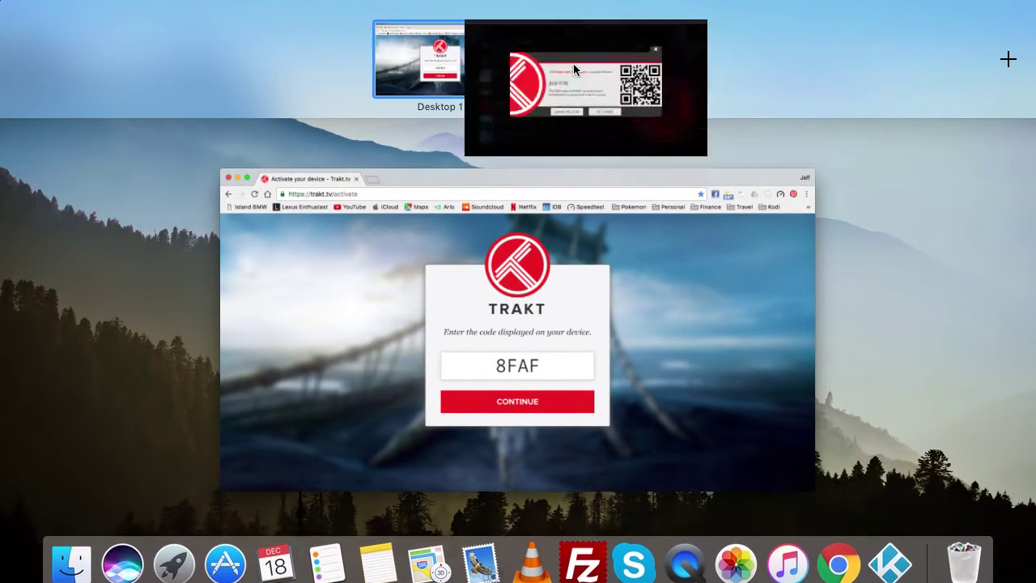
left_click(573, 63)
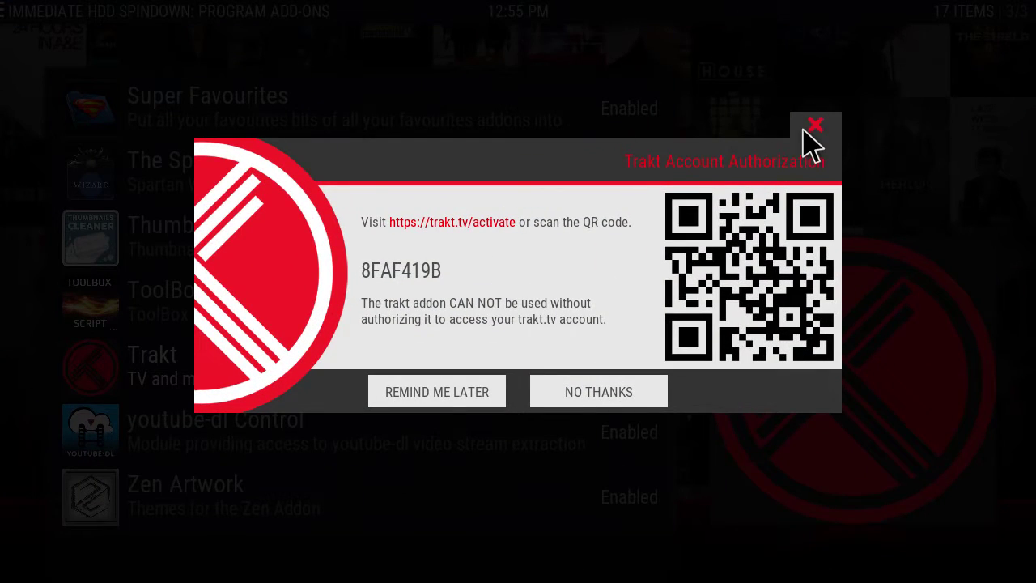
key("ctrl+Up")
left_click(598, 83)
key("ctrl+Up")
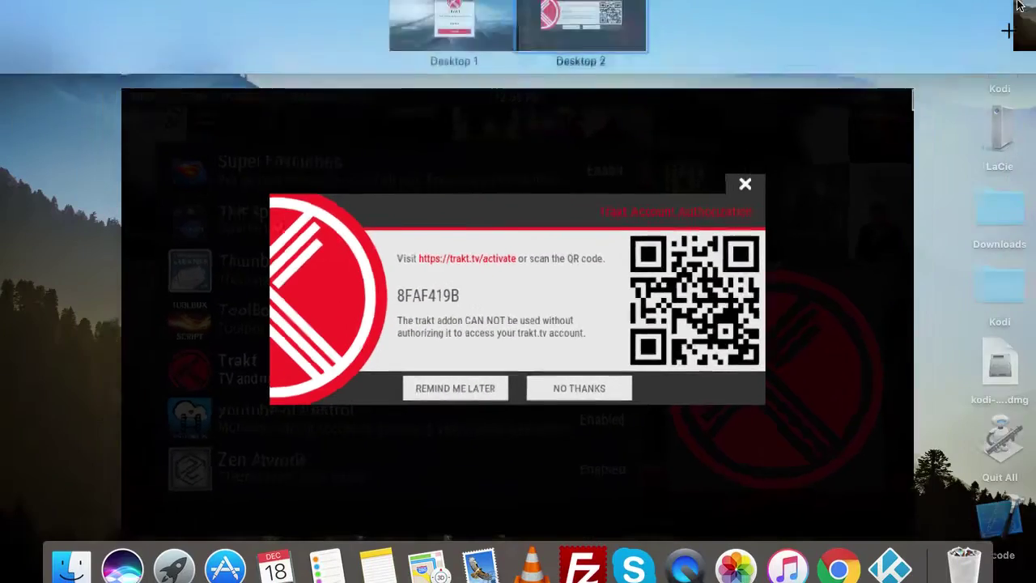
left_click(490, 45)
type("419B")
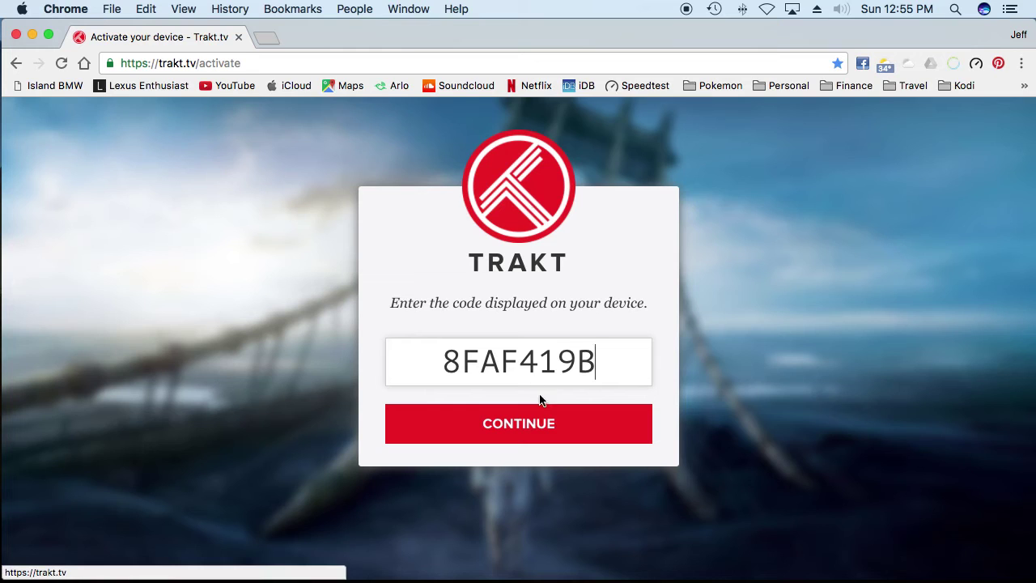
left_click(537, 431)
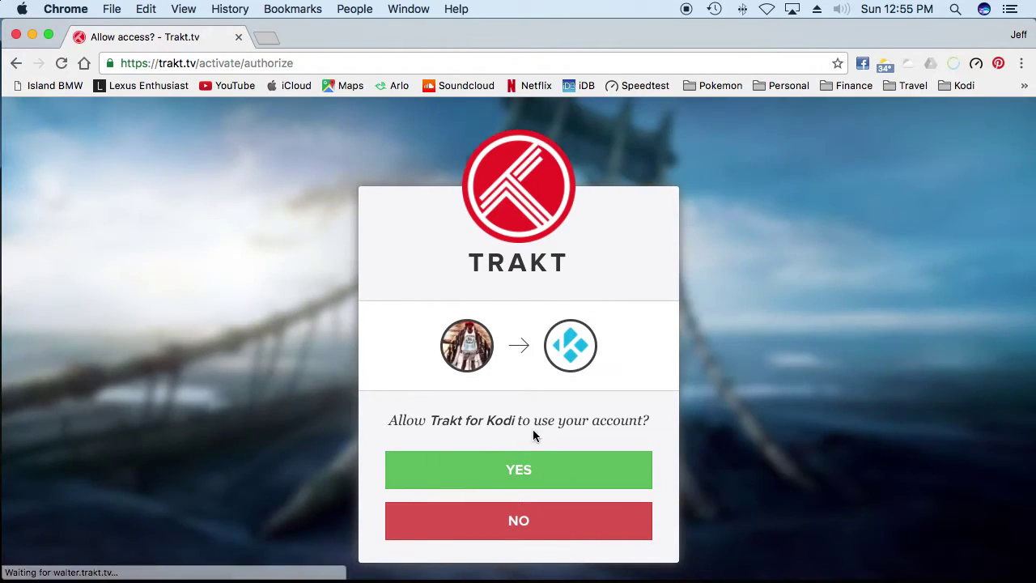
left_click(519, 471)
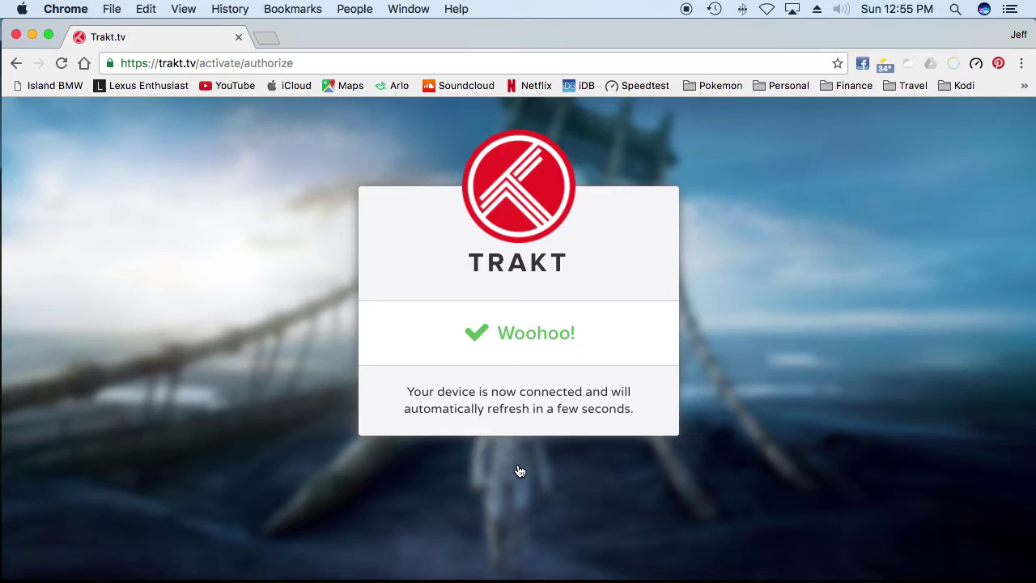
key("ctrl+Up")
left_click(623, 57)
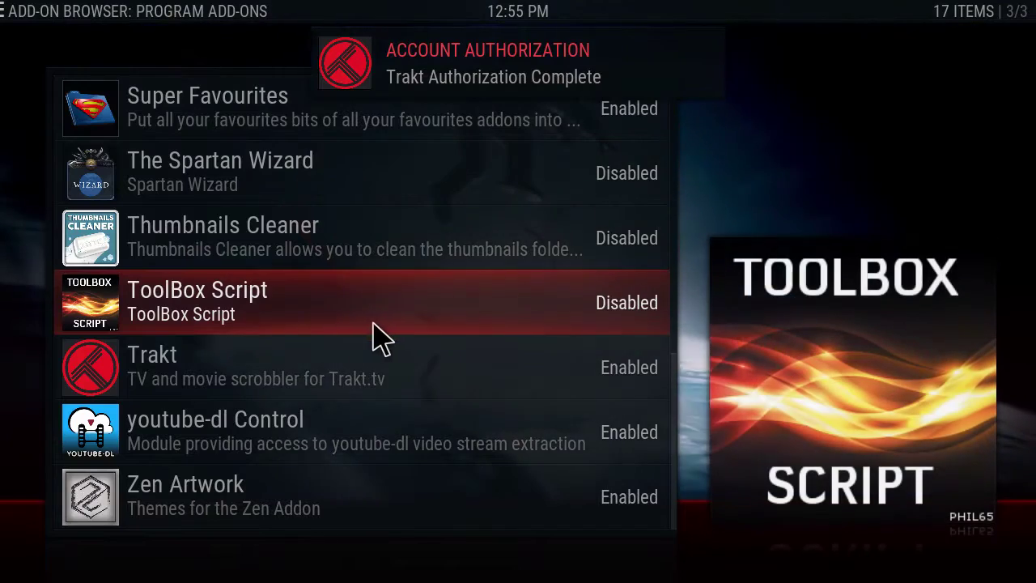
Step: Back out to Kodi's home screen and open Exodus from the home submenu
key("super+q")
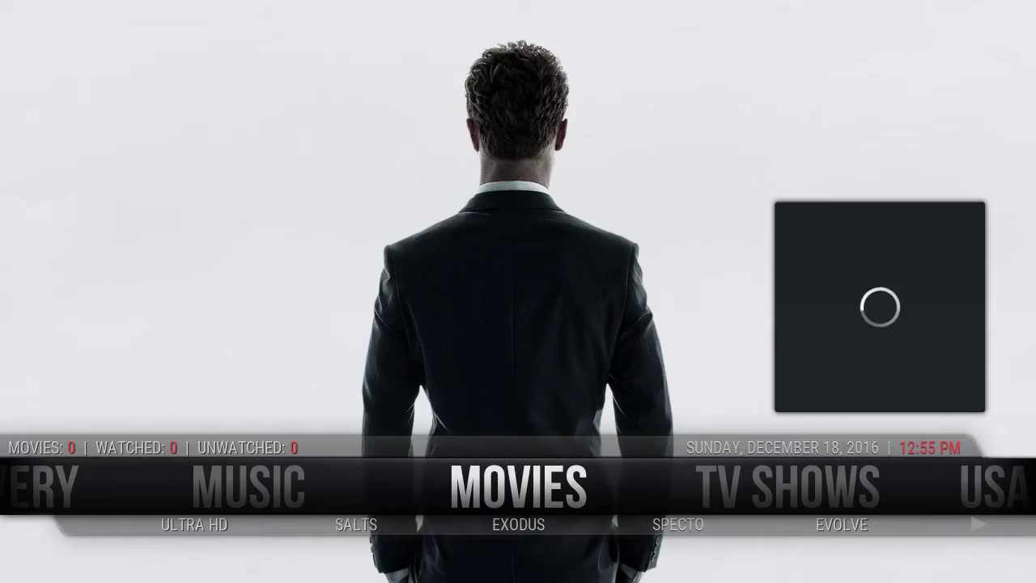
key("Left")
key("Left")
key("Left")
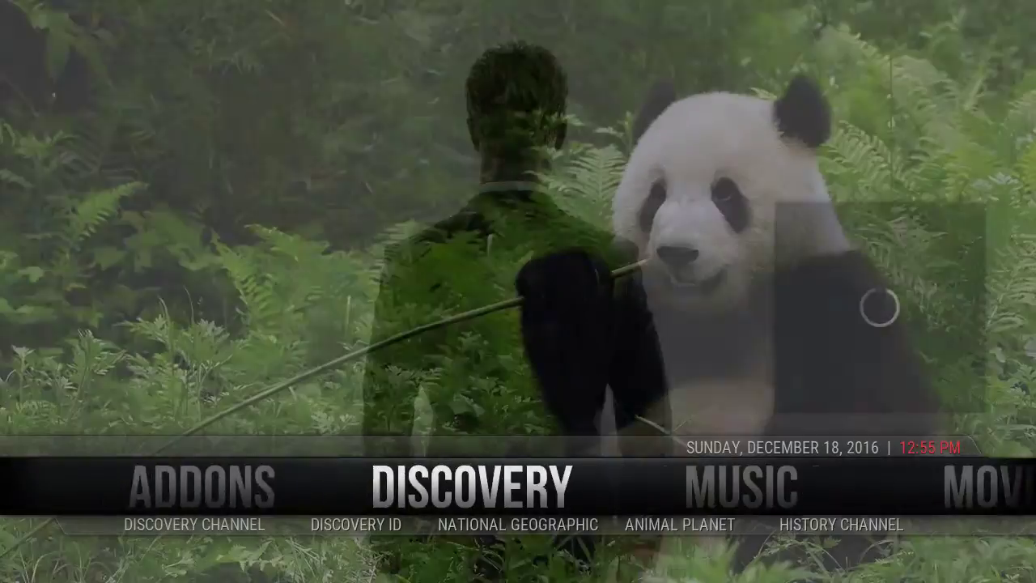
key("Down")
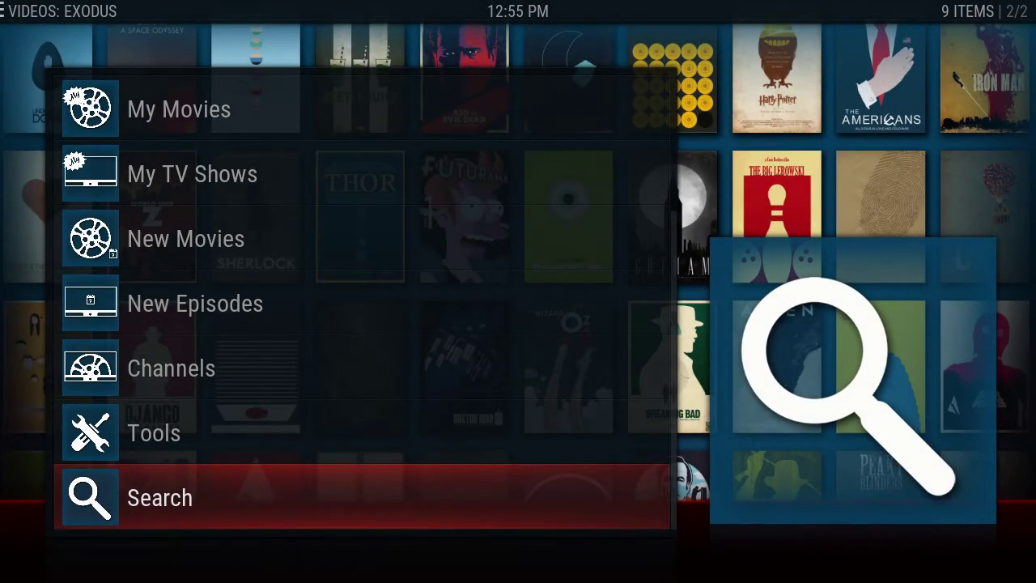
Step: In Exodus, go to Tools > SETTINGS : Accounts and start Trakt Authorization
key("Up")
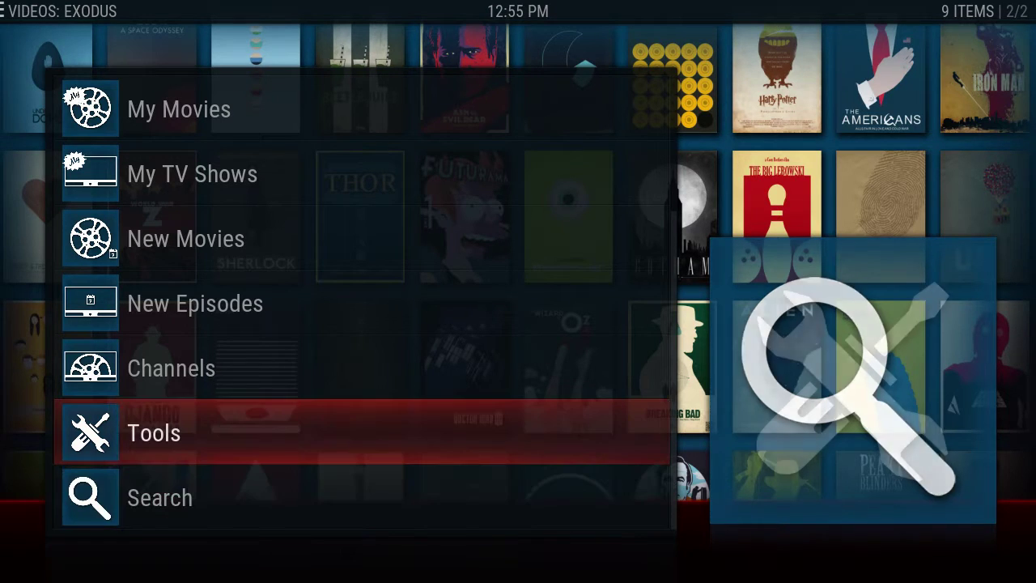
key("Return")
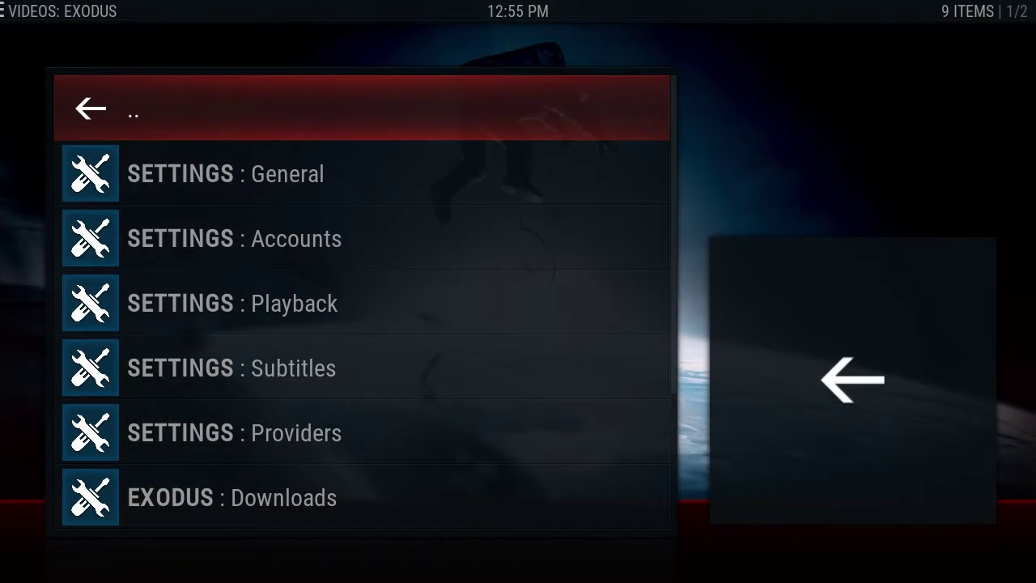
key("Down")
key("Down")
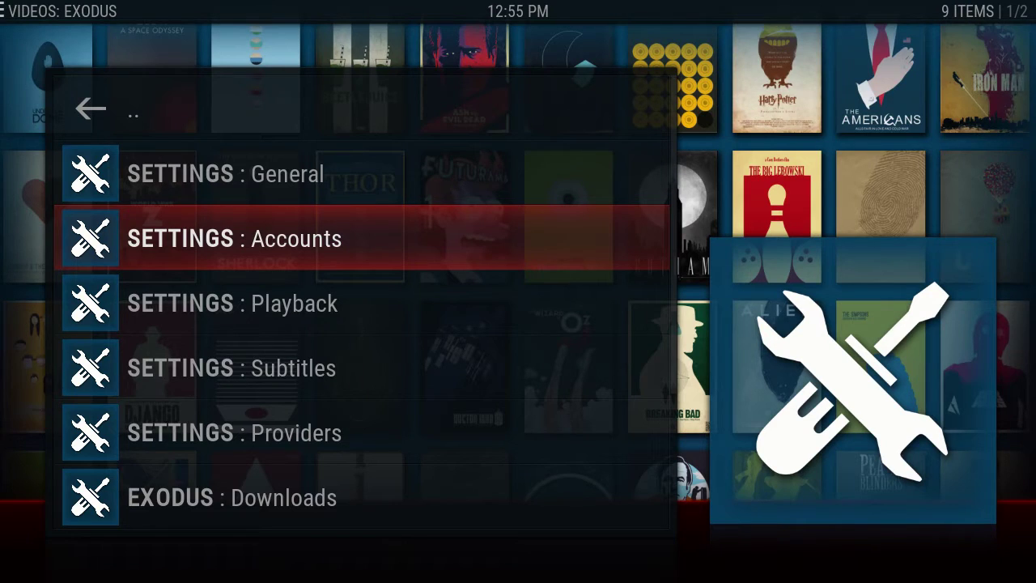
key("Return")
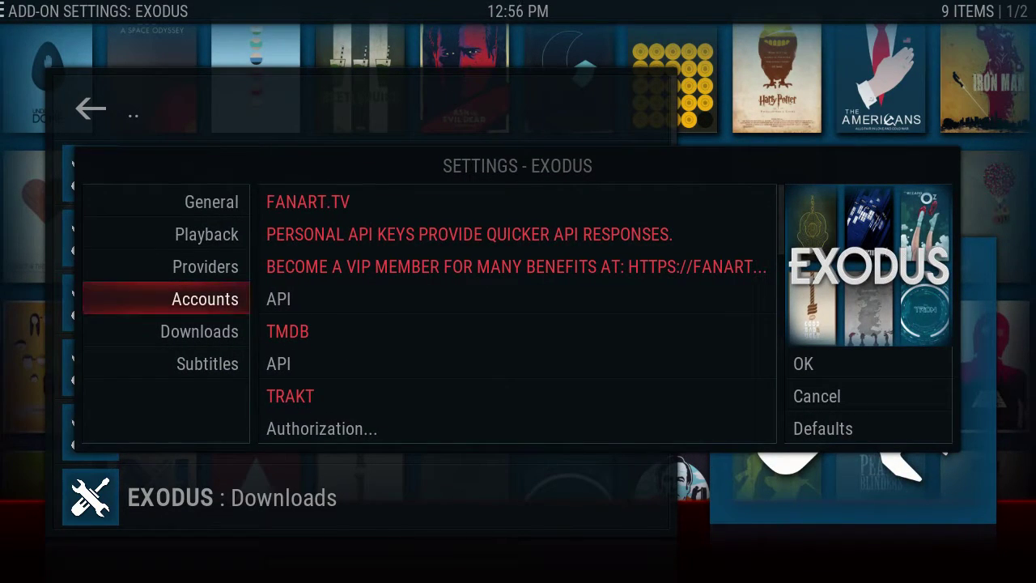
key("Right")
key("Down")
key("Down")
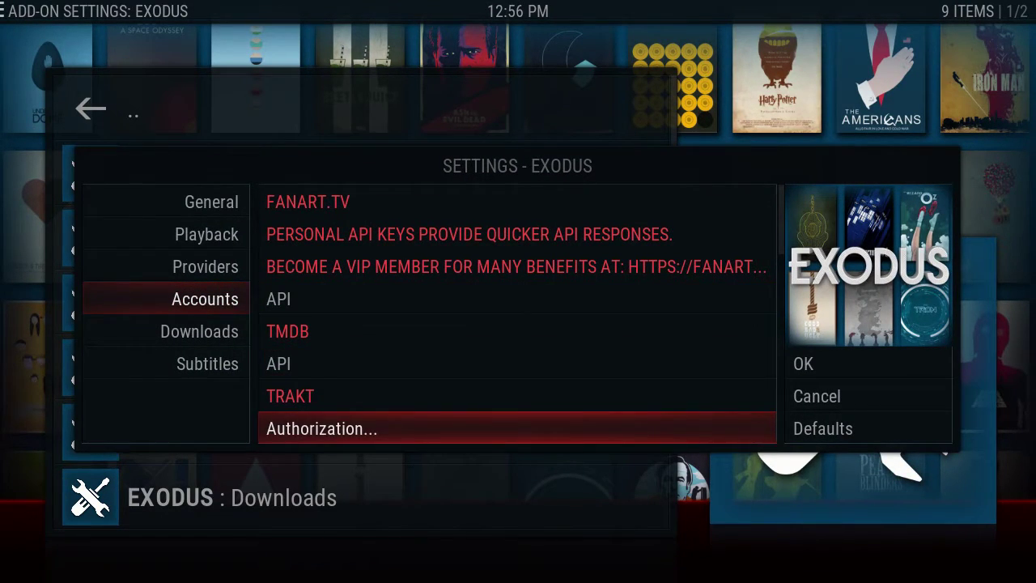
key("Return")
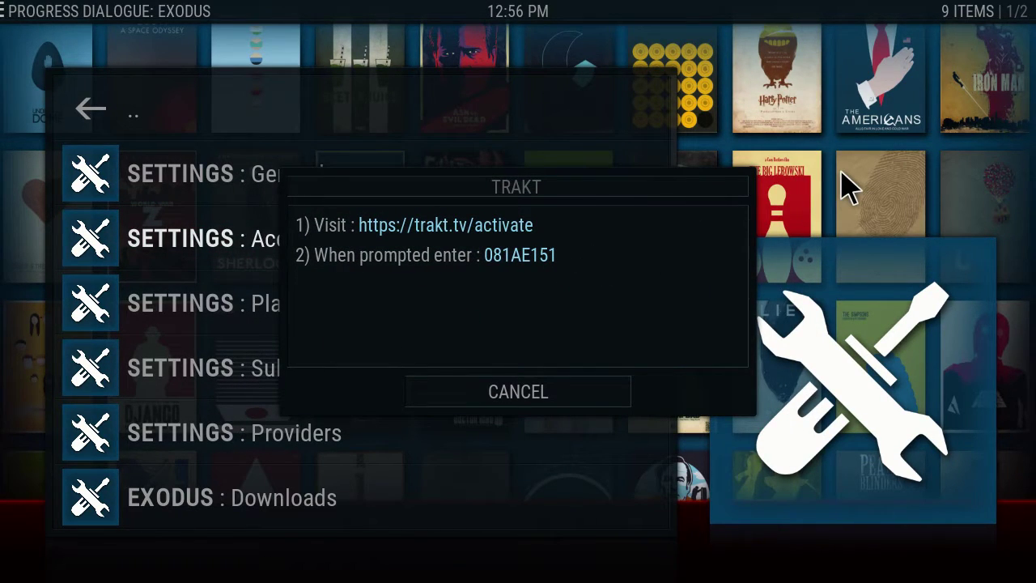
key("ctrl+Up")
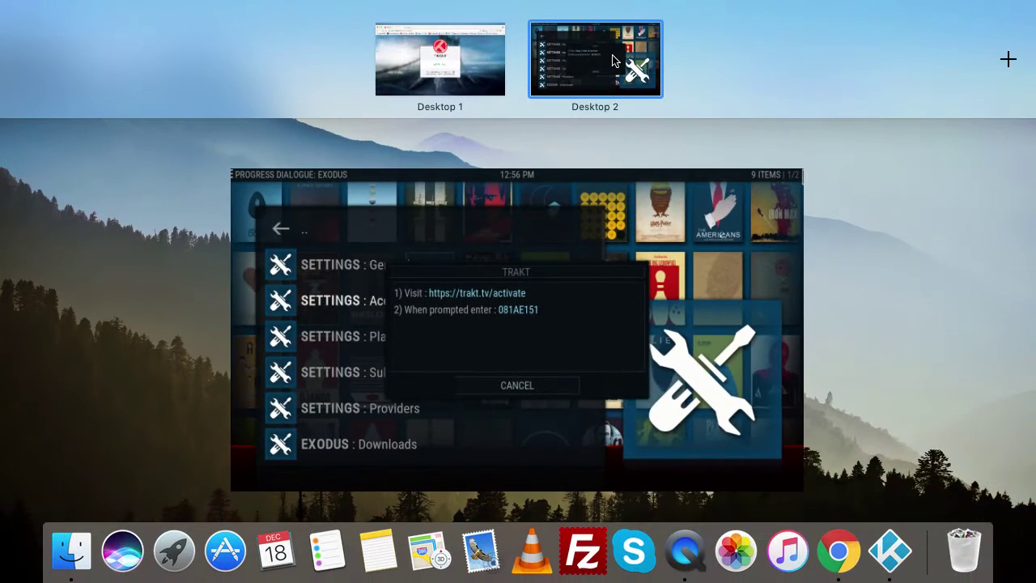
left_click(841, 109)
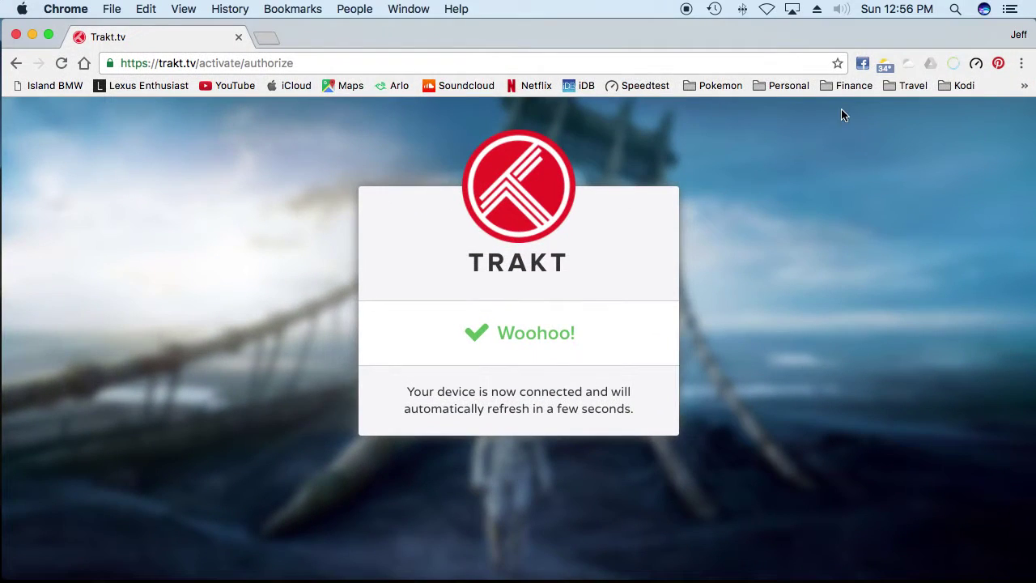
left_click(960, 86)
mouse_move(906, 86)
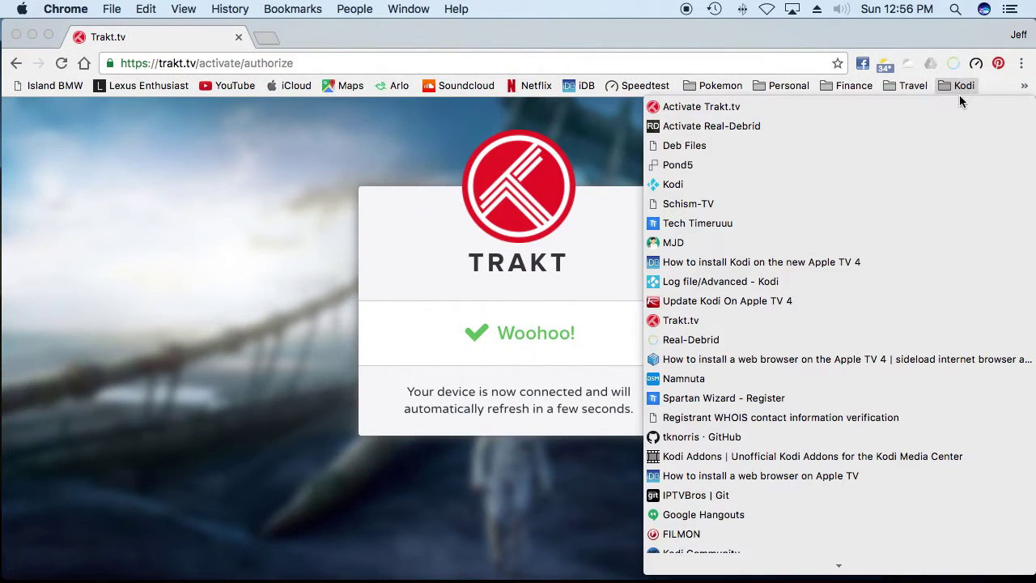
left_click(950, 105)
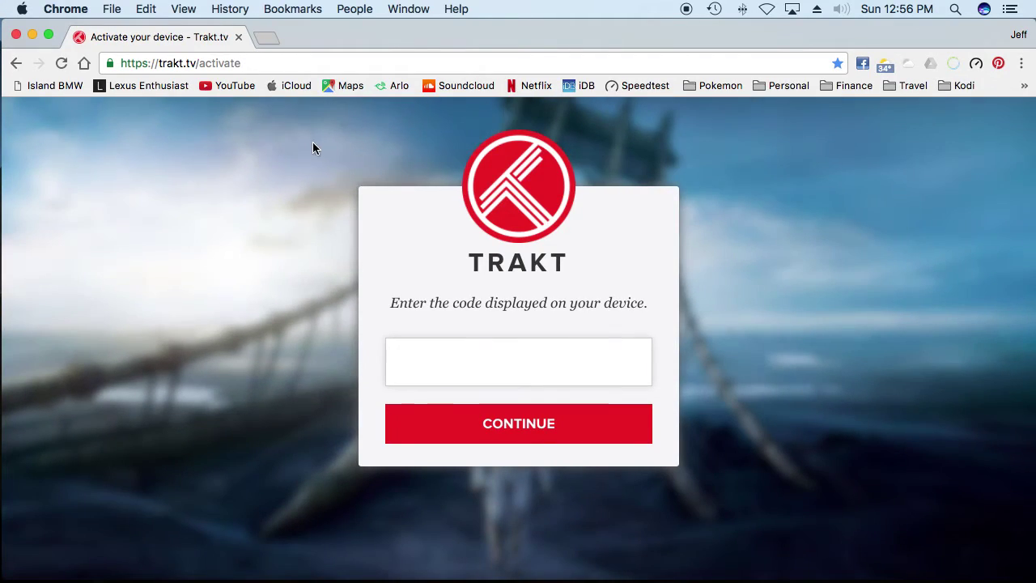
key("ctrl+Up")
left_click(601, 64)
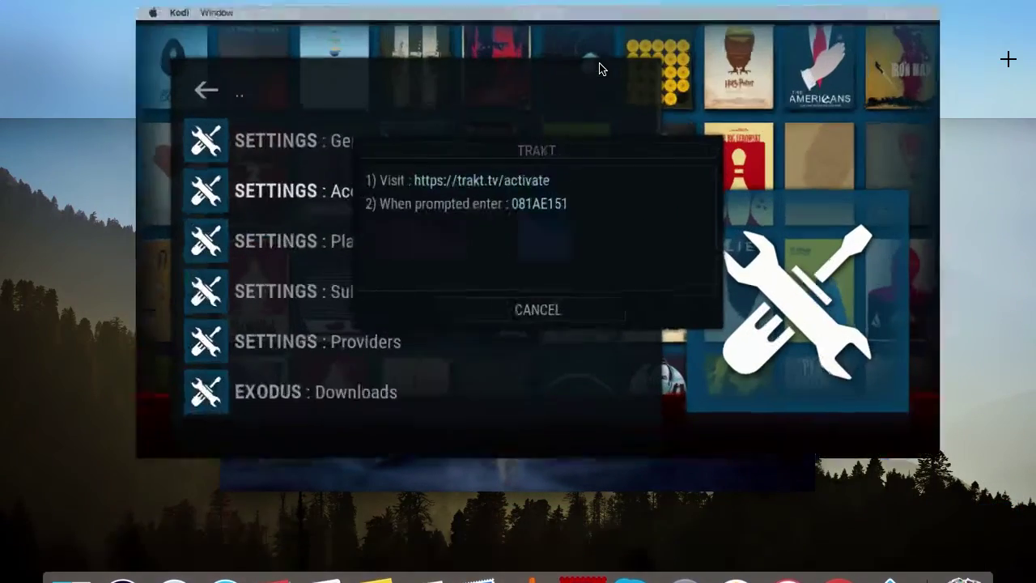
key("ctrl+Up")
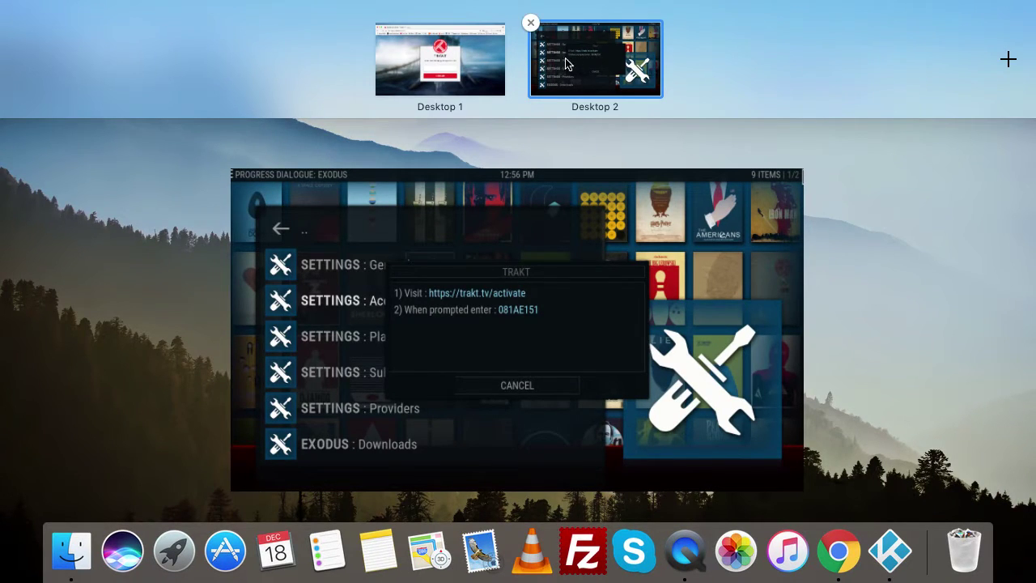
left_click(439, 61)
type("0")
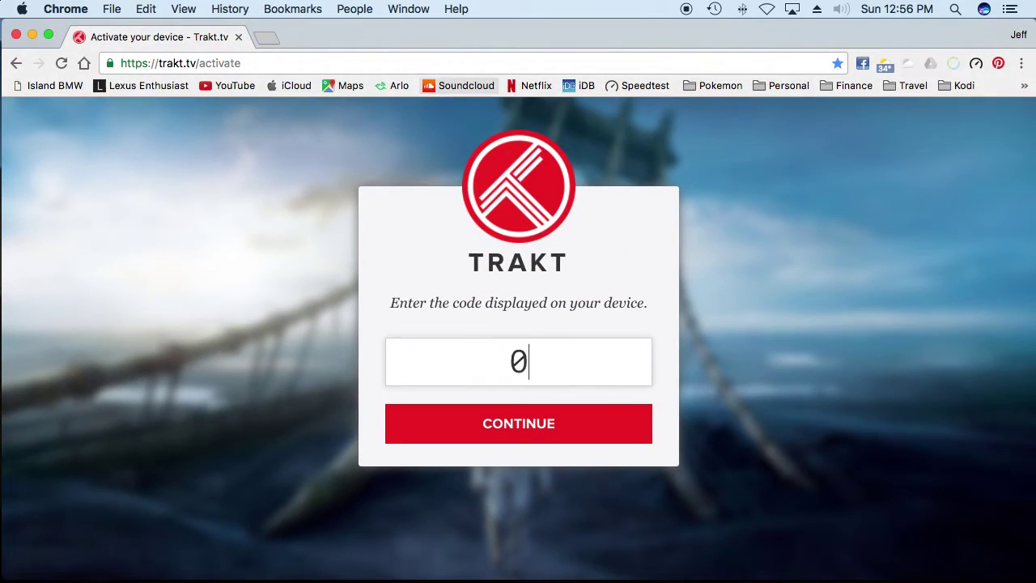
type("81AE")
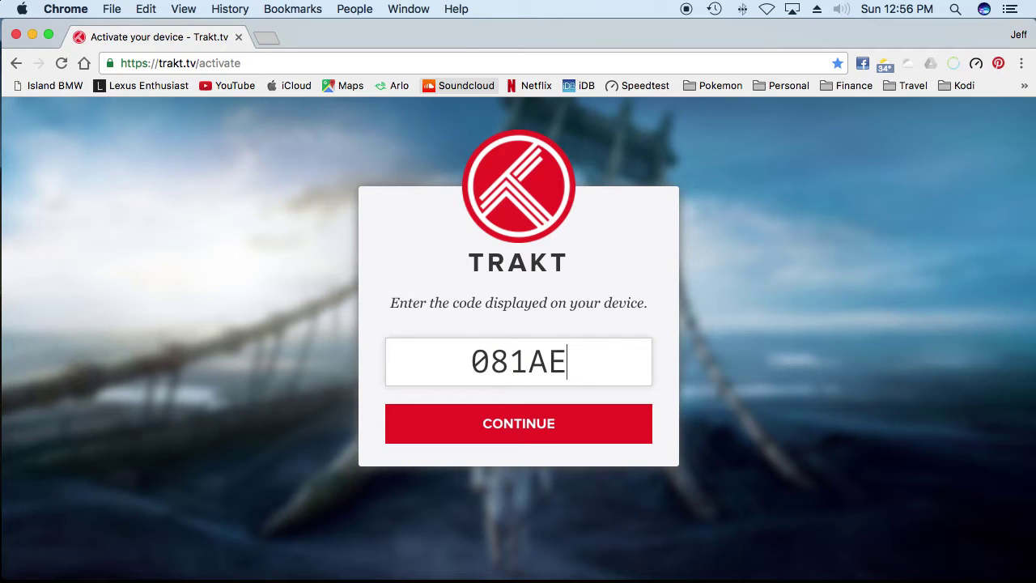
key("ctrl+Up")
left_click(605, 76)
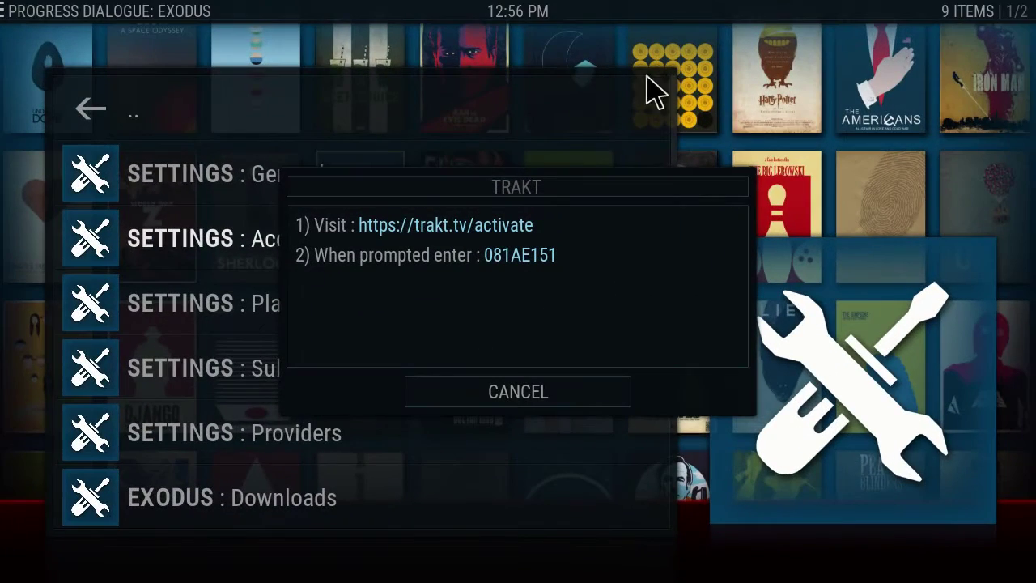
key("ctrl+Up")
left_click(461, 81)
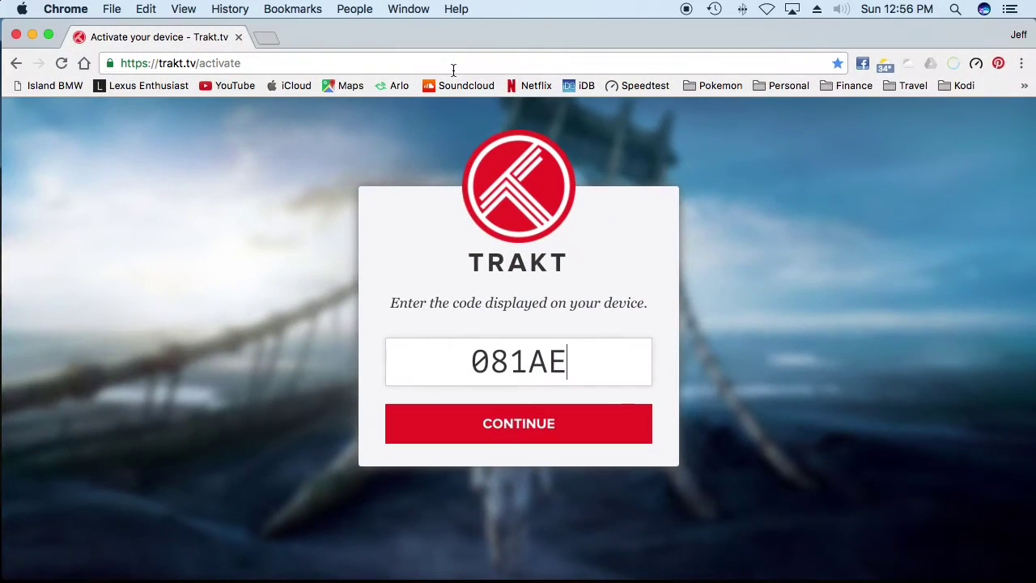
type("151")
key("Return")
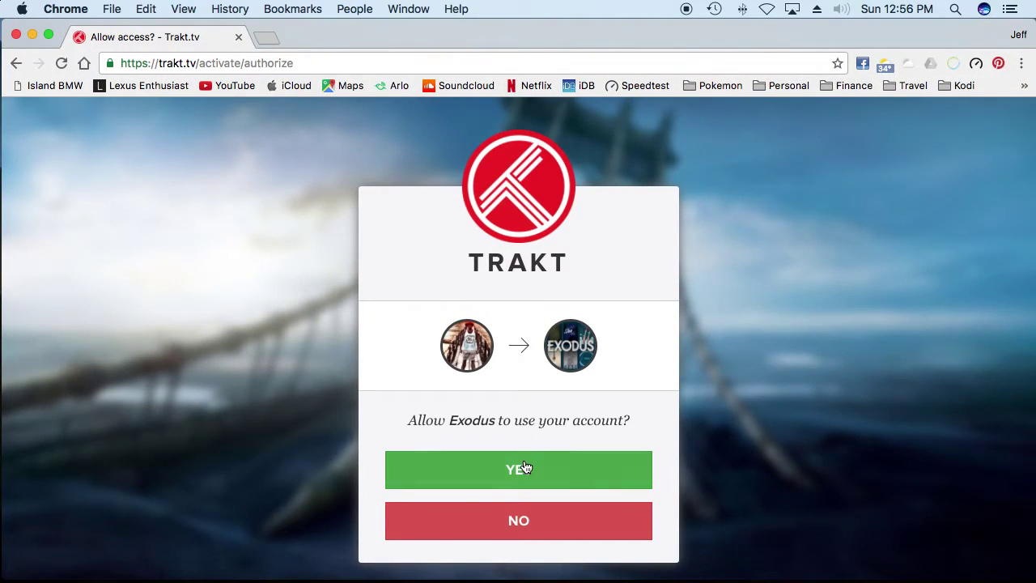
left_click(525, 469)
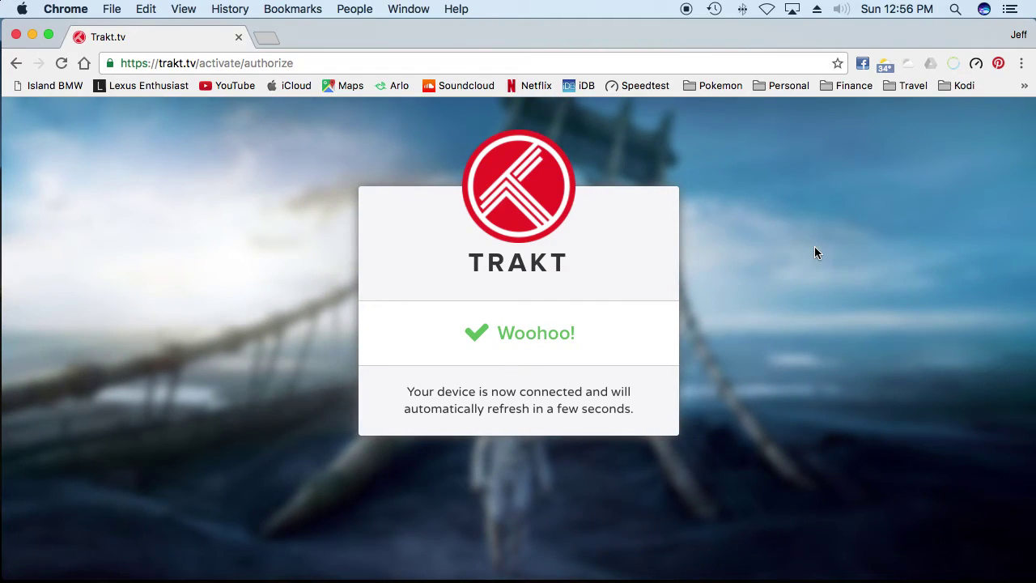
key("ctrl+Up")
left_click(607, 69)
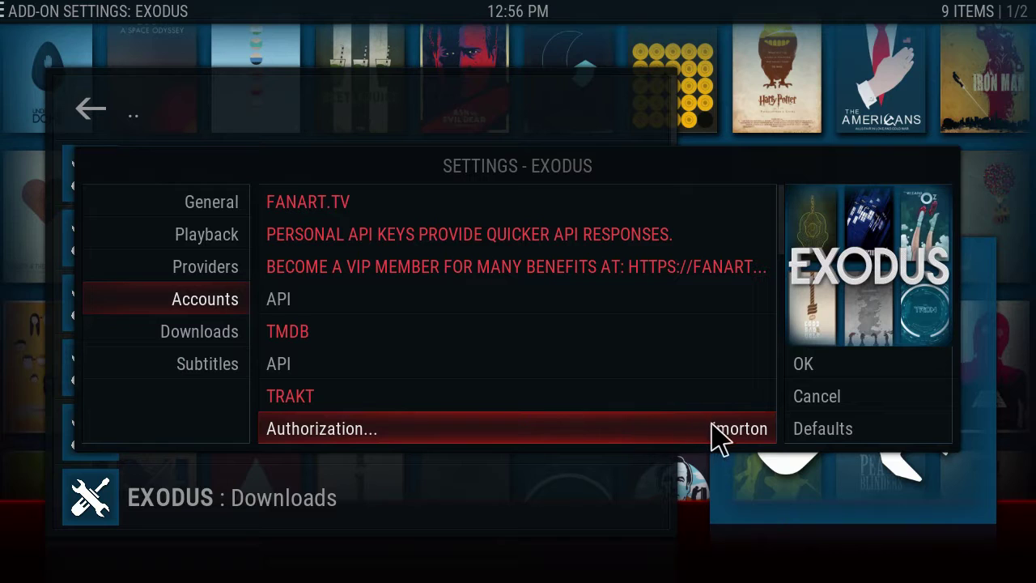
Step: Save Exodus settings, then open TV SHOWS and browse its 16-item show list
left_click(809, 370)
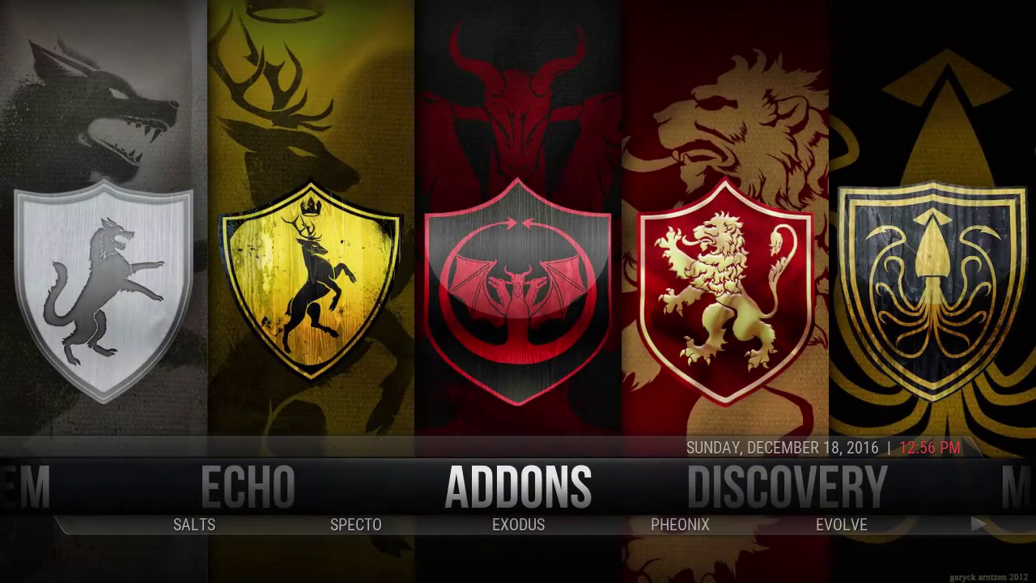
key("Left")
key("Left")
key("Left")
key("Left")
key("Left")
key("Left")
key("Left")
key("Left")
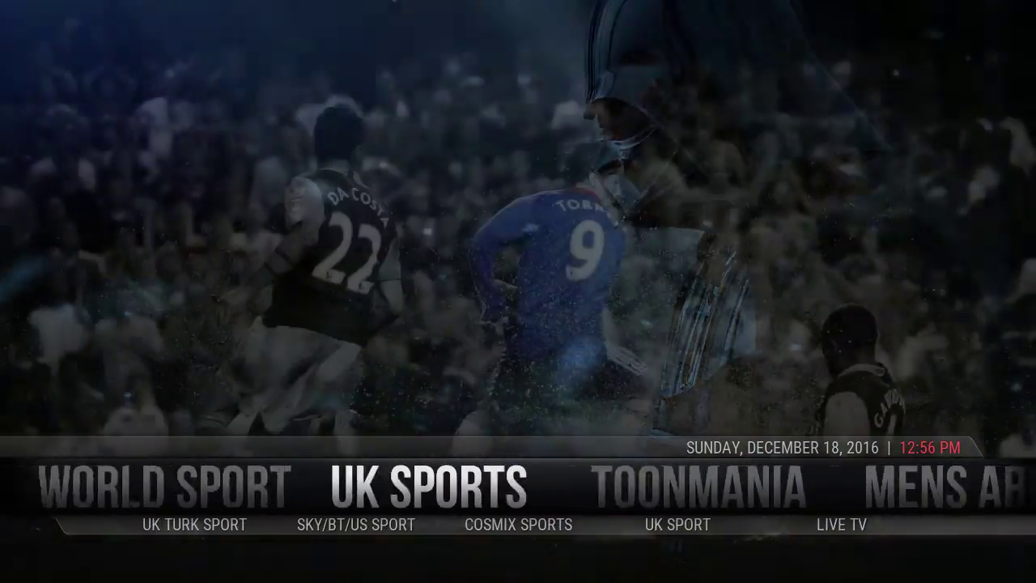
key("Left")
key("Left")
key("Left")
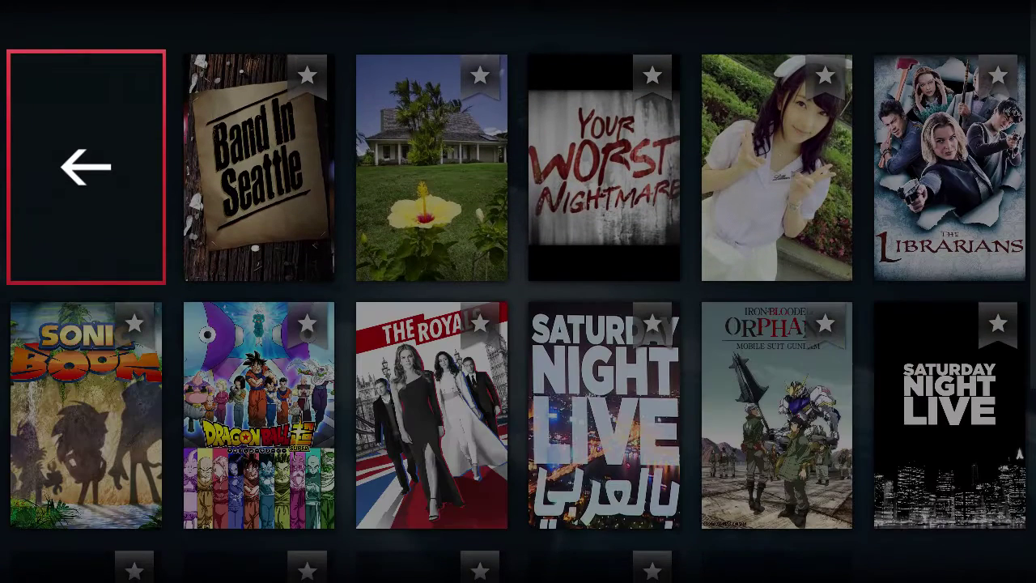
key("Right")
key("Right")
key("Right")
key("Right")
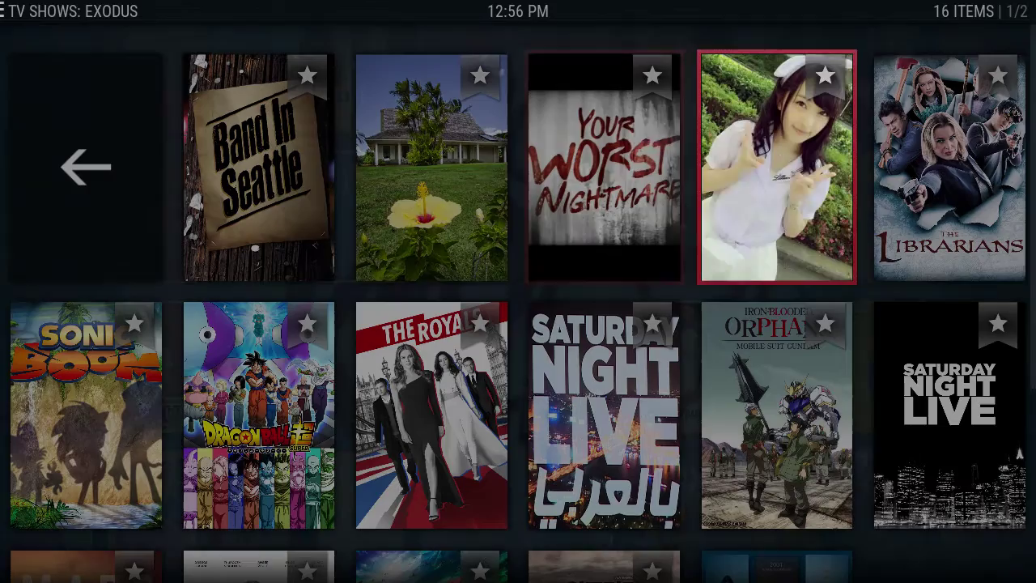
key("Down")
key("Down")
key("Left")
key("Left")
key("Left")
key("Left")
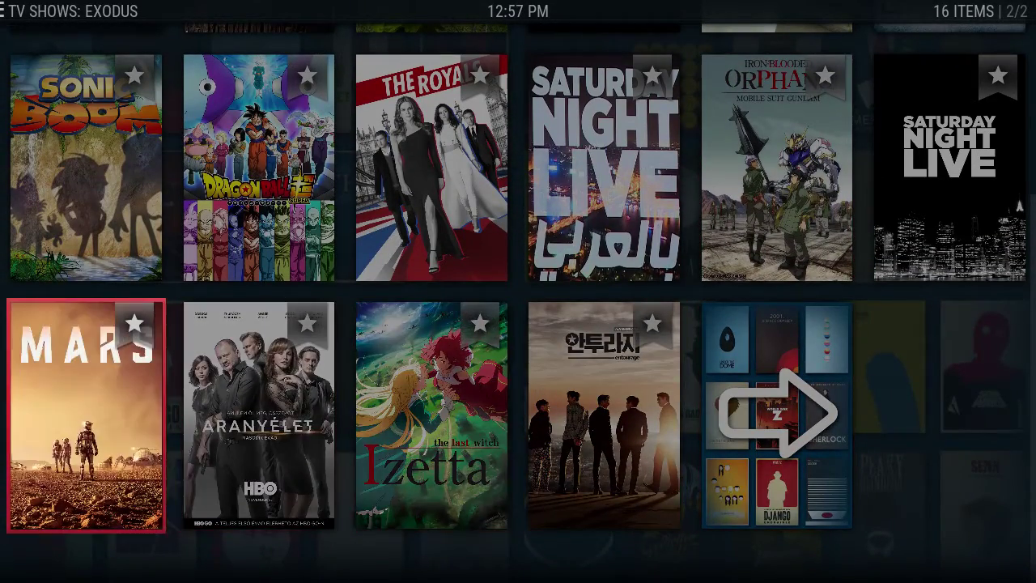
key("Up")
key("Up")
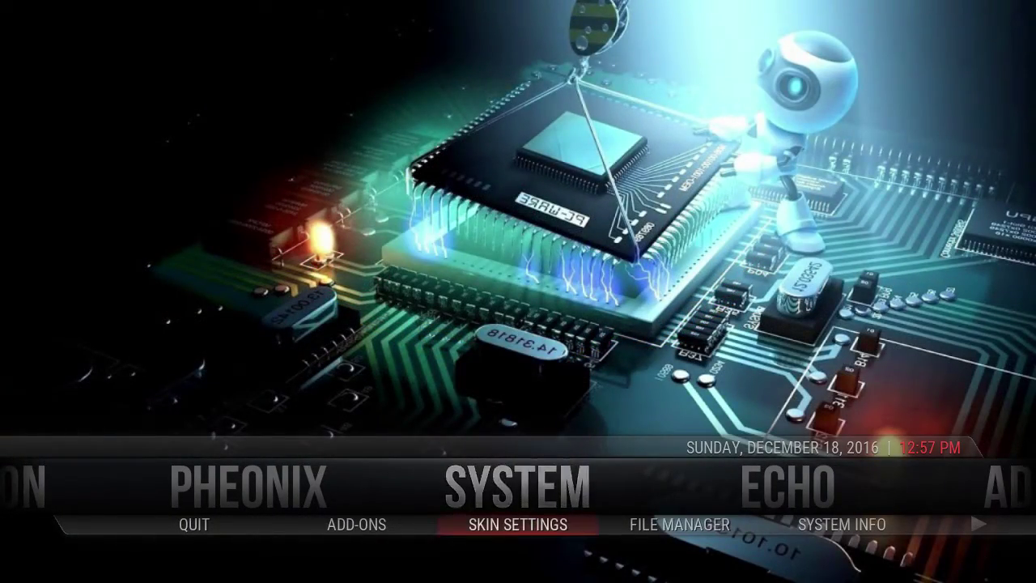
Step: Open Skin Settings' main menu editor and choose a new default action for the TV SHOWS item
key("Return")
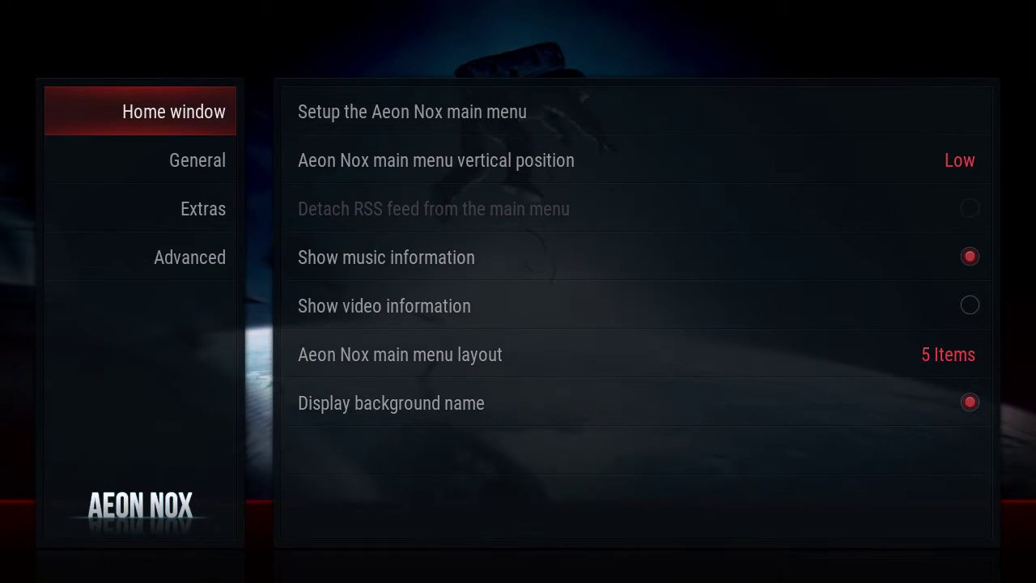
key("Right")
key("Return")
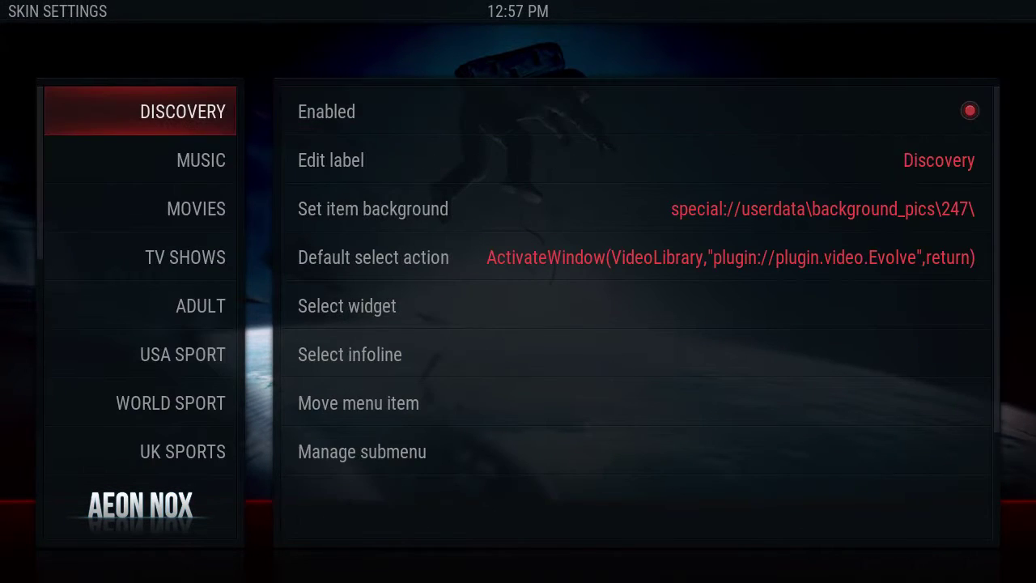
key("Down")
key("Down")
key("Down")
key("Down")
key("Up")
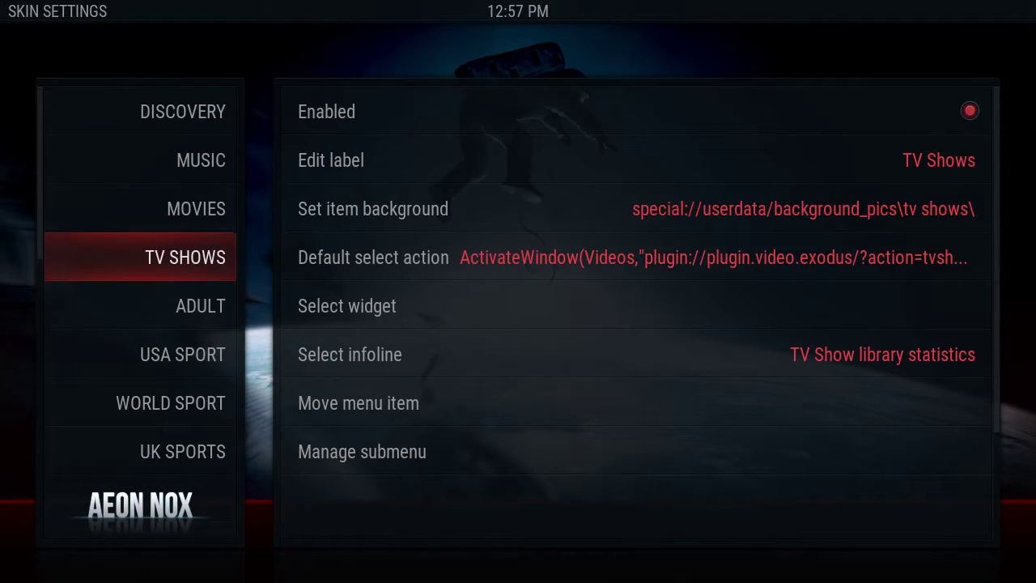
key("Right")
key("Down")
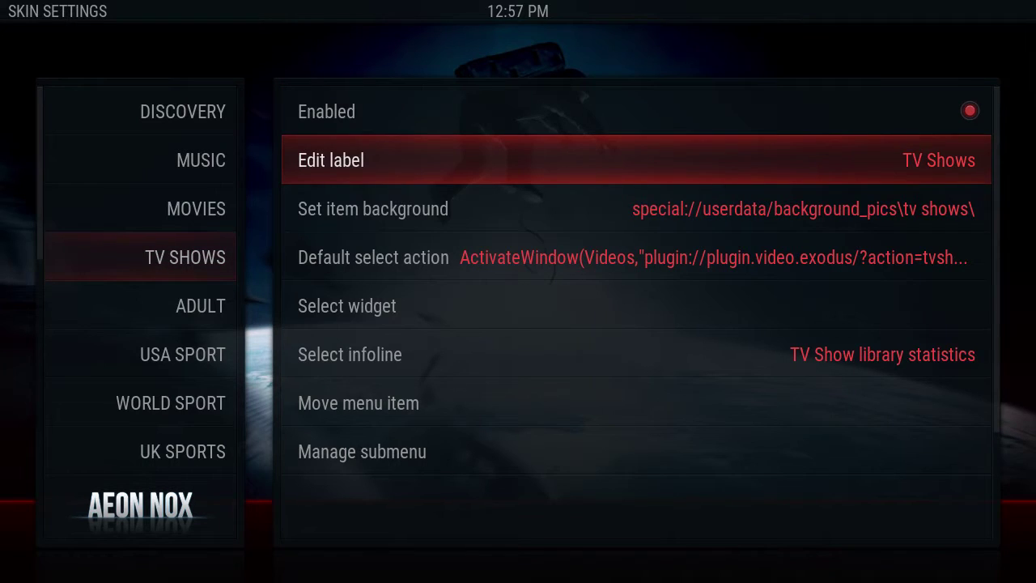
key("Down")
key("Down")
key("Down")
key("Up")
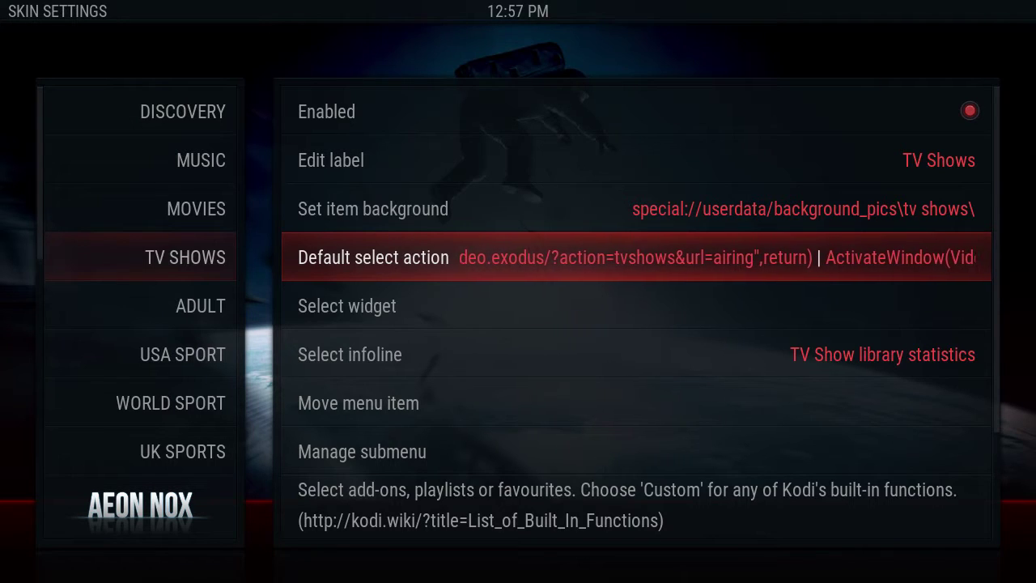
key("Return")
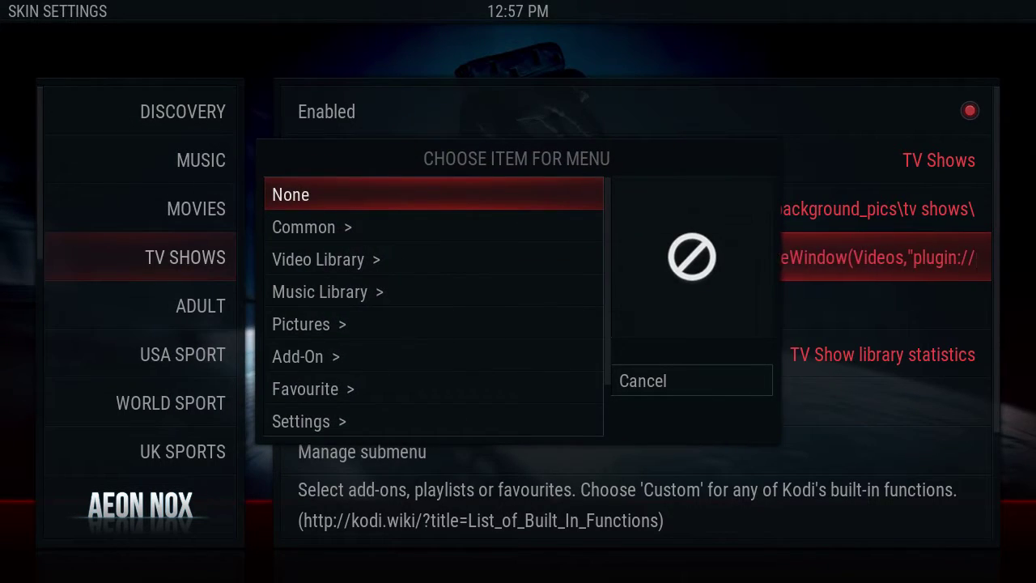
Step: Browse the action choices to Add-ons > Video add-ons > Exodus > My TV Shows
key("Down")
key("Down")
key("Down")
key("Down")
key("Down")
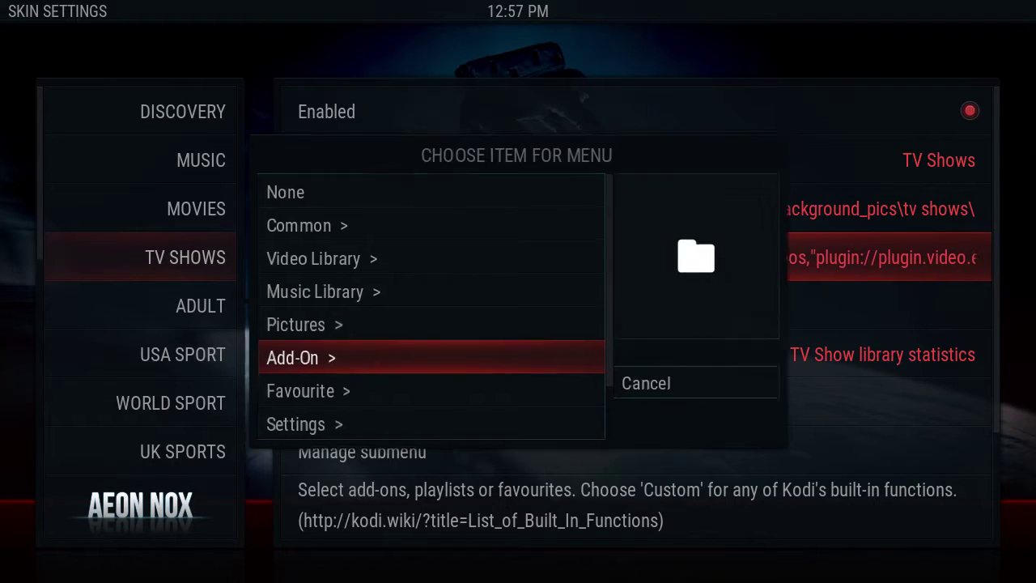
key("Return")
key("Down")
key("Down")
key("Return")
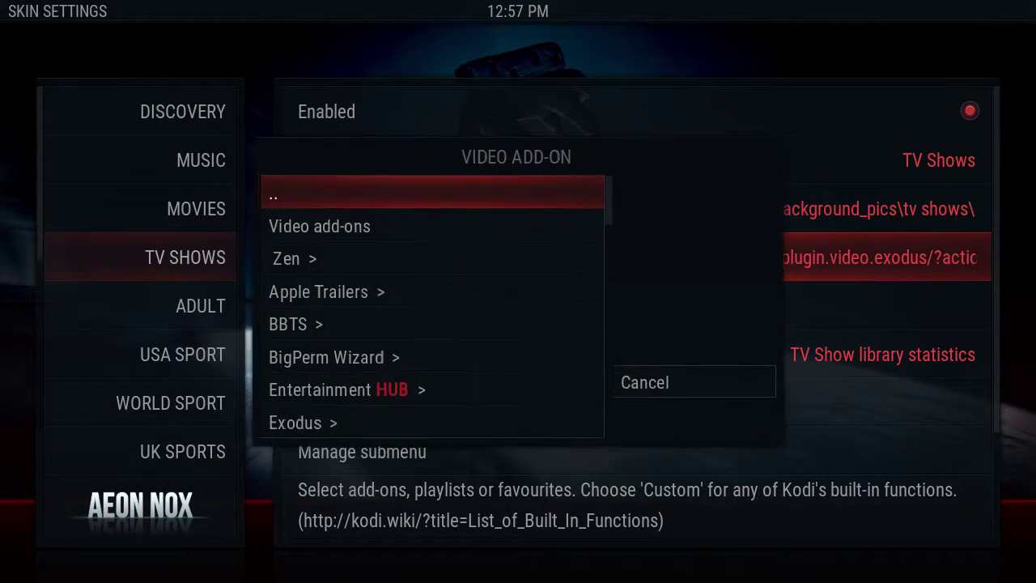
key("Down")
key("Down")
key("Down")
key("Down")
key("Down")
key("Down")
key("Down")
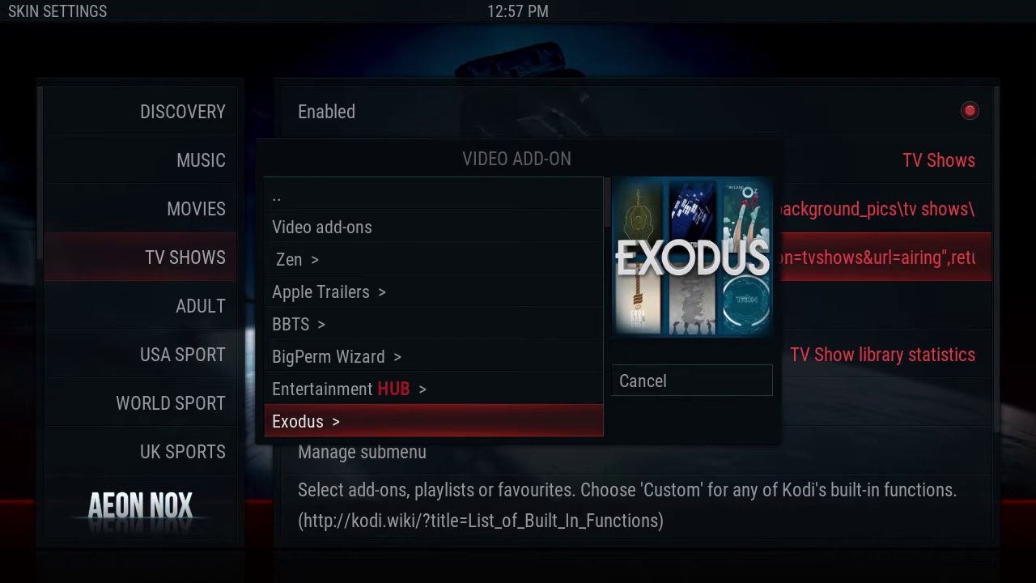
key("Return")
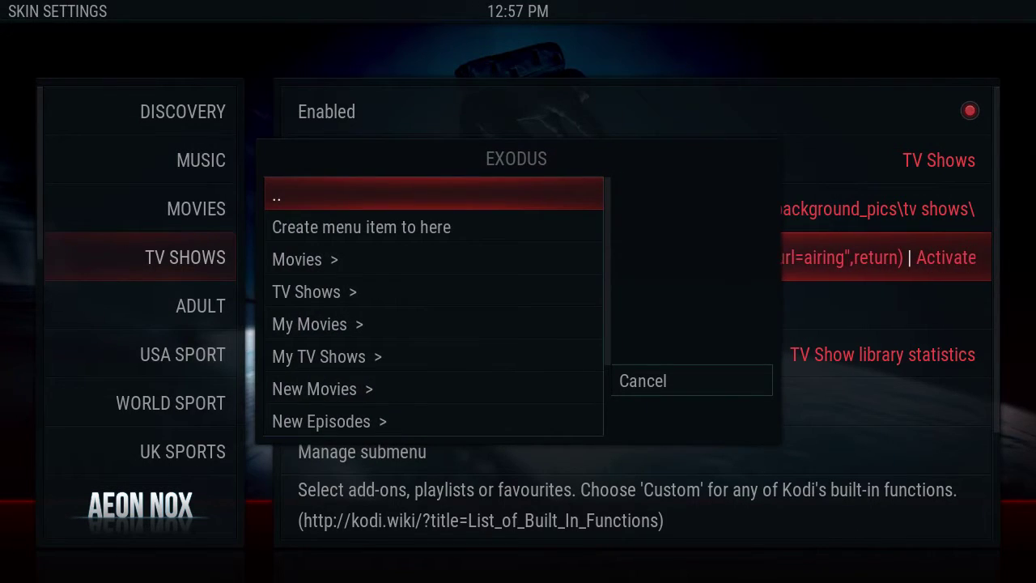
key("Down")
key("Down")
key("Down")
key("Down")
key("Down")
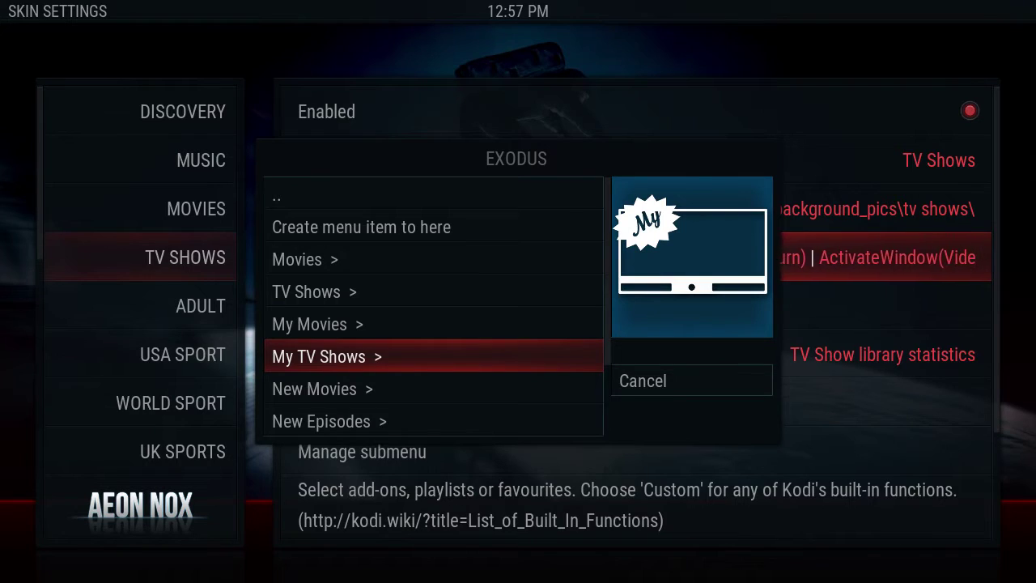
key("Return")
Step: Set the user's own list under TV Show Lists as the menu item's action
key("Down")
key("Down")
key("Down")
key("Down")
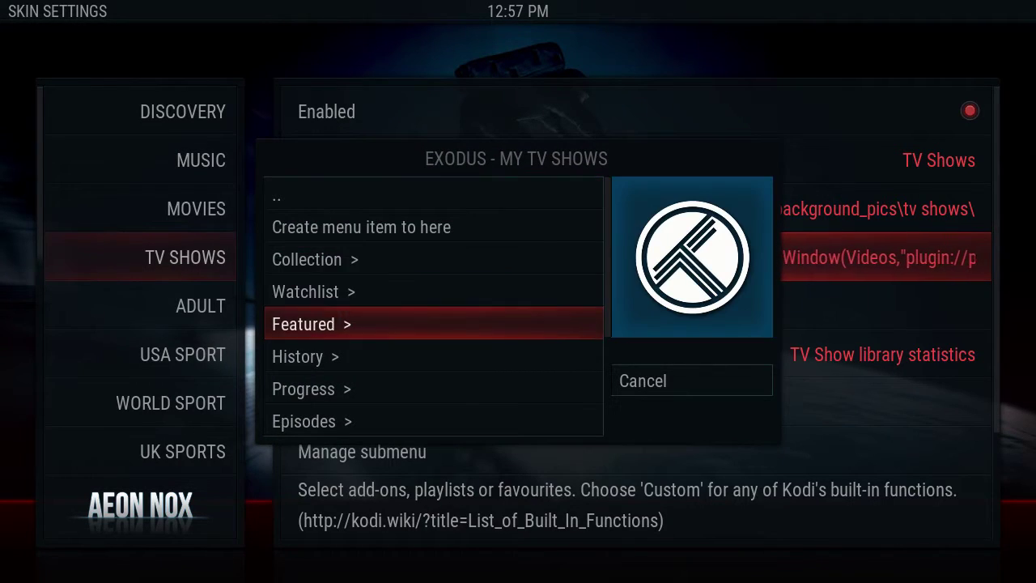
key("Down")
key("Down")
key("Down")
key("Down")
key("Down")
key("Down")
key("Down")
key("Up")
key("Up")
key("Up")
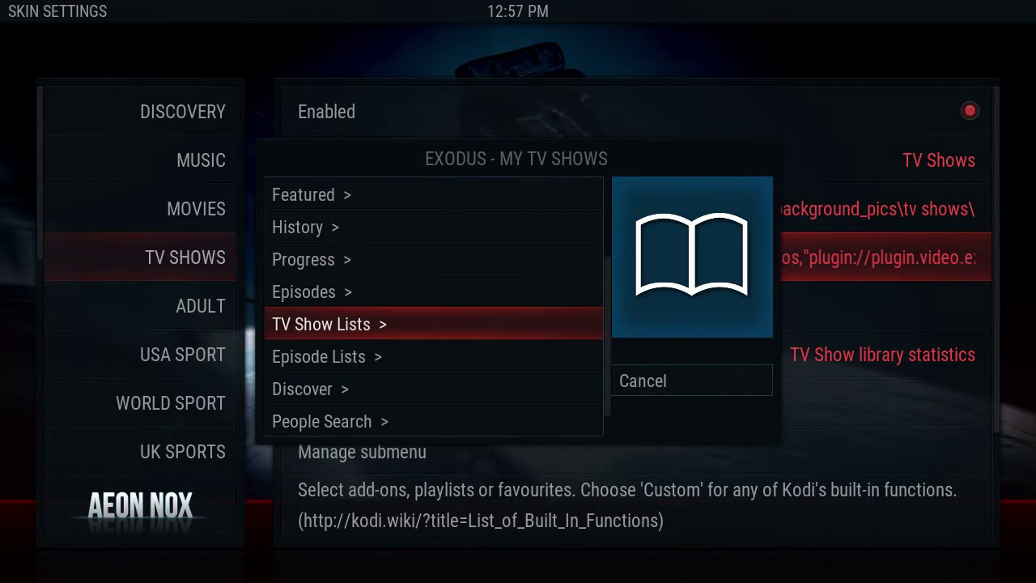
key("Return")
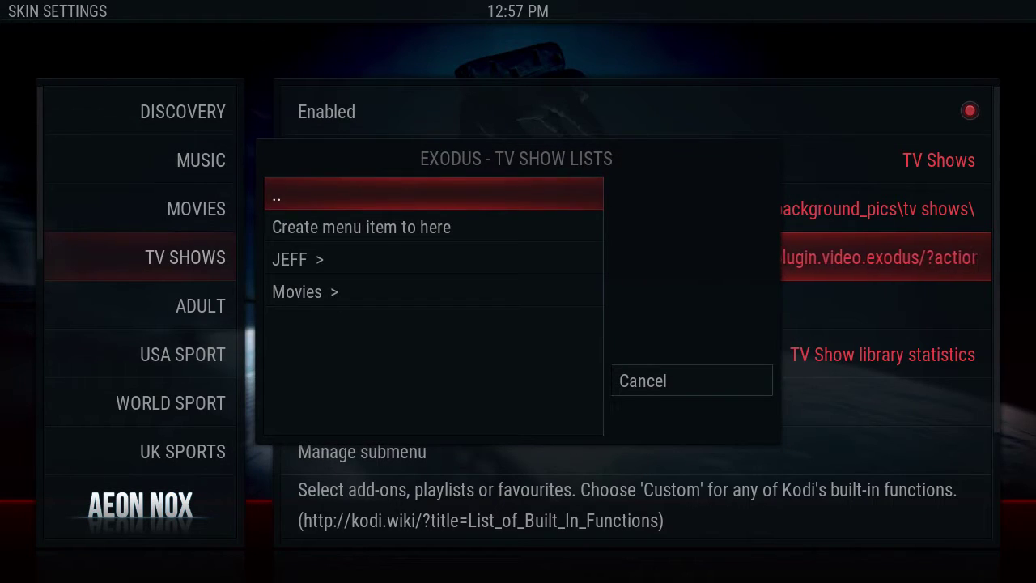
key("Down")
key("Down")
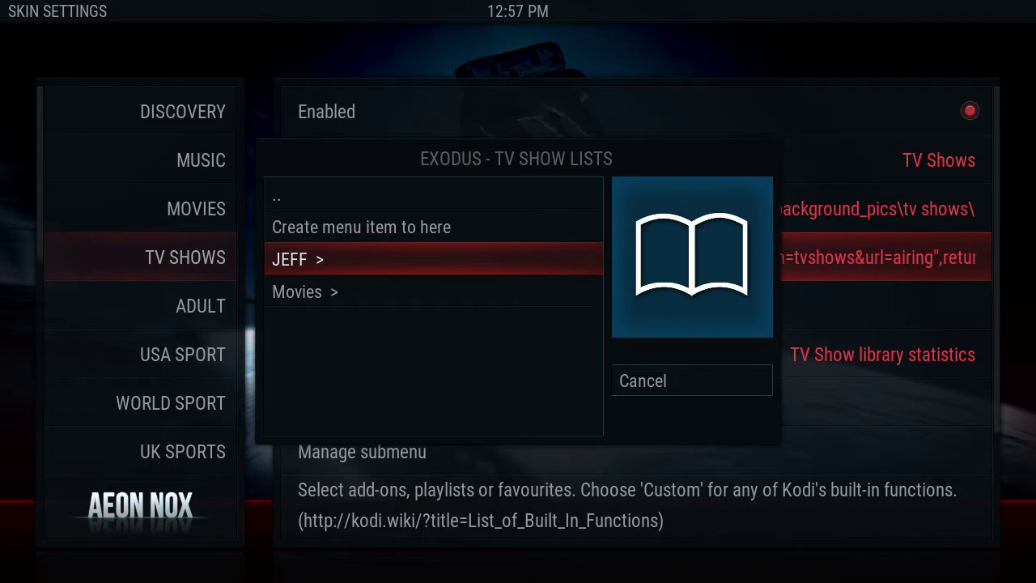
key("Return")
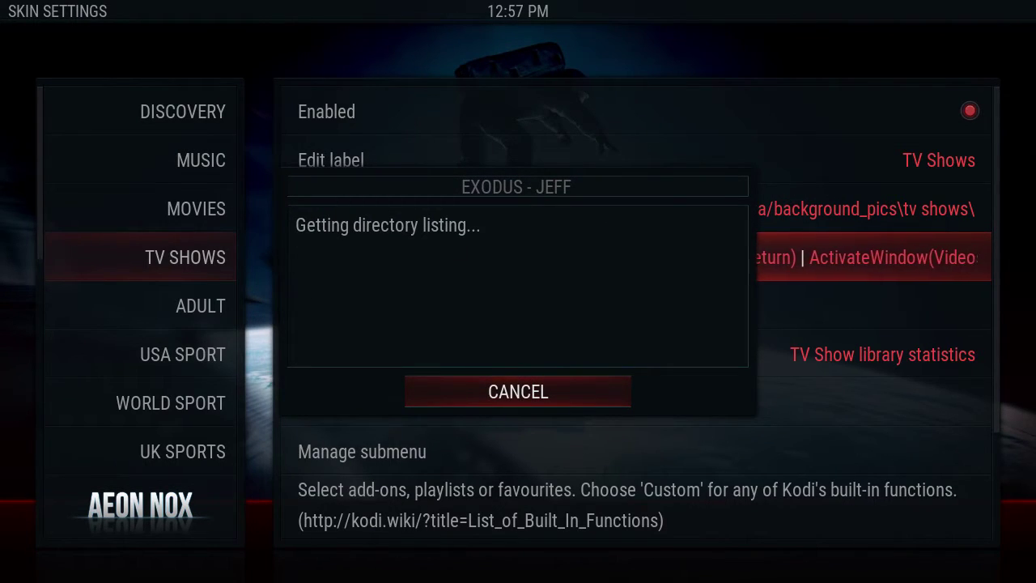
key("Down")
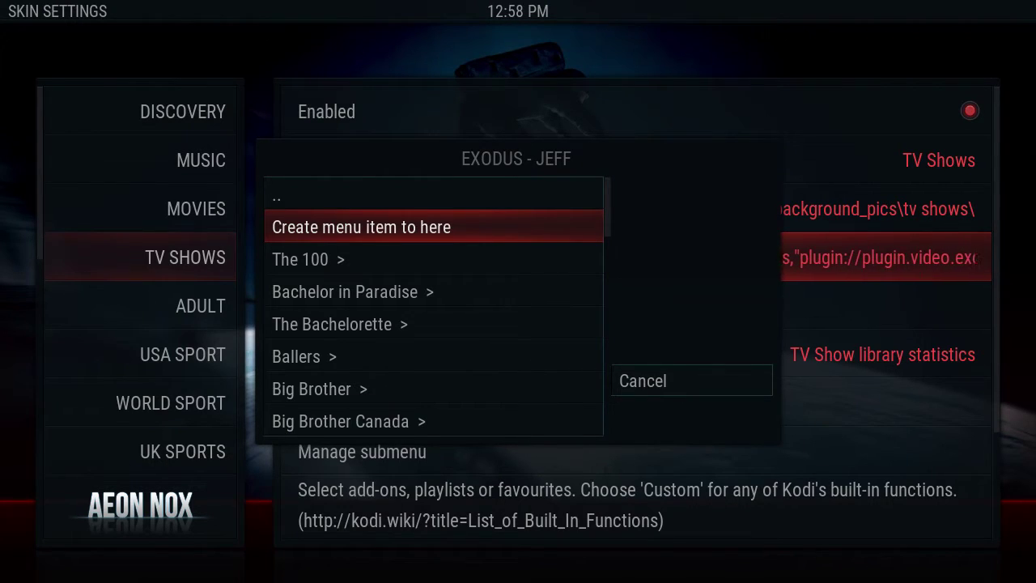
key("Return")
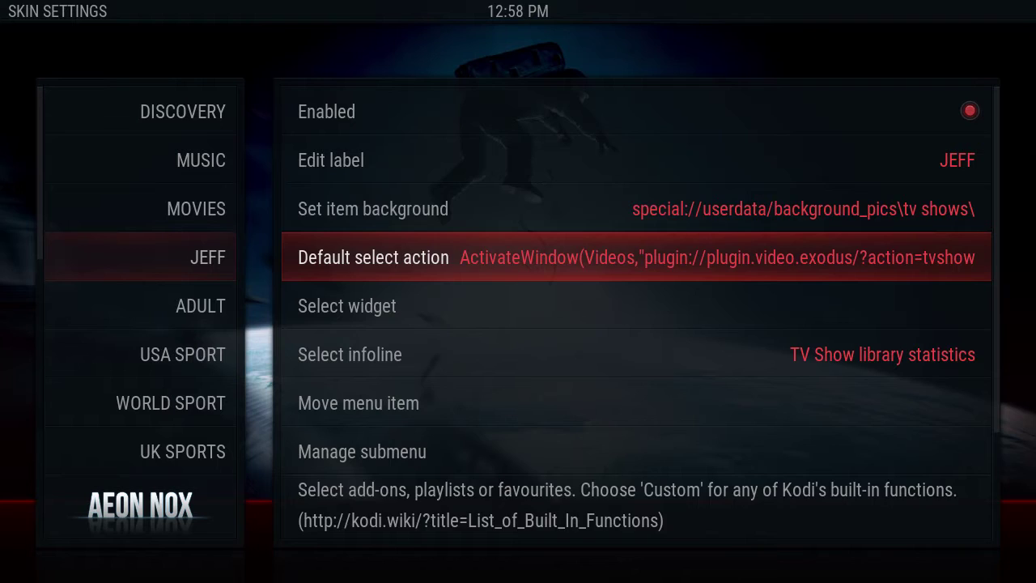
key("Up")
key("Up")
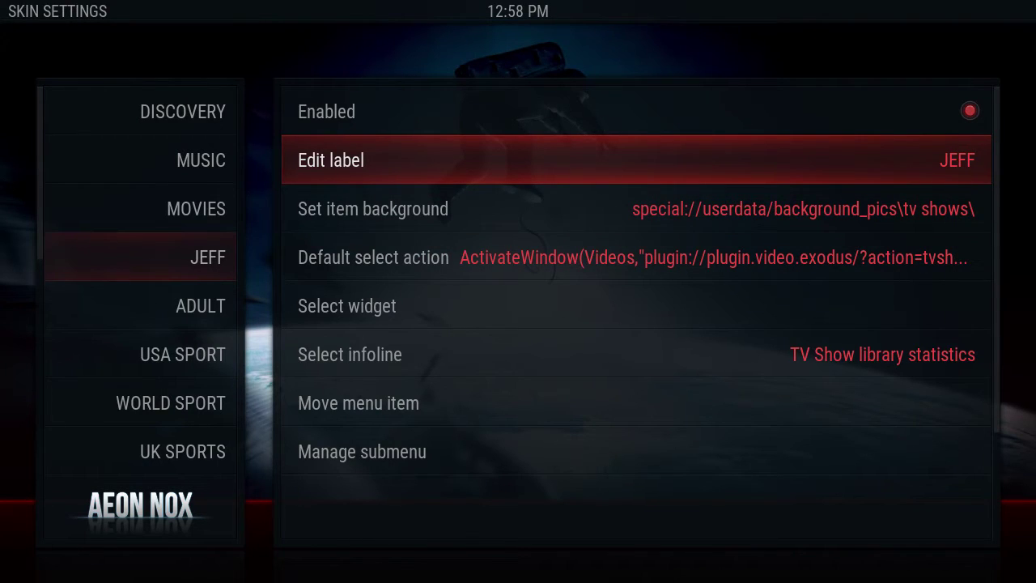
Step: Change the JEFF home menu item's label to 'TV Shows' and apply it
key("Left")
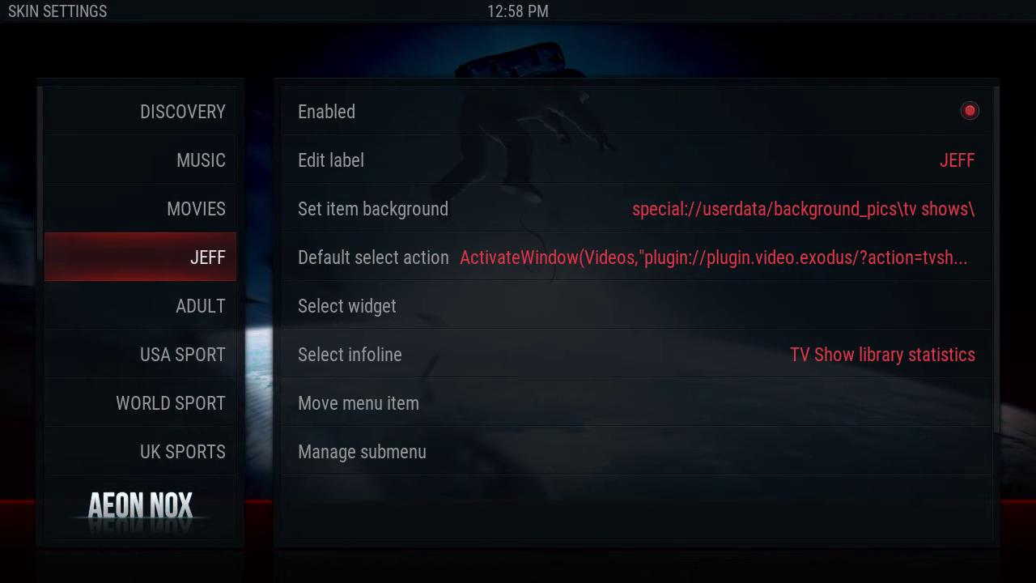
key("Right")
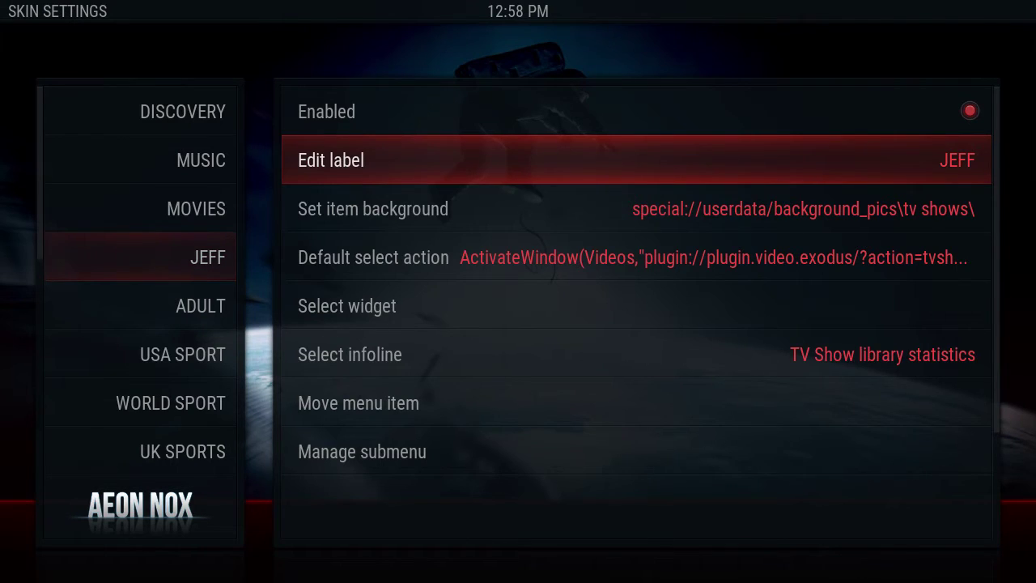
key("Return")
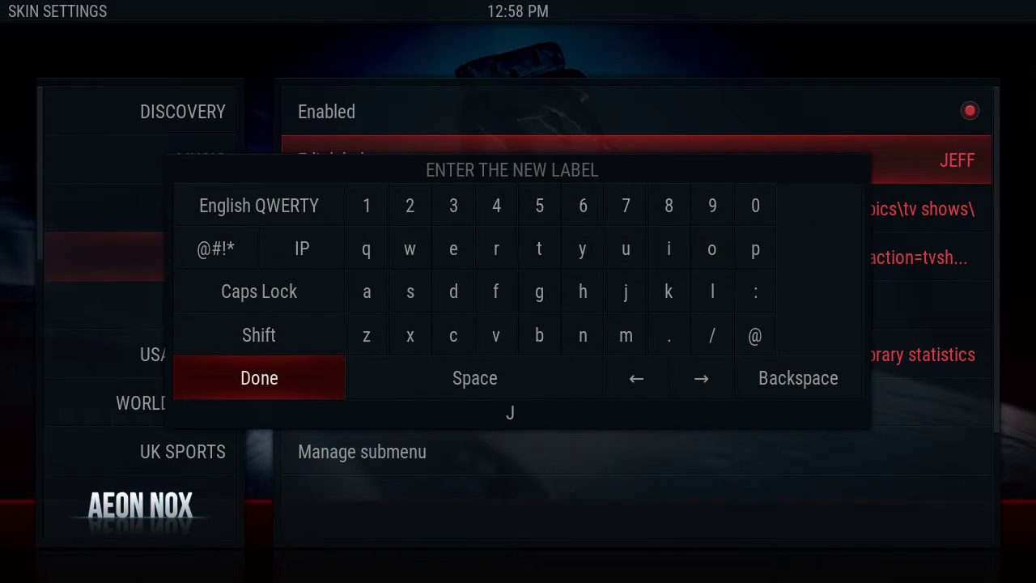
type("TV Shows")
key("Return")
key("Down")
key("Down")
key("Down")
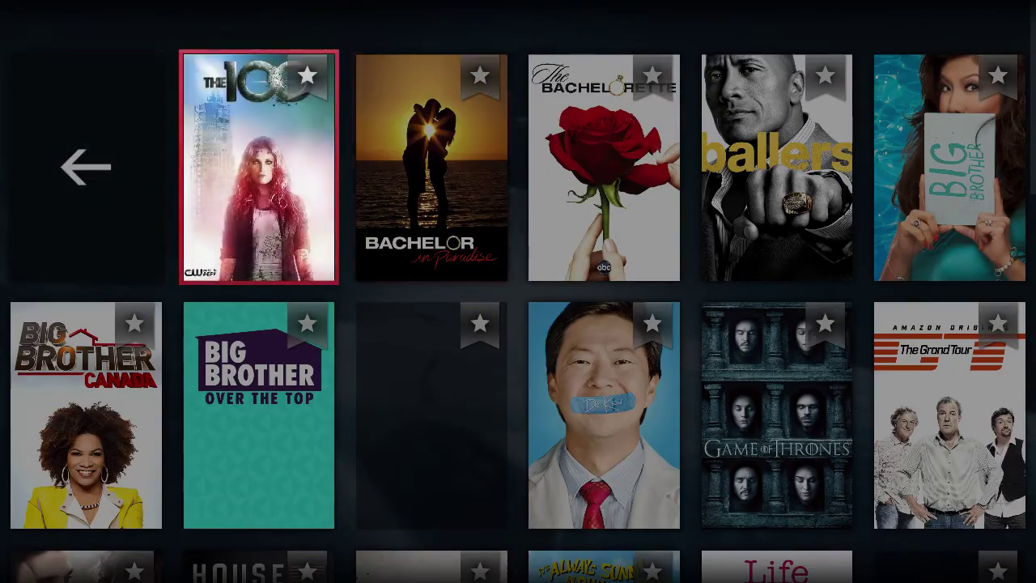
Step: Browse the TV show posters and open Designated Survivor's Season 1 episode list
key("Down")
key("Down")
key("Down")
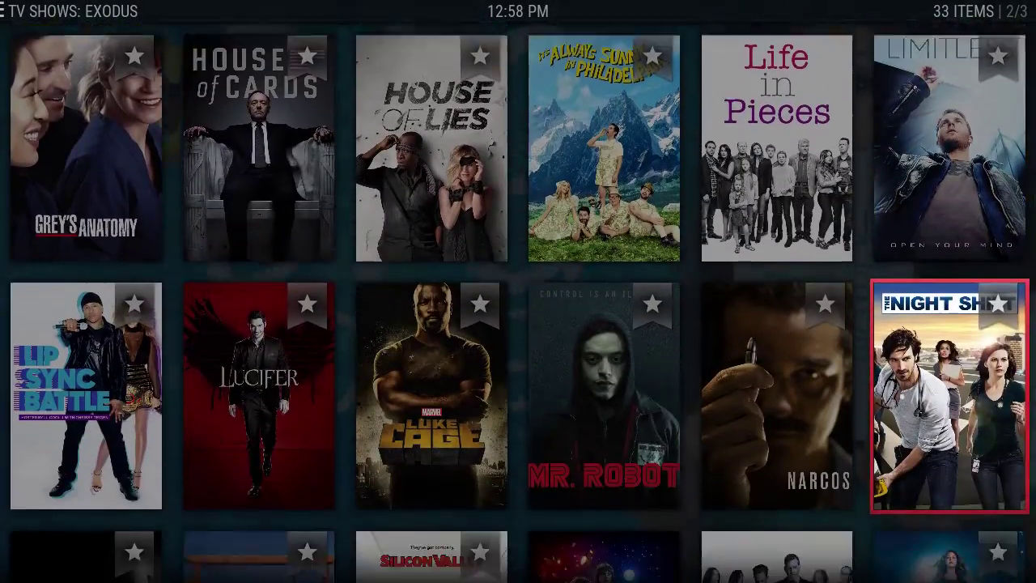
key("Down")
key("Left")
key("Left")
key("Left")
key("Up")
key("Up")
key("Up")
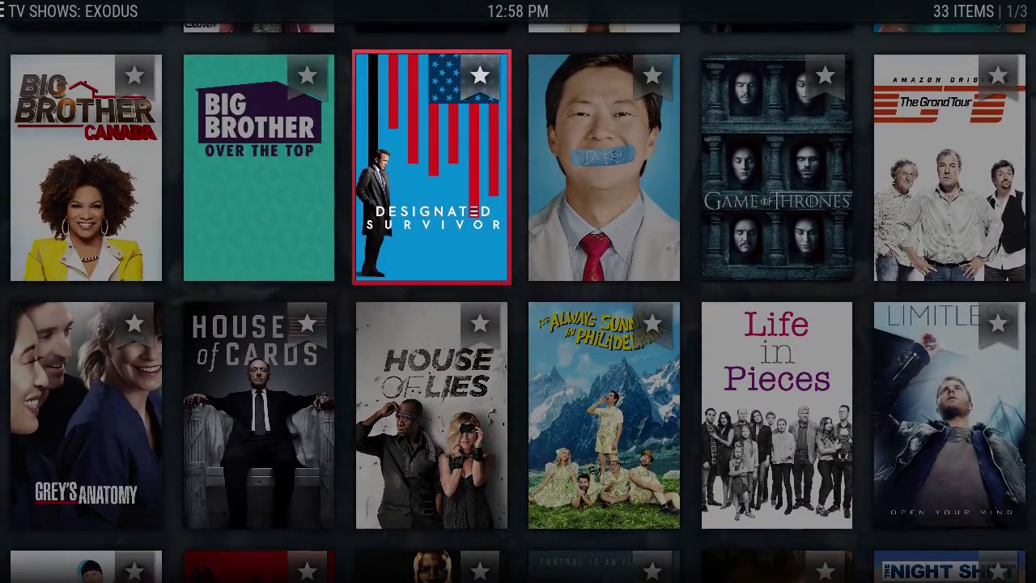
key("Return")
key("Down")
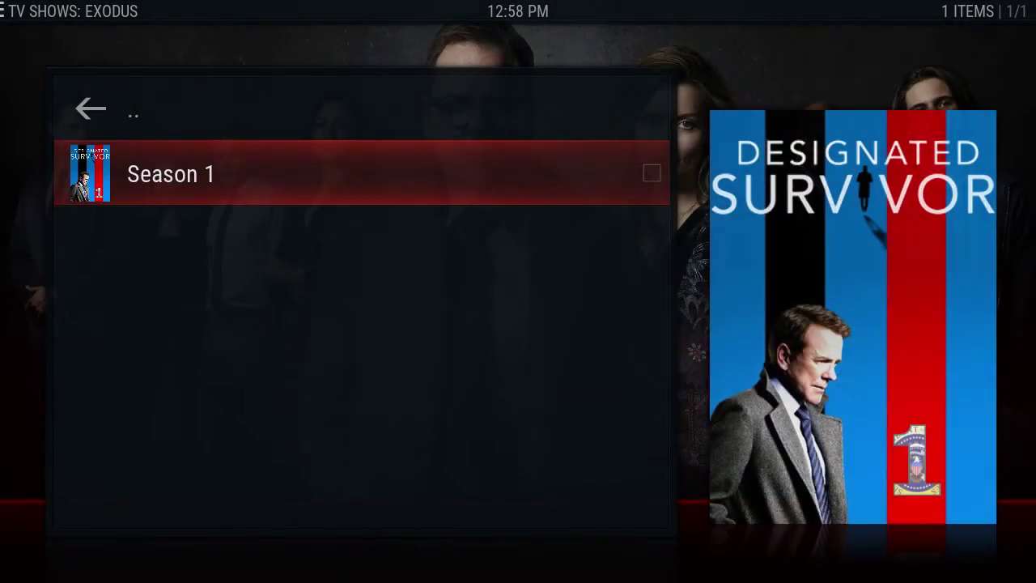
key("Return")
Step: Browse the Season 1 episodes, from the Pilot through The Traitor and The Results
key("Down")
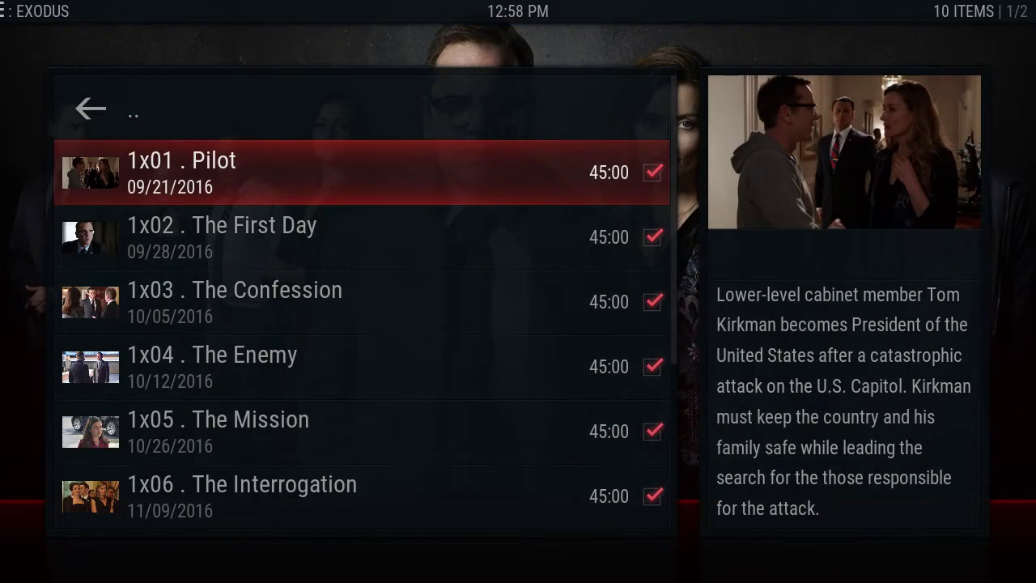
key("Down")
key("Down")
key("Down")
key("Down")
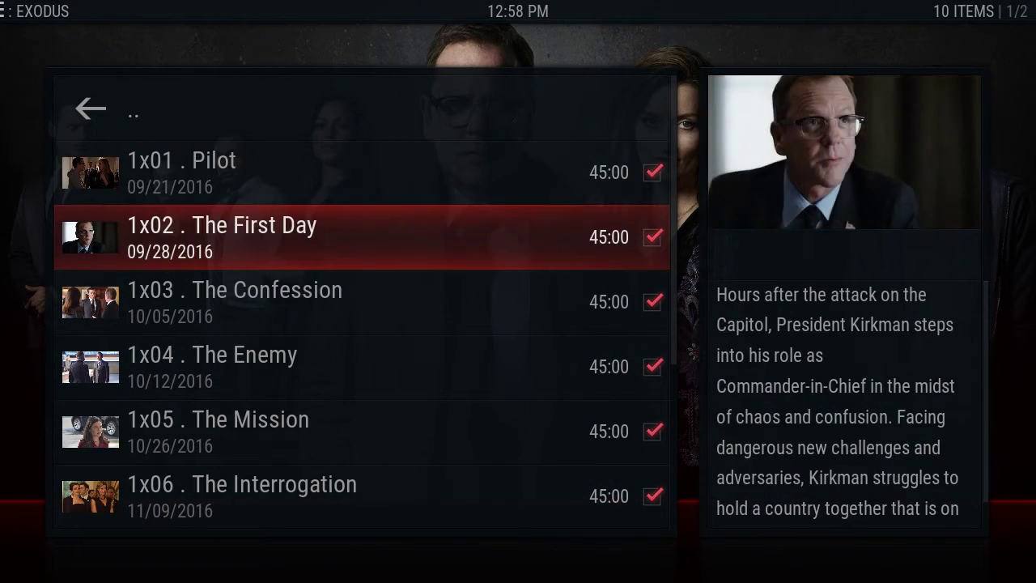
key("Down")
key("Down")
key("Down")
key("Down")
key("Down")
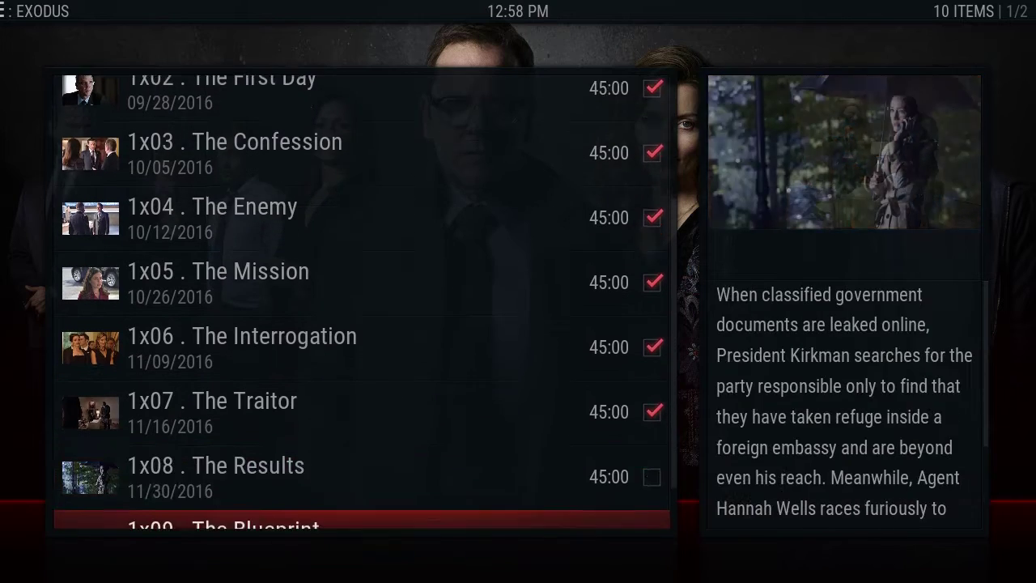
key("Up")
key("Up")
key("Up")
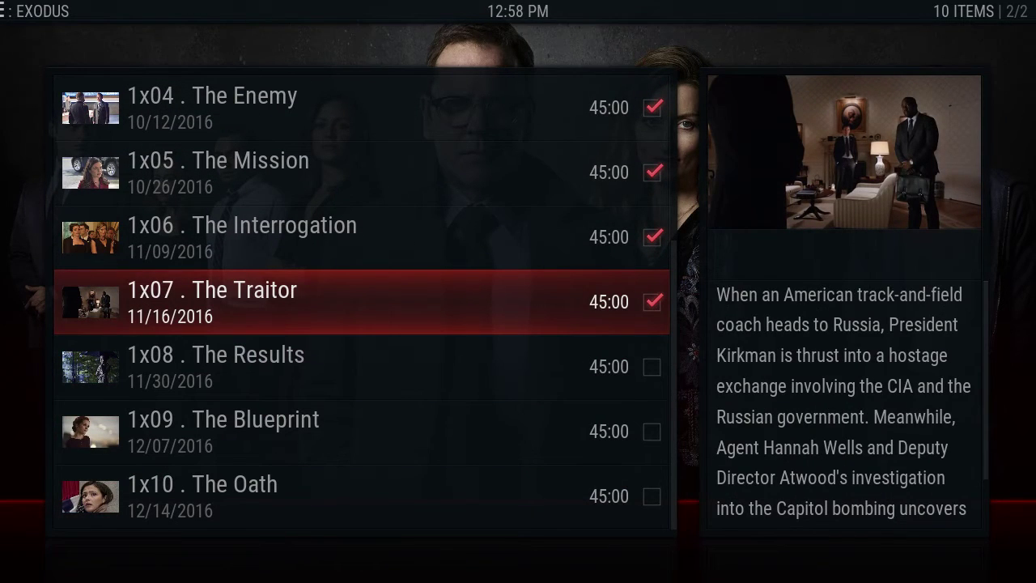
key("Up")
key("Up")
key("Down")
key("Down")
key("Down")
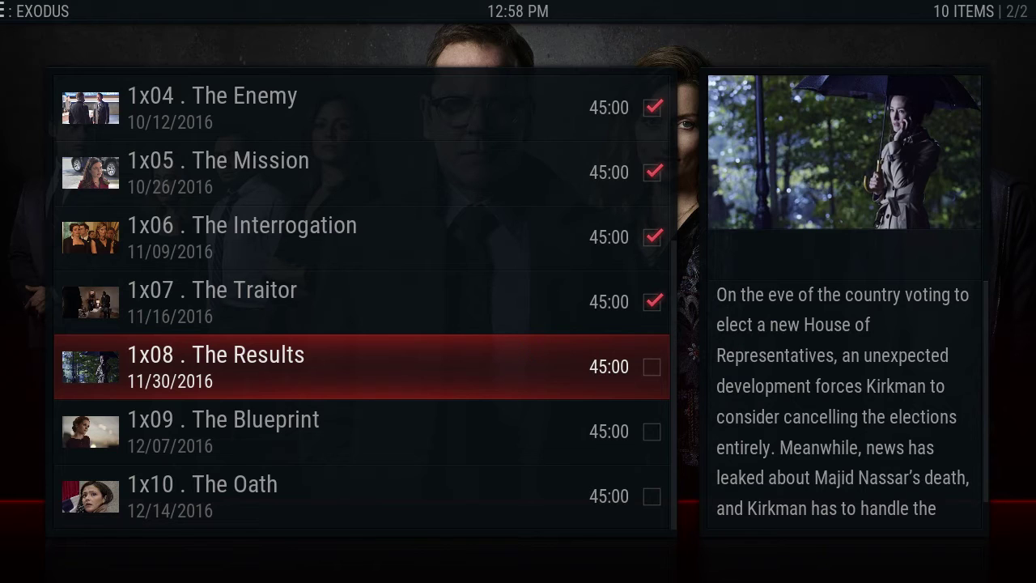
key("Up")
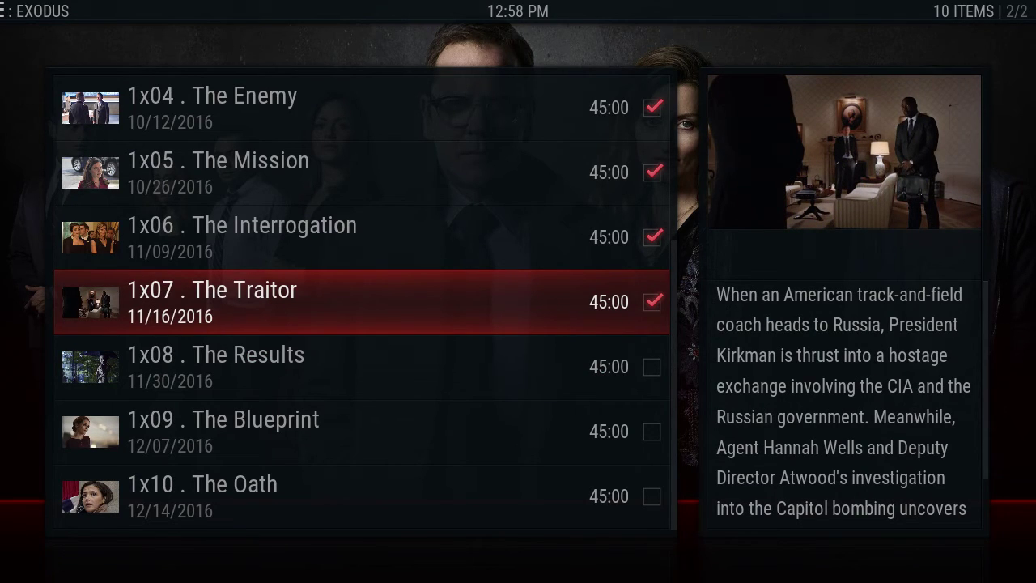
key("Down")
key("Up")
key("Up")
key("Up")
key("Up")
key("Up")
key("Up")
key("Up")
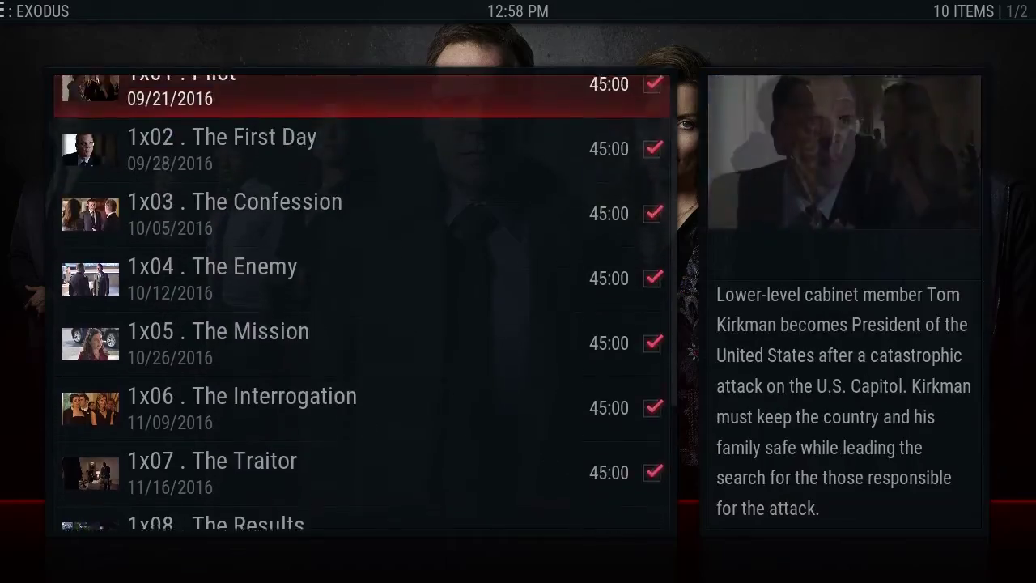
key("Up")
Step: Return to the Kodi home screen and move the menu to Movies
key("Escape")
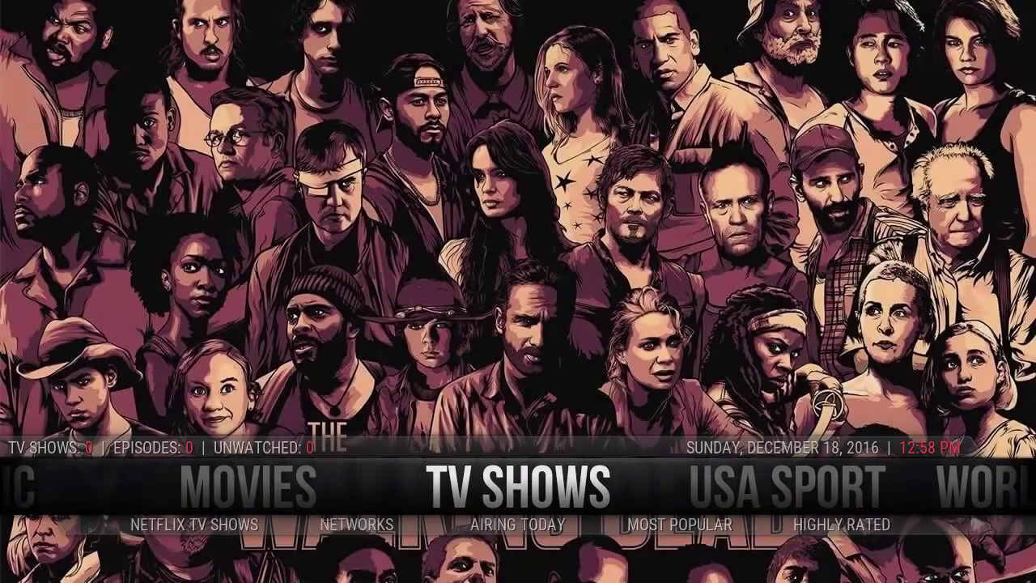
key("Left")
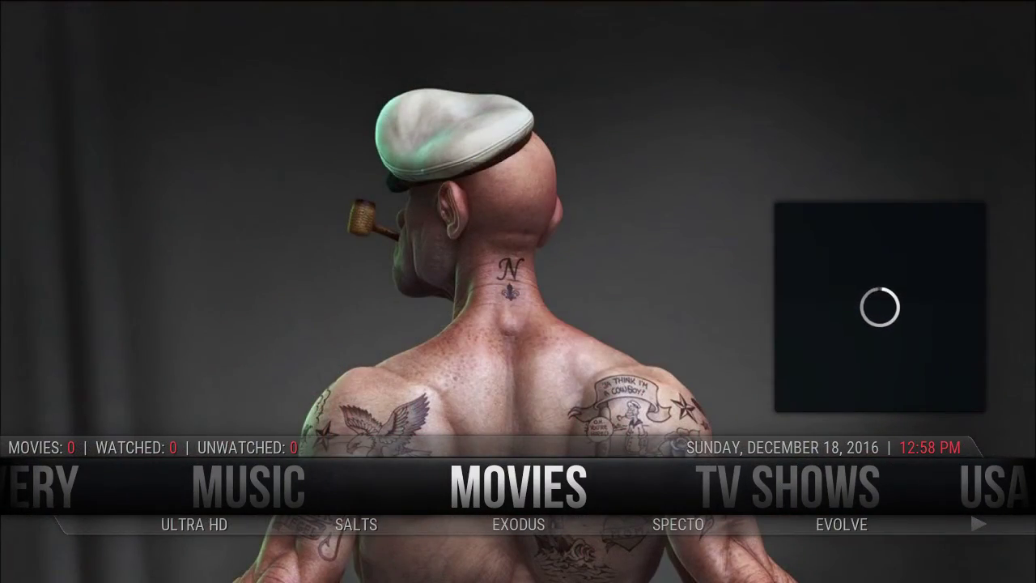
key("Left")
key("Left")
key("Left")
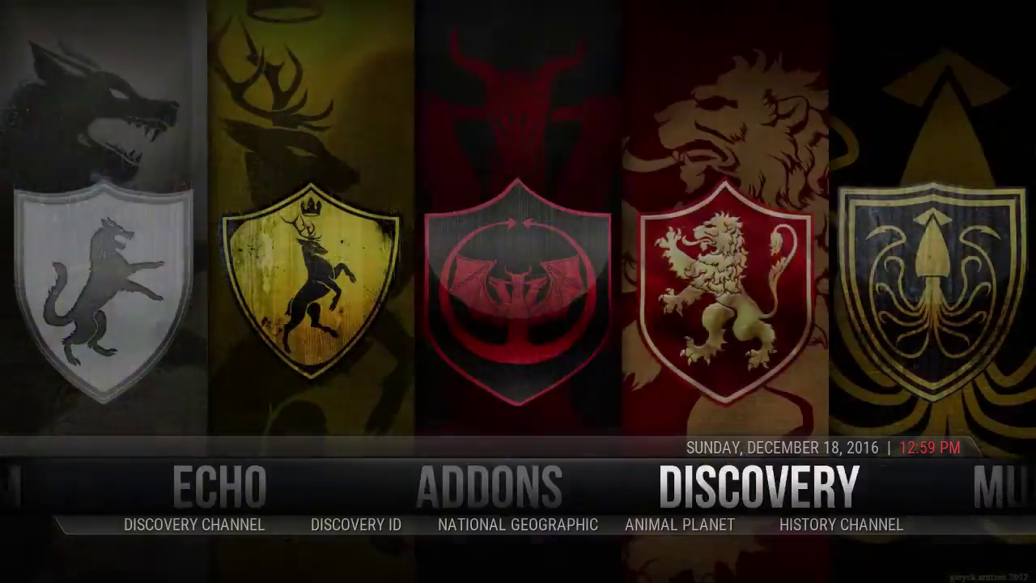
key("Right")
key("Right")
key("Right")
key("Right")
key("Left")
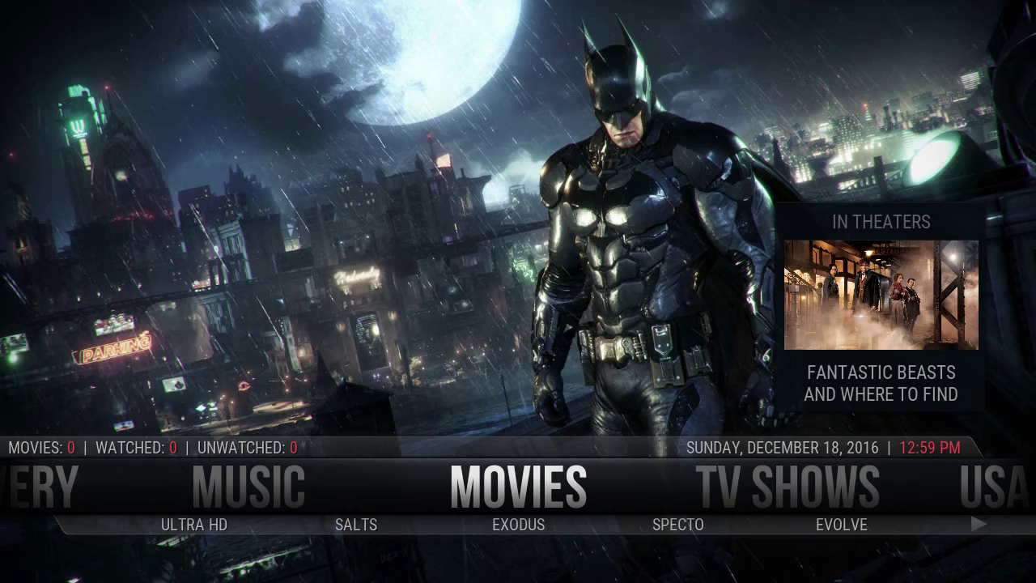
mouse_move(902, 13)
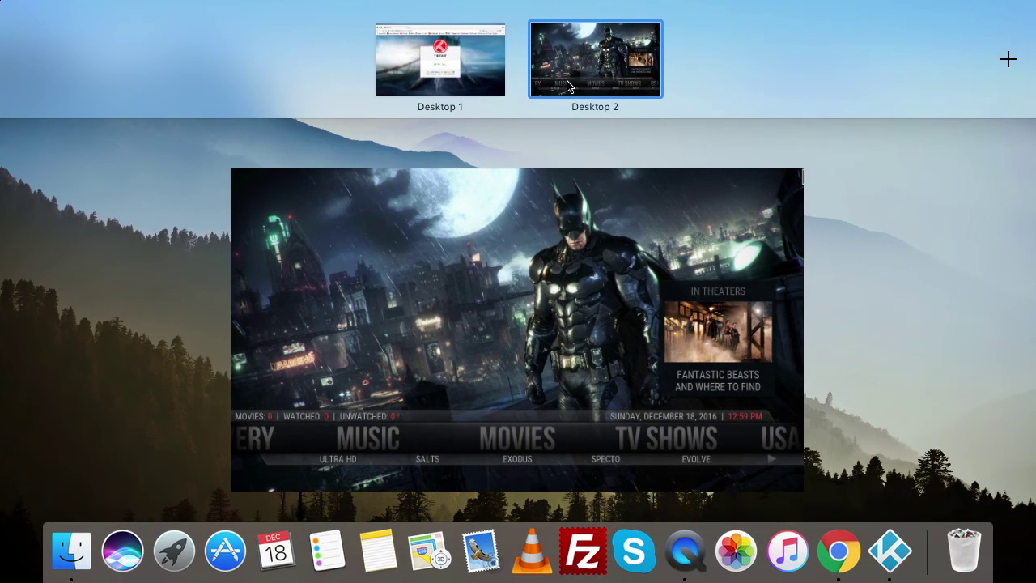
Step: Switch to Desktop 1 and close the Chrome window showing the Trakt authorization page
left_click(441, 75)
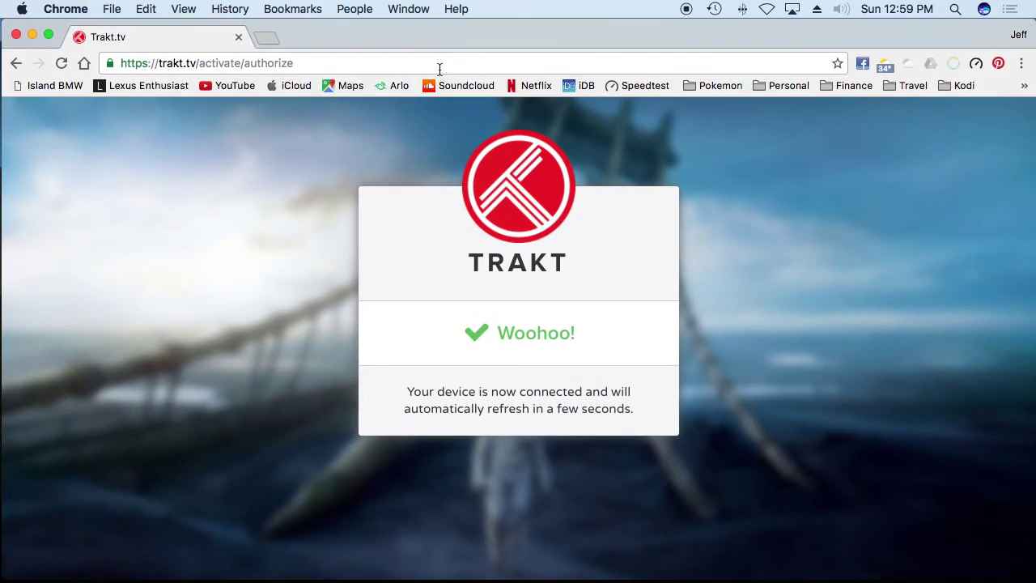
left_click(16, 34)
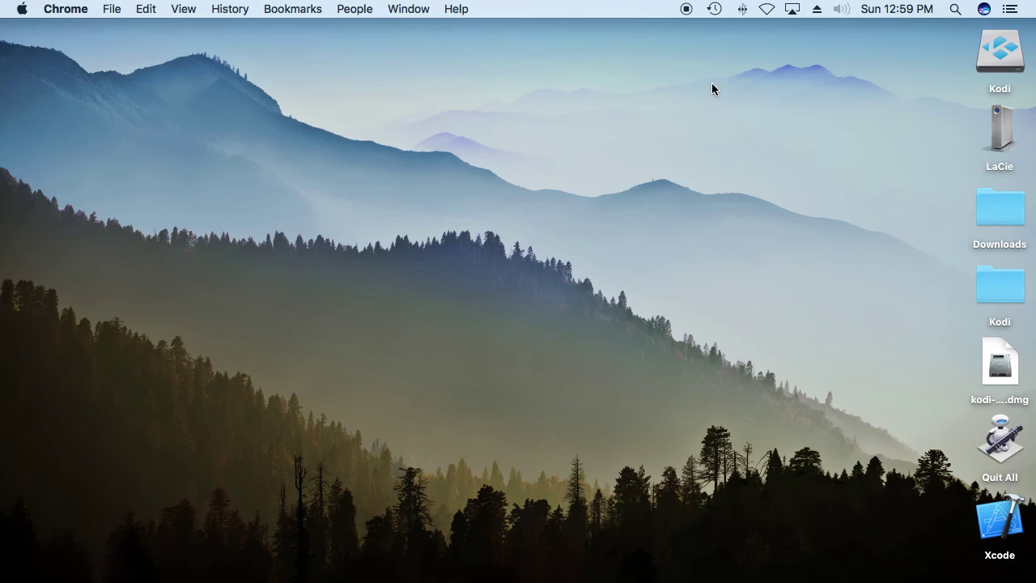